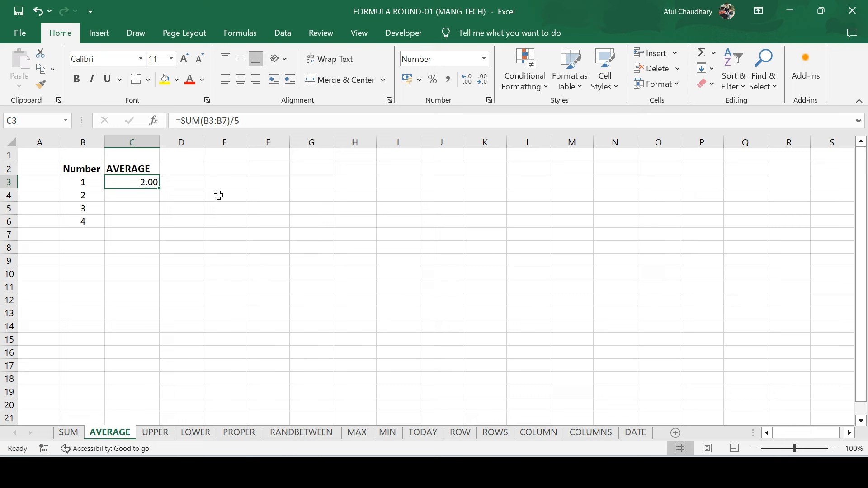
- Enter a SUM formula in cell E4 that totals the numbers in B3:B6
{"action": "left_click", "coordinate": [218, 195]}
{"action": "type", "text": "=sum"}
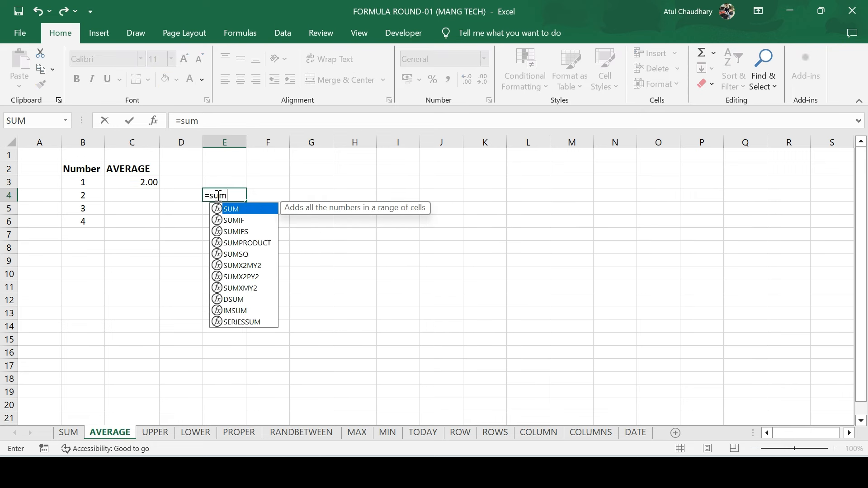
{"action": "key", "text": "Tab"}
{"action": "key", "text": "Left"}
{"action": "key", "text": "Left"}
{"action": "key", "text": "Left"}
{"action": "key", "text": "Left"}
{"action": "key", "text": "Up"}
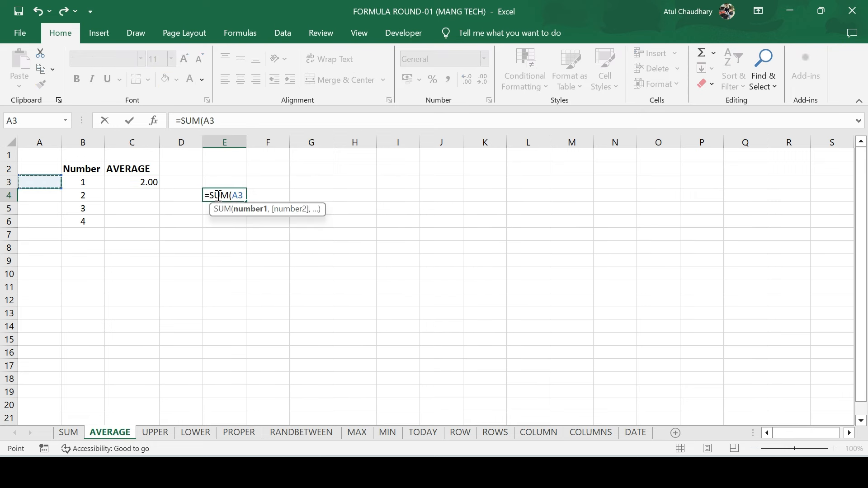
{"action": "key", "text": "Right"}
{"action": "key", "text": "shift+Down"}
{"action": "key", "text": "shift+Down"}
{"action": "key", "text": "shift+Down"}
{"action": "key", "text": "Return"}
- Enter a COUNT formula in cell F4 that counts the numbers in B3:B6
{"action": "key", "text": "Up"}
{"action": "key", "text": "Right"}
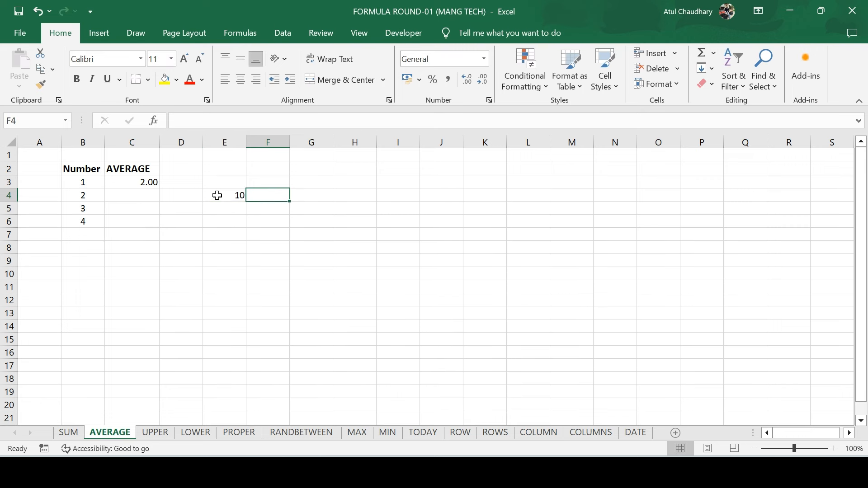
{"action": "type", "text": "=coun"}
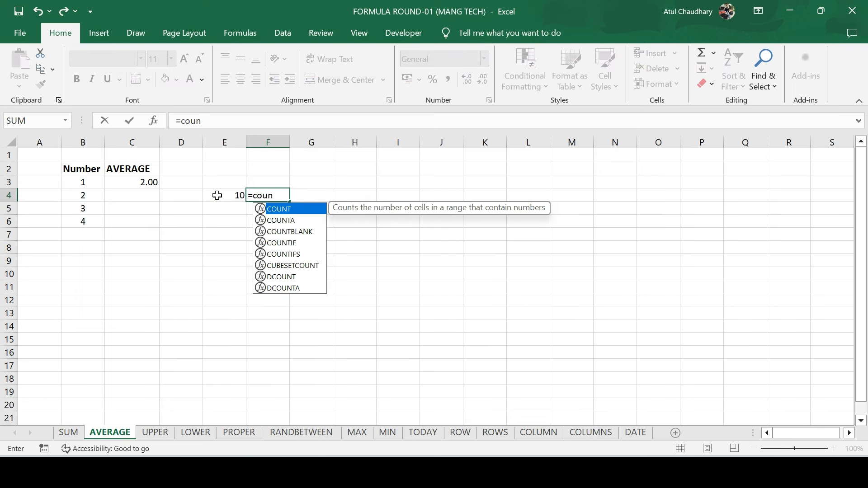
{"action": "key", "text": "Down"}
{"action": "key", "text": "Up"}
{"action": "key", "text": "Tab"}
{"action": "key", "text": "Left"}
{"action": "key", "text": "Left"}
{"action": "key", "text": "Left"}
{"action": "key", "text": "Left"}
{"action": "key", "text": "Up"}
{"action": "key", "text": "shift+Down"}
{"action": "key", "text": "shift+Down"}
{"action": "key", "text": "shift+Down"}
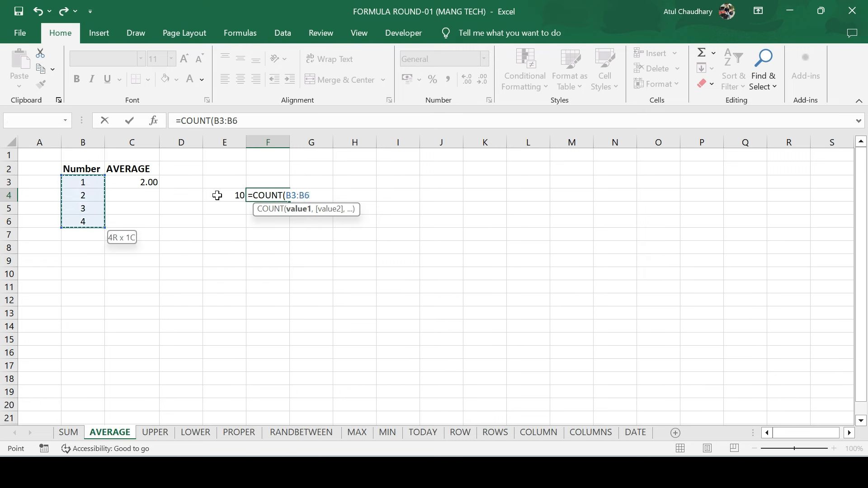
{"action": "key", "text": "Return"}
- Calculate the average manually in cell E5 by dividing the total in E4 by the count in F4
{"action": "key", "text": "Up"}
{"action": "key", "text": "Left"}
{"action": "key", "text": "Down"}
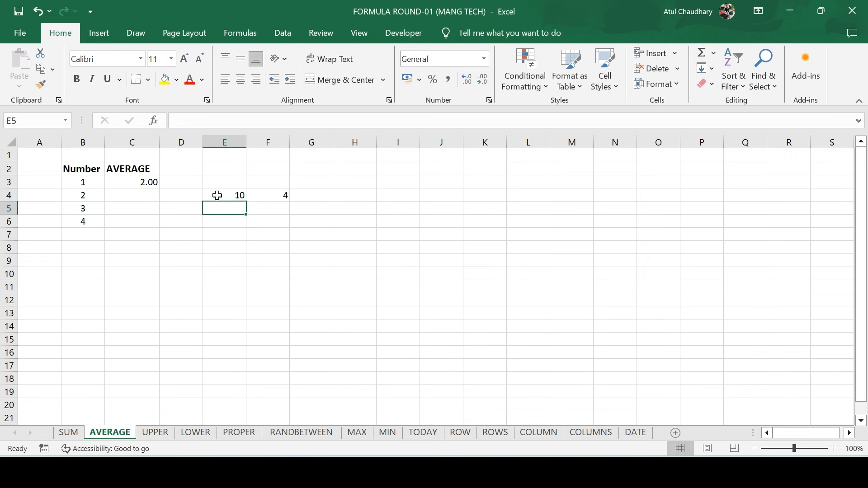
{"action": "type", "text": "="}
{"action": "key", "text": "Up"}
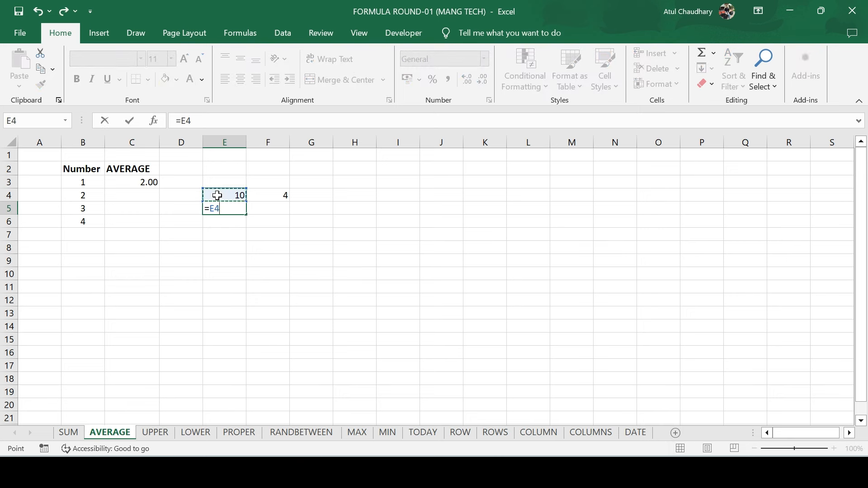
{"action": "type", "text": "/"}
{"action": "key", "text": "Right"}
{"action": "key", "text": "Up"}
{"action": "key", "text": "Return"}
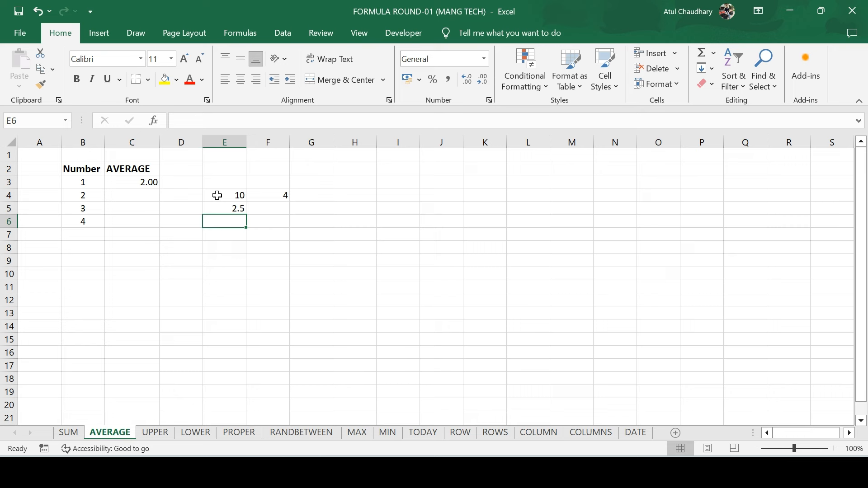
- Change the divisor of the SUM formula in C3 to 4, making it =SUM(B3:B7)/4
{"action": "key", "text": "Up"}
{"action": "key", "text": "Left"}
{"action": "key", "text": "Left"}
{"action": "key", "text": "Up"}
{"action": "key", "text": "Up"}
{"action": "key", "text": "Left"}
{"action": "key", "text": "Right"}
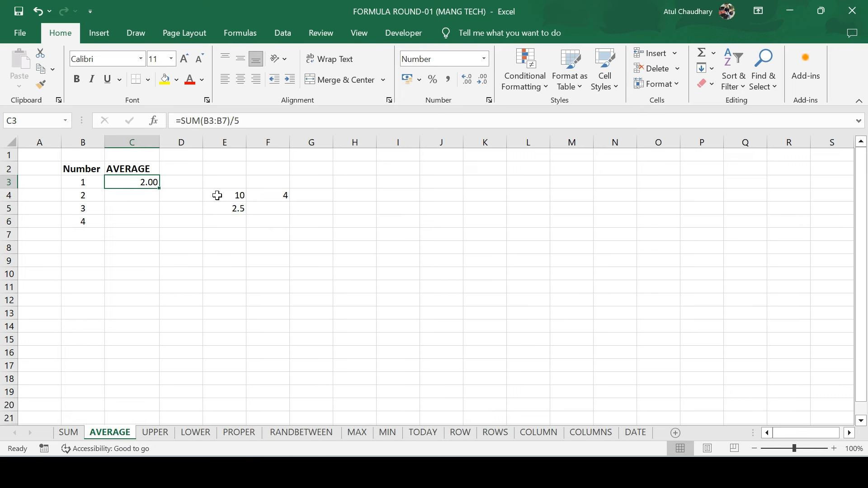
{"action": "key", "text": "F2"}
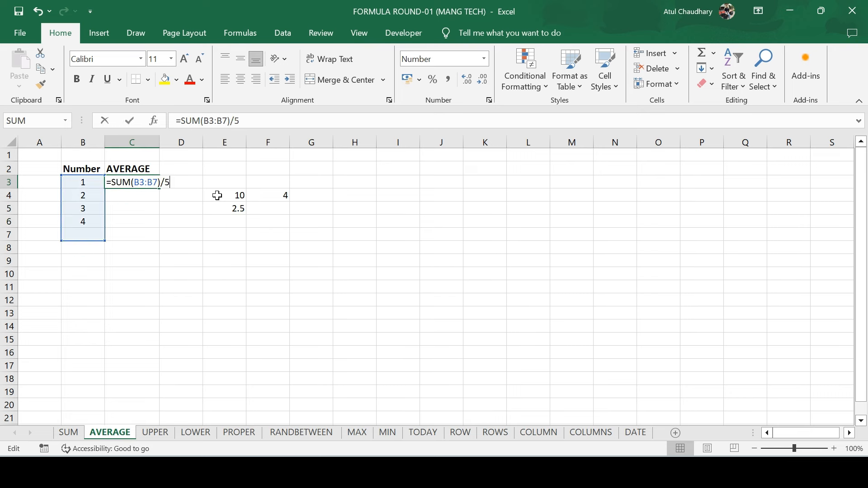
{"action": "key", "text": "BackSpace"}
{"action": "key", "text": "Return"}
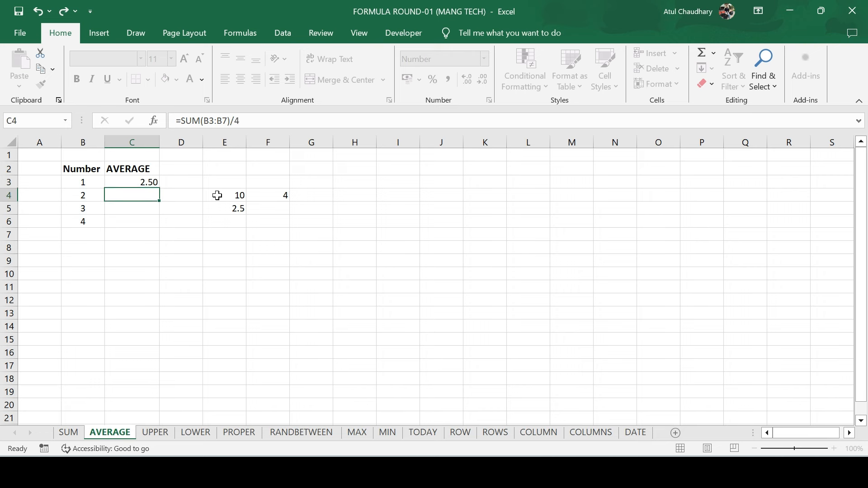
- Clear the manual calculations from the range C3:F5
{"action": "key", "text": "Up"}
{"action": "key", "text": "Down"}
{"action": "key", "text": "Down"}
{"action": "key", "text": "Down"}
{"action": "key", "text": "Up"}
{"action": "key", "text": "Up"}
{"action": "key", "text": "Up"}
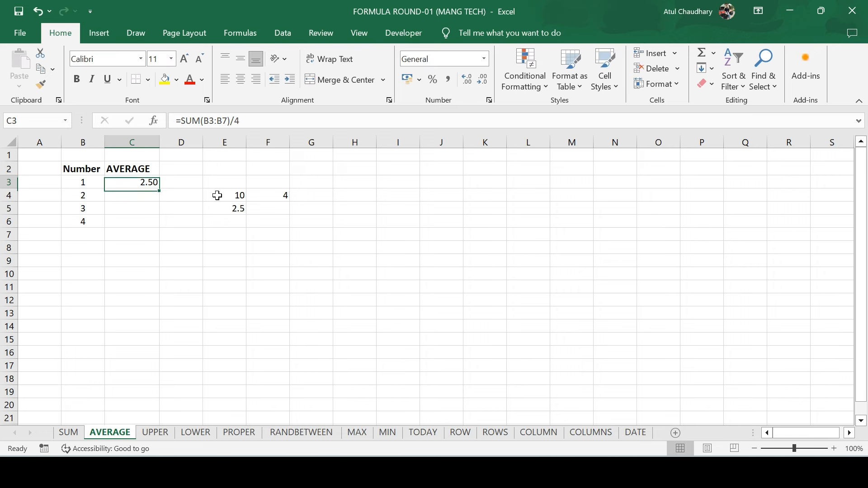
{"action": "key", "text": "shift+Right"}
{"action": "key", "text": "shift+Right"}
{"action": "key", "text": "shift+Right"}
{"action": "key", "text": "shift+Down"}
{"action": "key", "text": "shift+Down"}
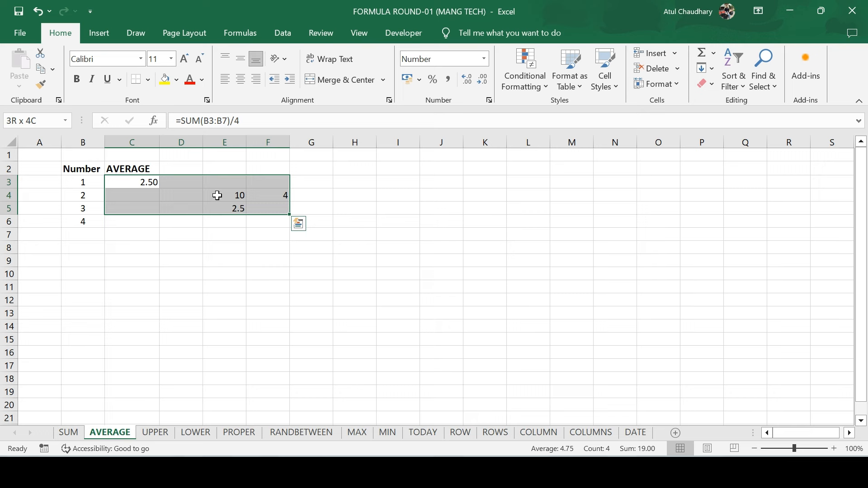
{"action": "key", "text": "Delete"}
- Enter an AVERAGE formula in cell C3 for the numbers in B3:B6
{"action": "key", "text": "Down"}
{"action": "key", "text": "Up"}
{"action": "key", "text": "Left"}
{"action": "key", "text": "Down"}
{"action": "key", "text": "Down"}
{"action": "key", "text": "Down"}
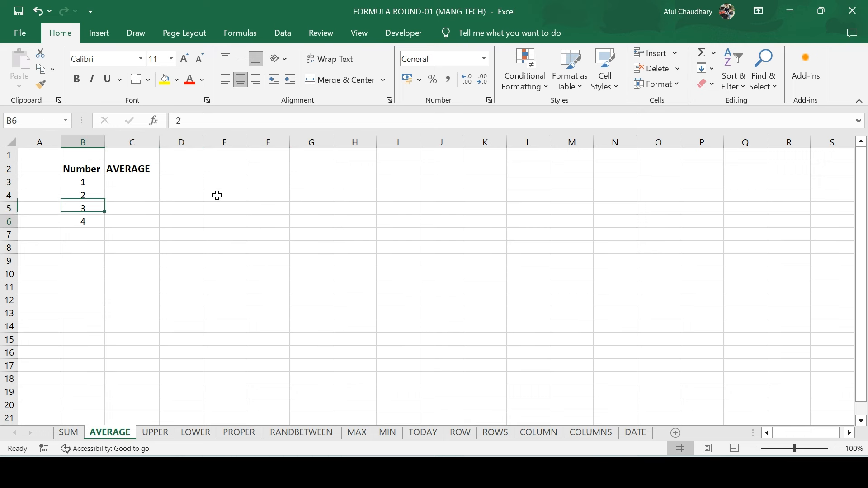
{"action": "key", "text": "Down"}
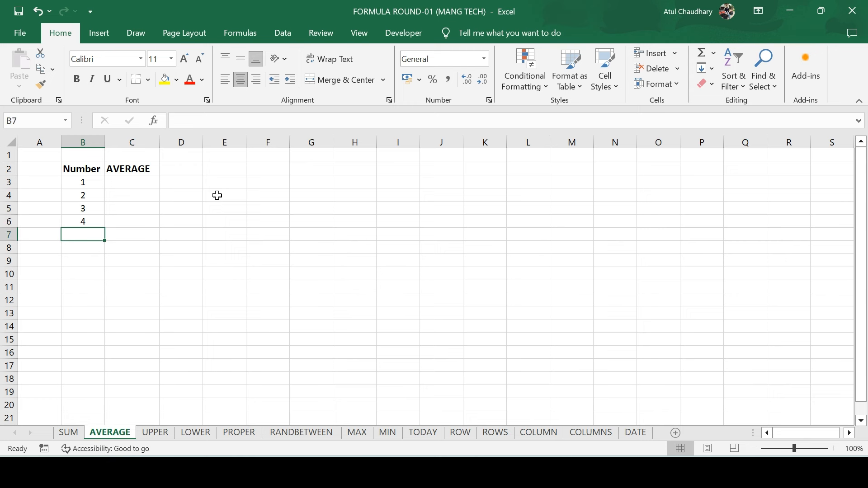
{"action": "key", "text": "Up"}
{"action": "key", "text": "Right"}
{"action": "key", "text": "Up"}
{"action": "key", "text": "Up"}
{"action": "key", "text": "Up"}
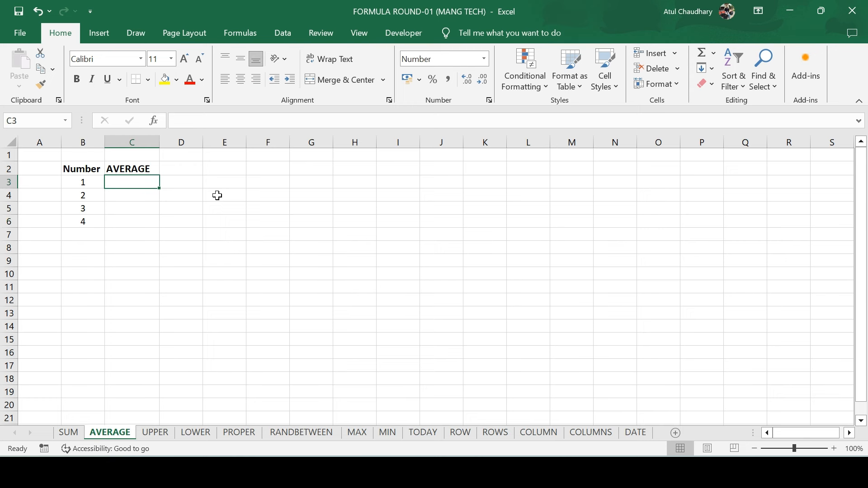
{"action": "type", "text": "=ave"}
{"action": "key", "text": "Down"}
{"action": "key", "text": "Tab"}
{"action": "key", "text": "Left"}
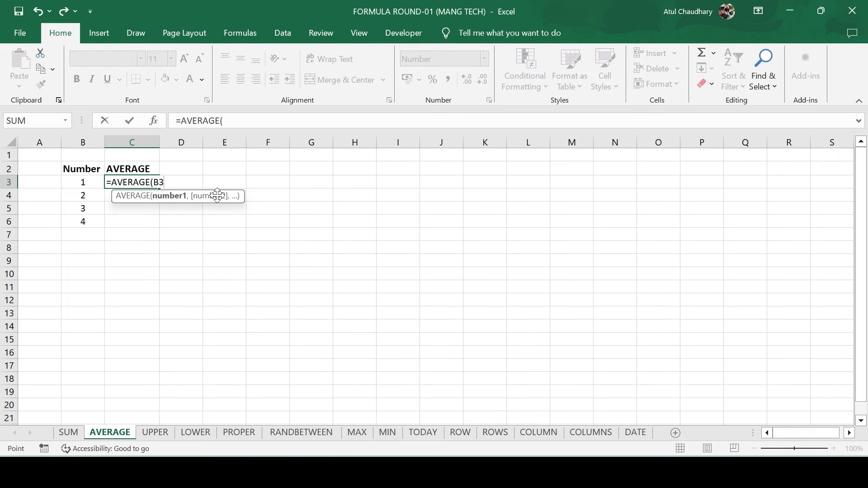
{"action": "key", "text": "shift+Down"}
{"action": "key", "text": "shift+Down"}
{"action": "key", "text": "shift+Down"}
{"action": "key", "text": "Return"}
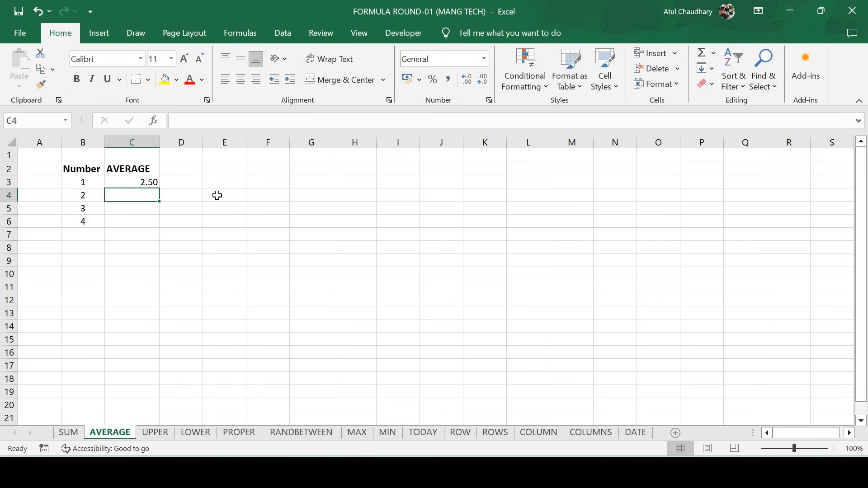
- Extend the AVERAGE formula's range in C3 to B3:B543
{"action": "key", "text": "Up"}
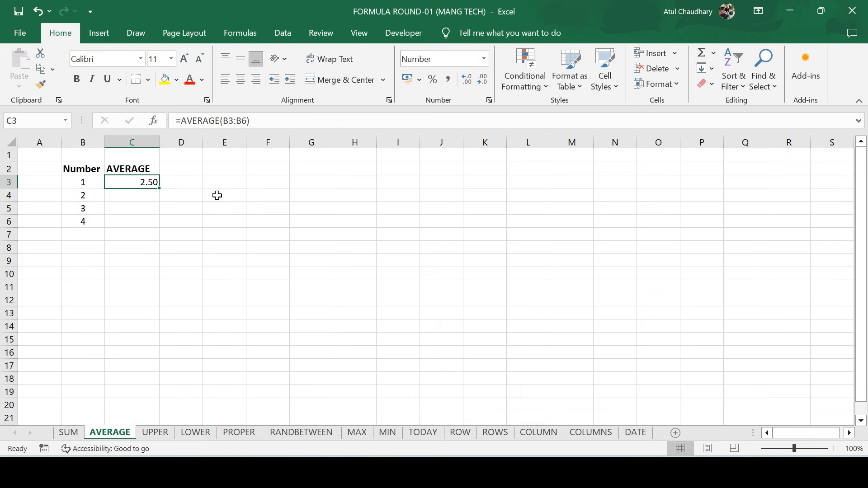
{"action": "key", "text": "F2"}
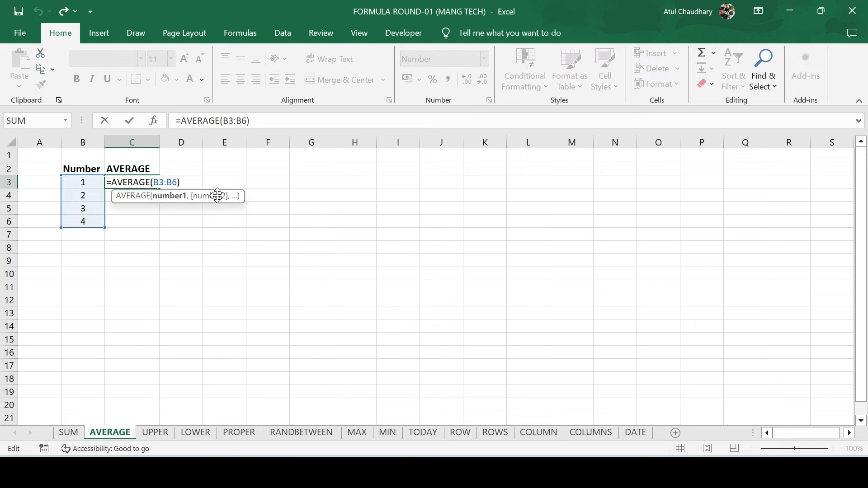
{"action": "key", "text": "BackSpace"}
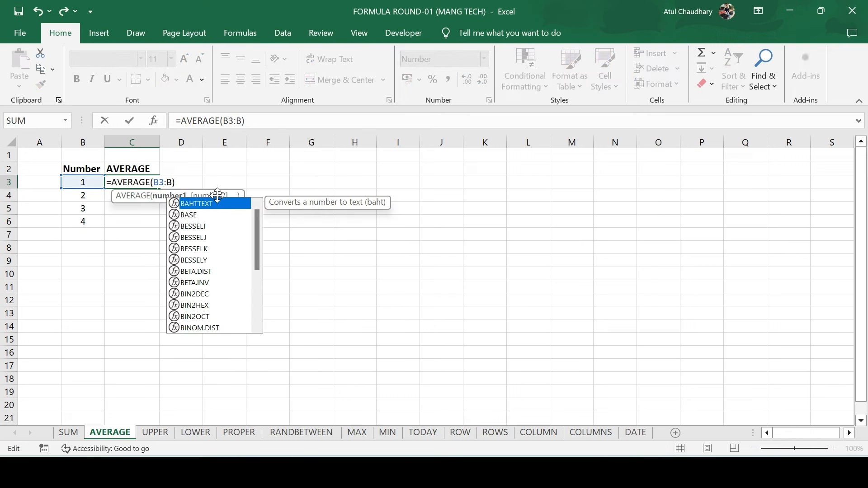
{"action": "type", "text": "543"}
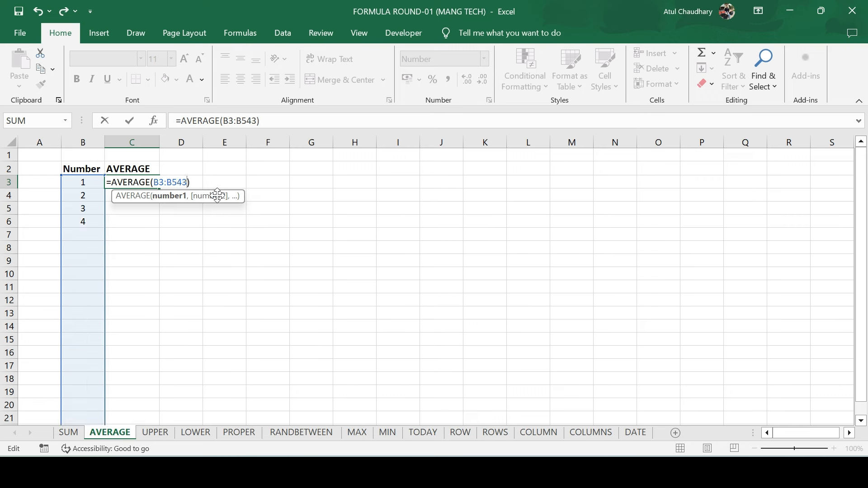
{"action": "key", "text": "Return"}
- Add the numbers 3, 4 and 4 to cells B7, B9 and B11, leaving B8 and B10 blank
{"action": "key", "text": "Up"}
{"action": "key", "text": "Left"}
{"action": "key", "text": "Down"}
{"action": "key", "text": "Down"}
{"action": "key", "text": "Down"}
{"action": "key", "text": "Down"}
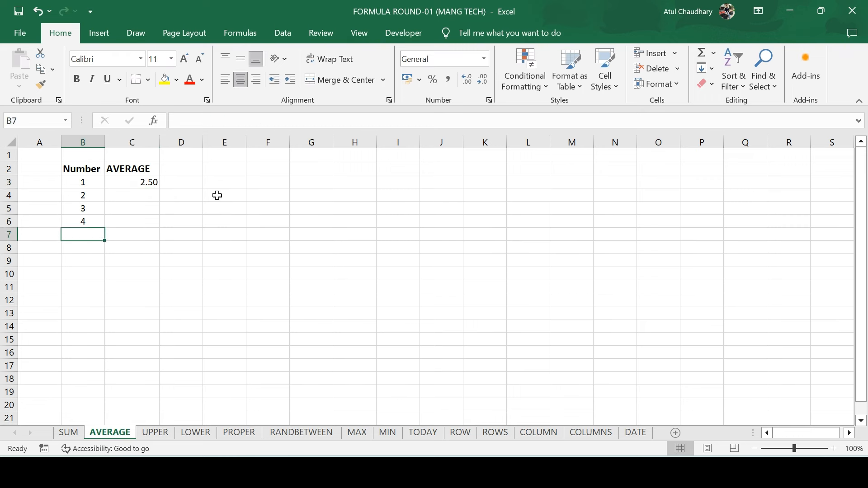
{"action": "type", "text": "3"}
{"action": "key", "text": "Return"}
{"action": "key", "text": "Down"}
{"action": "type", "text": "4"}
{"action": "key", "text": "Return"}
{"action": "key", "text": "Down"}
{"action": "type", "text": "4"}
{"action": "key", "text": "Return"}
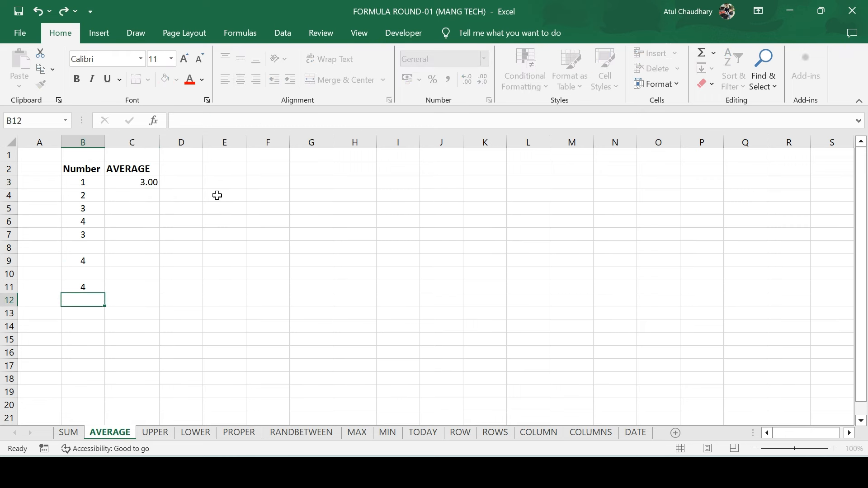
- Enter the numbers 6, 7, 8 and 9 in cells B12 to B15
{"action": "type", "text": "6"}
{"action": "key", "text": "Return"}
{"action": "type", "text": "7"}
{"action": "key", "text": "Return"}
{"action": "type", "text": "8"}
{"action": "key", "text": "Return"}
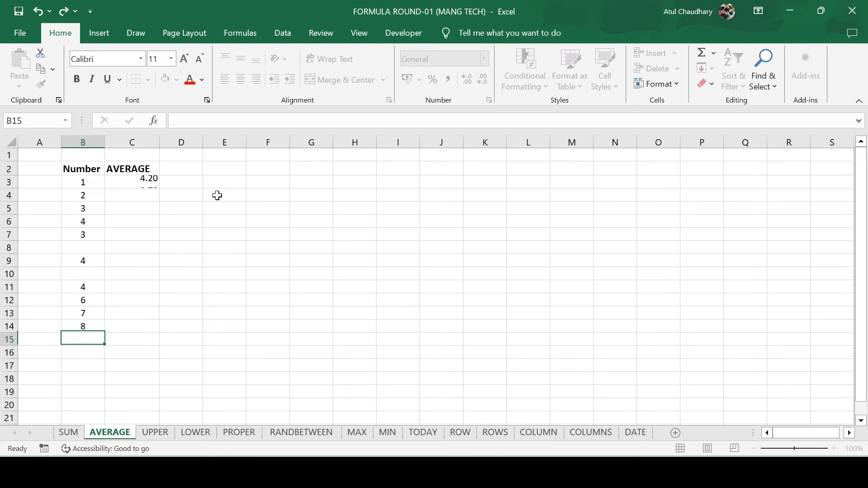
{"action": "type", "text": "9"}
{"action": "key", "text": "Return"}
- Select B3:B15 to check the average of the numbers against the formula result in C3
{"action": "key", "text": "Up"}
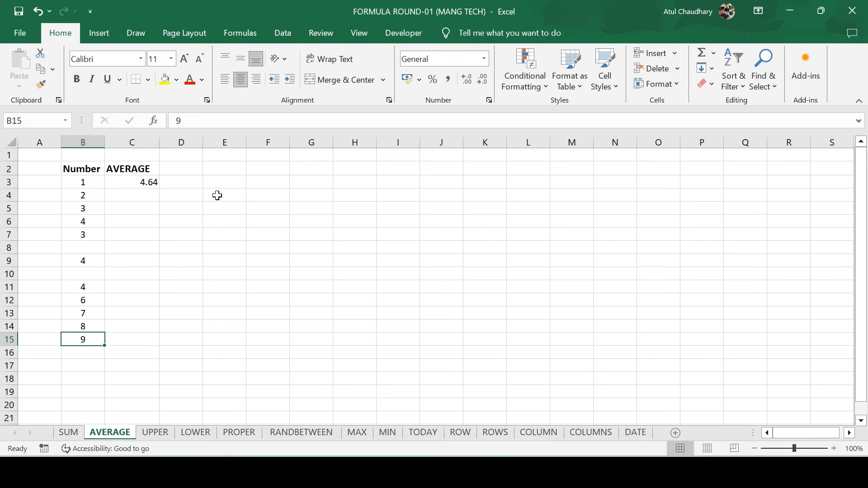
{"action": "key", "text": "shift+Up"}
{"action": "key", "text": "shift+Up"}
{"action": "key", "text": "shift+Up"}
{"action": "key", "text": "shift+Up"}
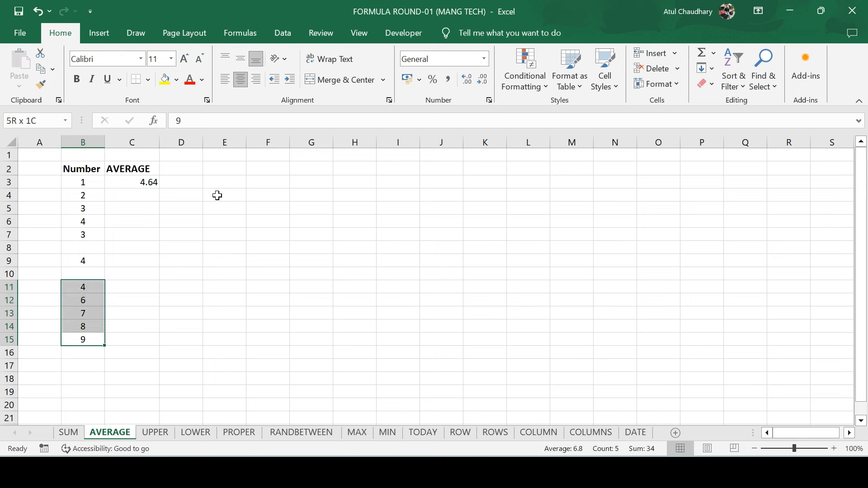
{"action": "key", "text": "shift+Up"}
{"action": "key", "text": "shift+Up"}
{"action": "key", "text": "shift+Up"}
{"action": "key", "text": "shift+Up"}
{"action": "key", "text": "shift+Up"}
{"action": "key", "text": "shift+Up"}
{"action": "key", "text": "shift+Up"}
{"action": "key", "text": "shift+Up"}
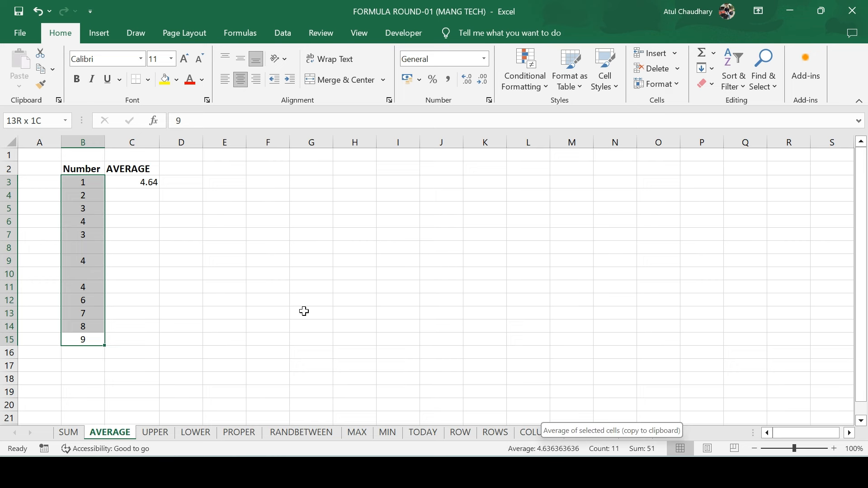
{"action": "left_click", "coordinate": [106, 256]}
{"action": "key", "text": "ctrl+Up"}
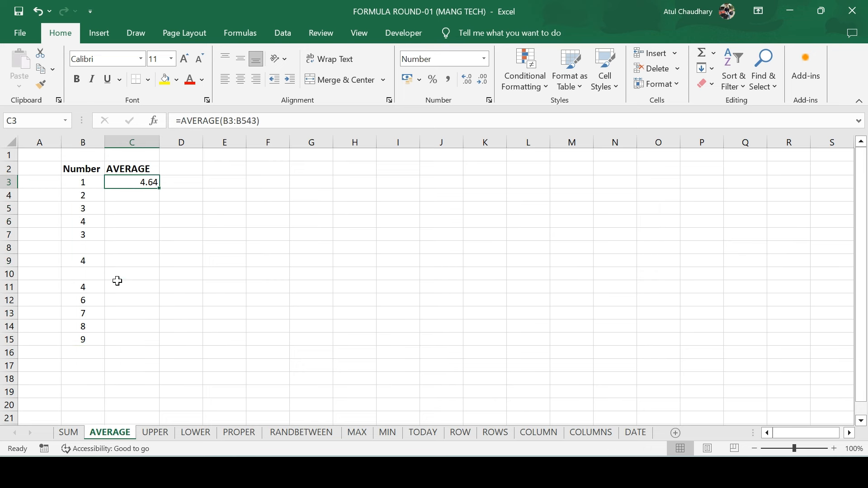
- On the UPPER sheet, enter the first listed name in capital letters in cell C3
{"action": "left_click", "coordinate": [159, 434]}
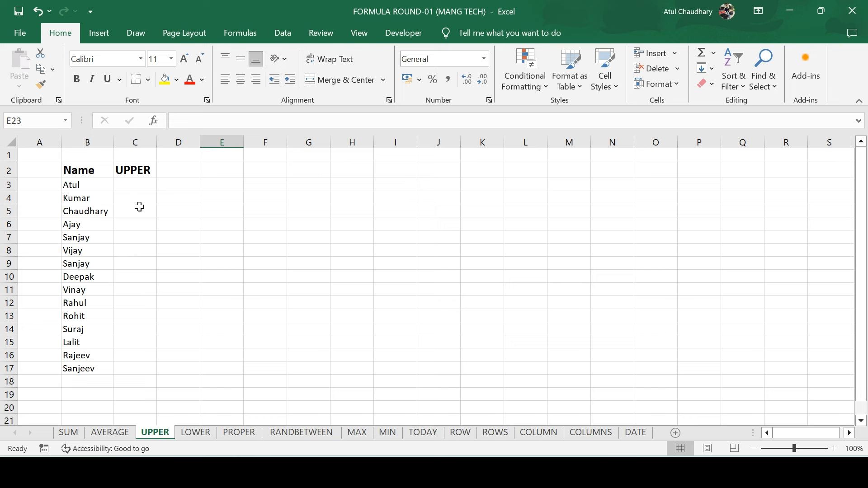
{"action": "left_click", "coordinate": [127, 185]}
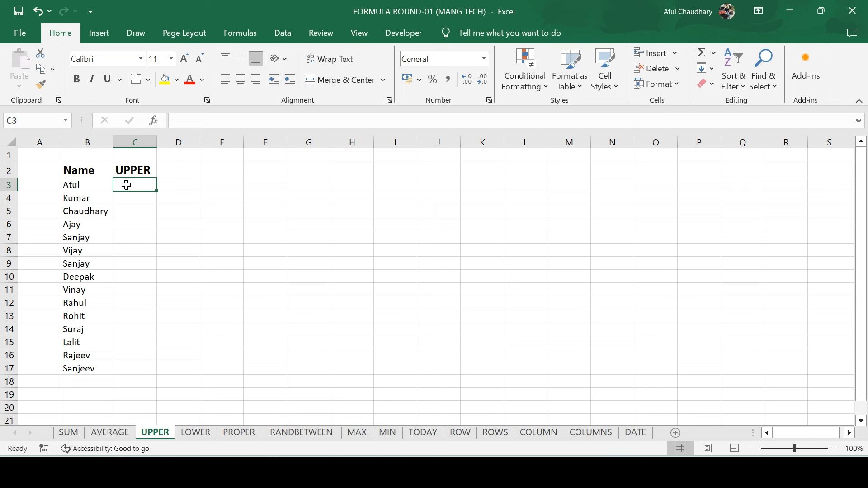
{"action": "left_click", "coordinate": [84, 185]}
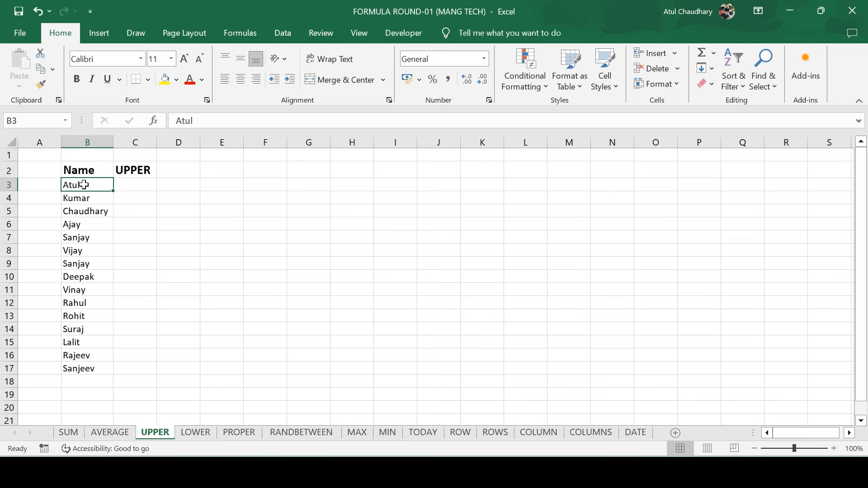
{"action": "key", "text": "Right"}
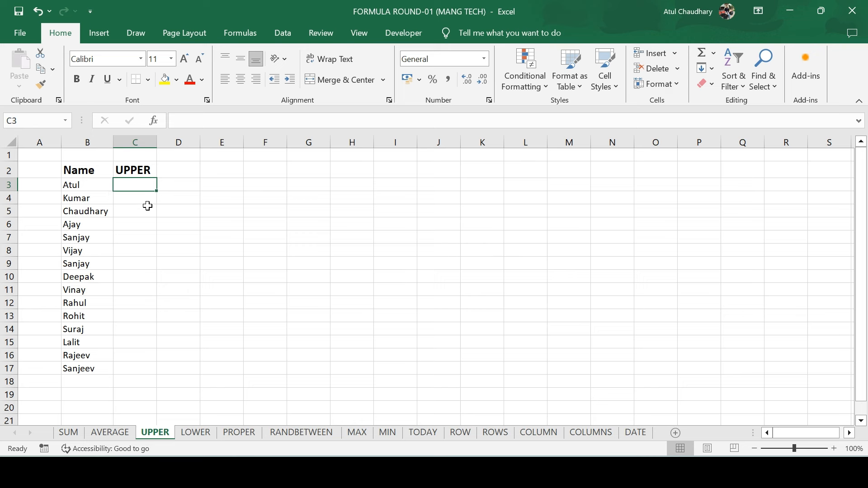
{"action": "type", "text": "ATUL"}
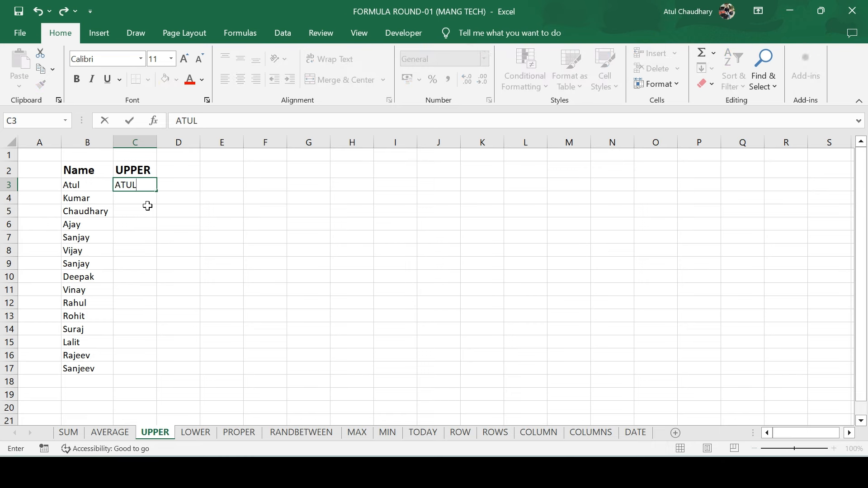
{"action": "key", "text": "Return"}
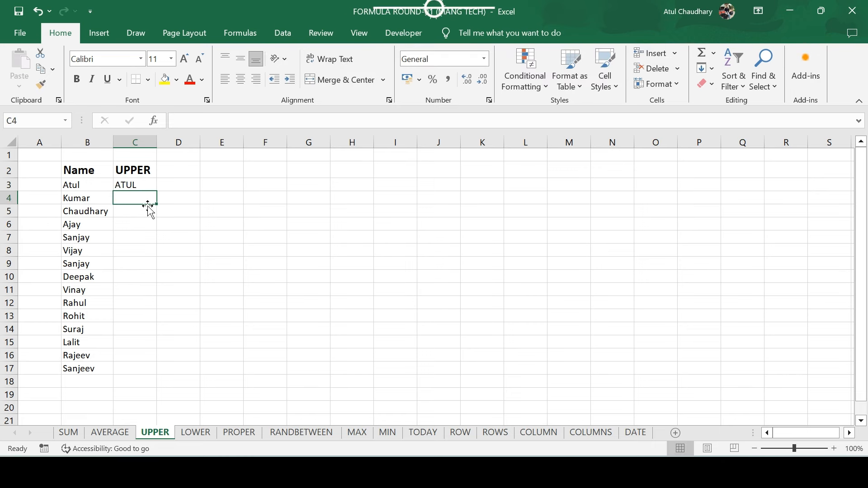
- Enter the second listed name in capital letters in cell C4, and clear the manually entered names from C3:C4
{"action": "type", "text": "KUMAR"}
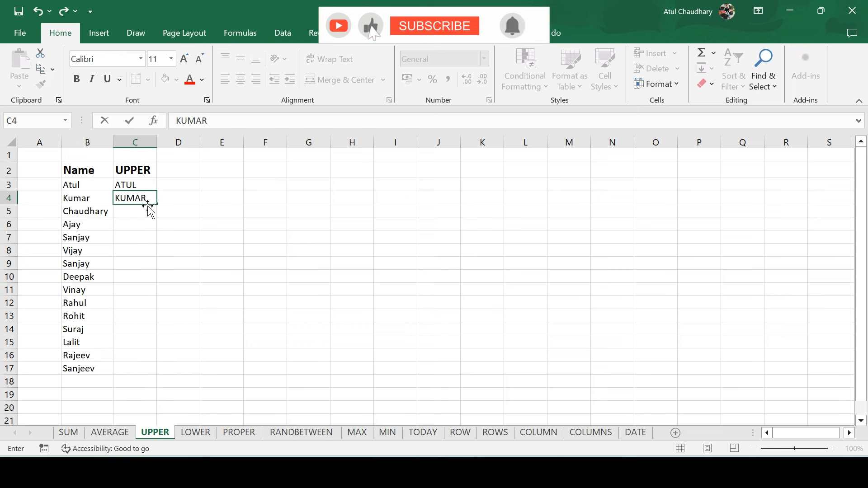
{"action": "key", "text": "Return"}
{"action": "key", "text": "Up"}
{"action": "key", "text": "Up"}
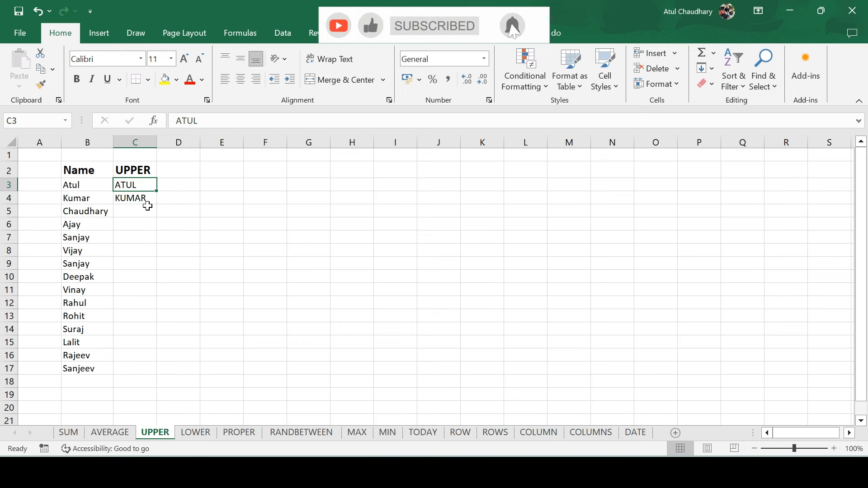
{"action": "key", "text": "shift+Down"}
{"action": "key", "text": "Delete"}
{"action": "key", "text": "shift+Up"}
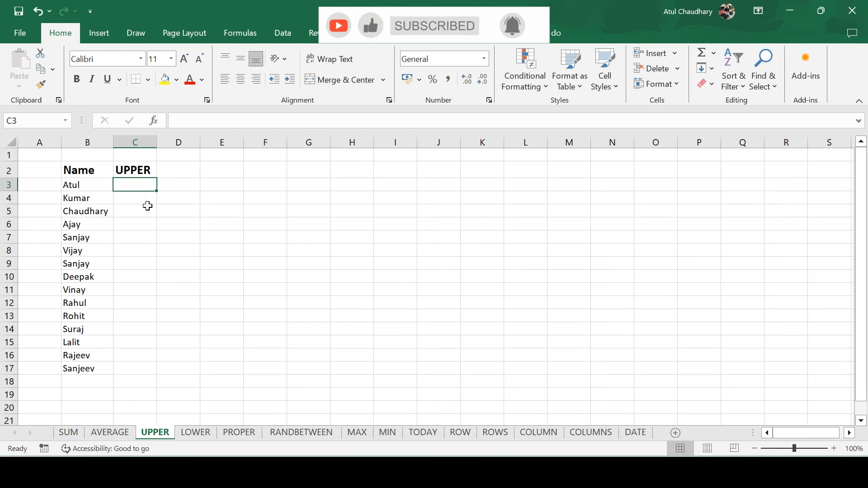
- Enter the formula =UPPER(B3) in cell C3 to convert the first name to capital letters
{"action": "type", "text": "=upp"}
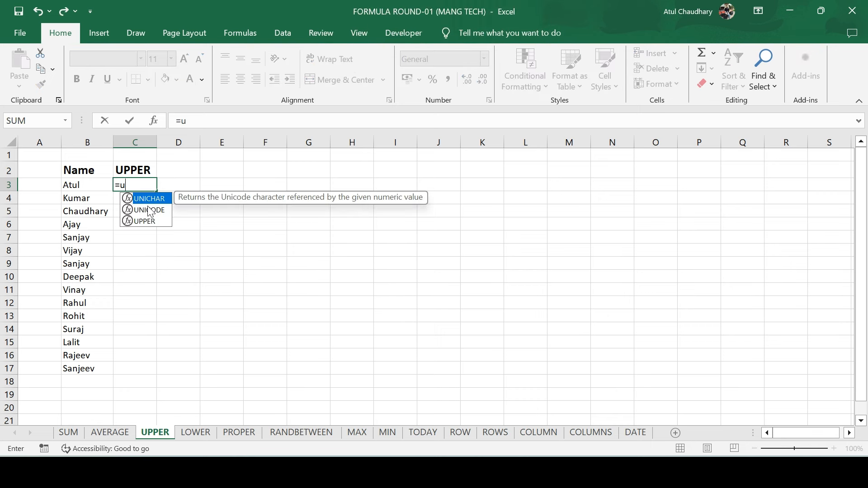
{"action": "key", "text": "Tab"}
{"action": "key", "text": "Left"}
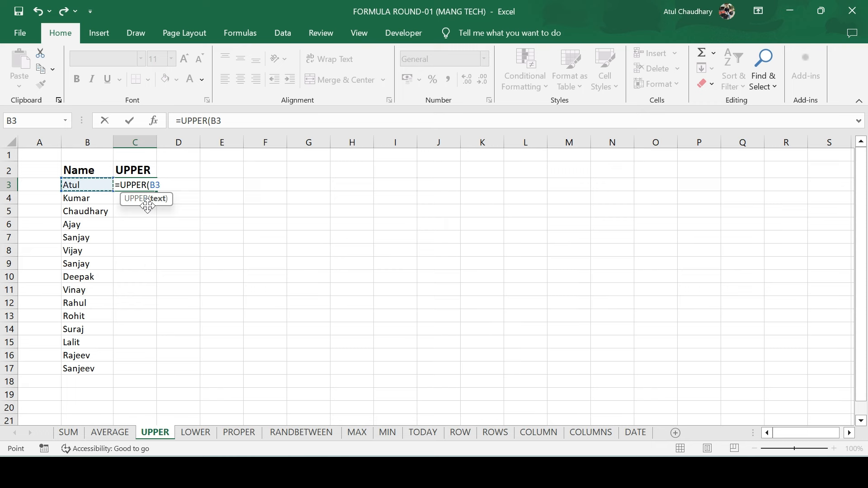
{"action": "key", "text": "Return"}
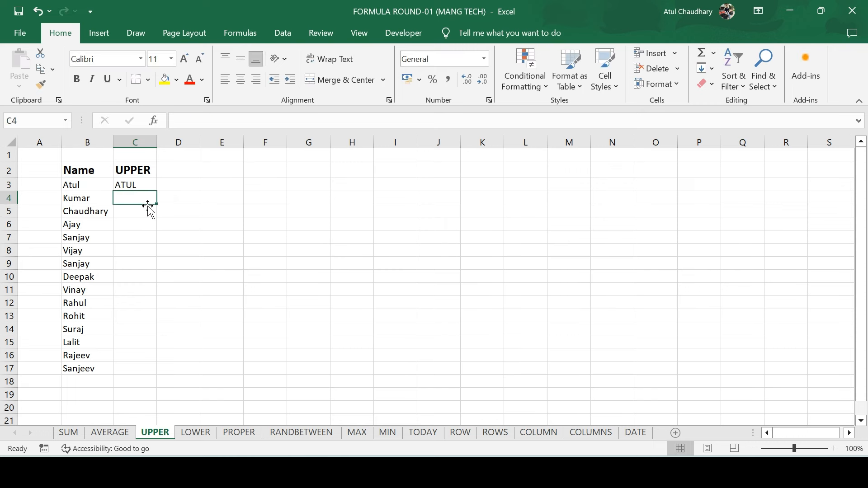
- Fill the UPPER formula from C3 down to C17, alongside the last name in the list
{"action": "key", "text": "Up"}
{"action": "key", "text": "Left"}
{"action": "key", "text": "ctrl+Down"}
{"action": "key", "text": "Right"}
{"action": "key", "text": "ctrl+shift+Up"}
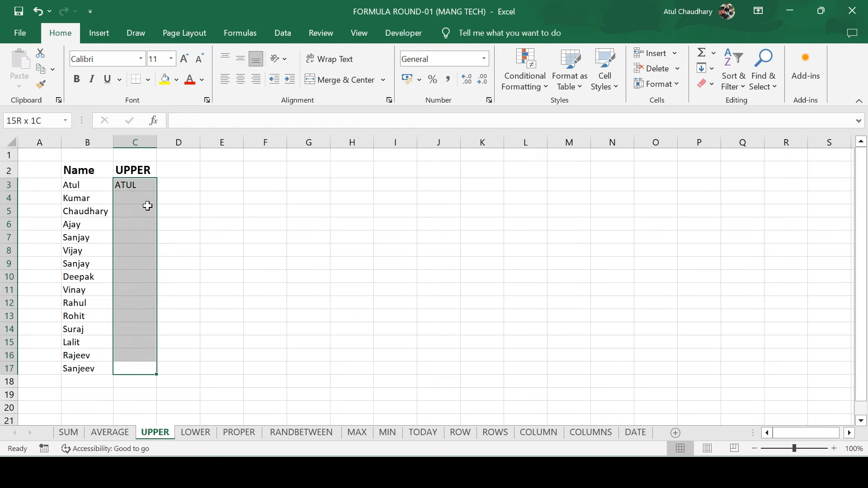
{"action": "key", "text": "ctrl+d"}
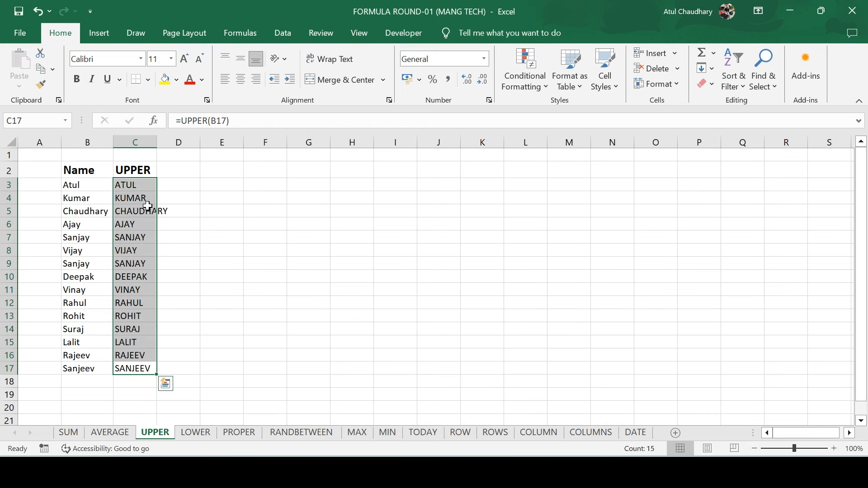
- AutoFit the width of column C to its contents and review the upper-case names in C3:C17
{"action": "key", "text": "alt+h"}
{"action": "key", "text": "o"}
{"action": "key", "text": "i"}
{"action": "key", "text": "Up"}
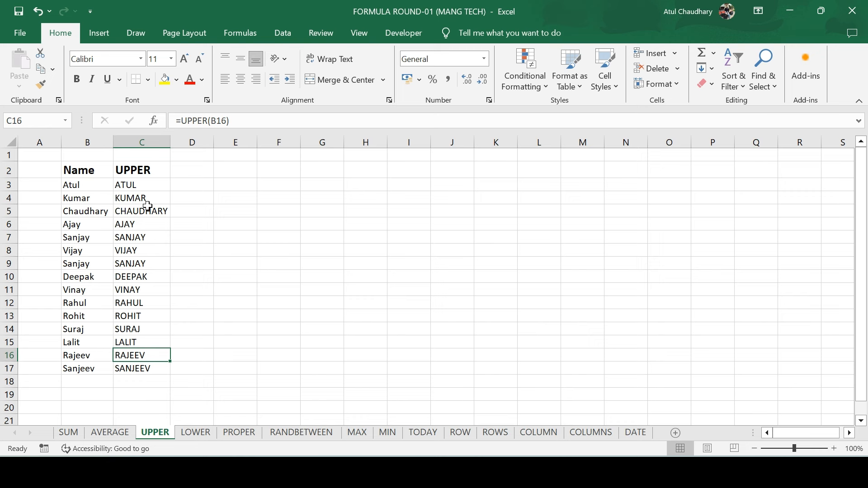
{"action": "key", "text": "ctrl+Up"}
{"action": "key", "text": "Down"}
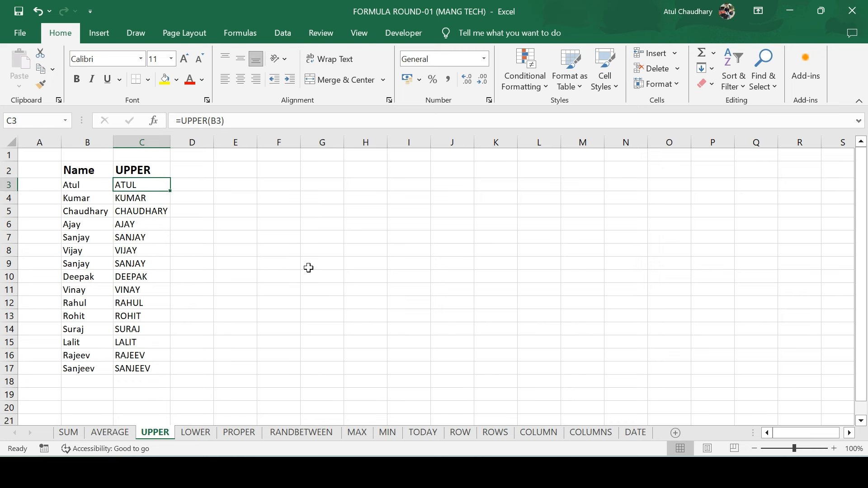
{"action": "key", "text": "ctrl+shift+Down"}
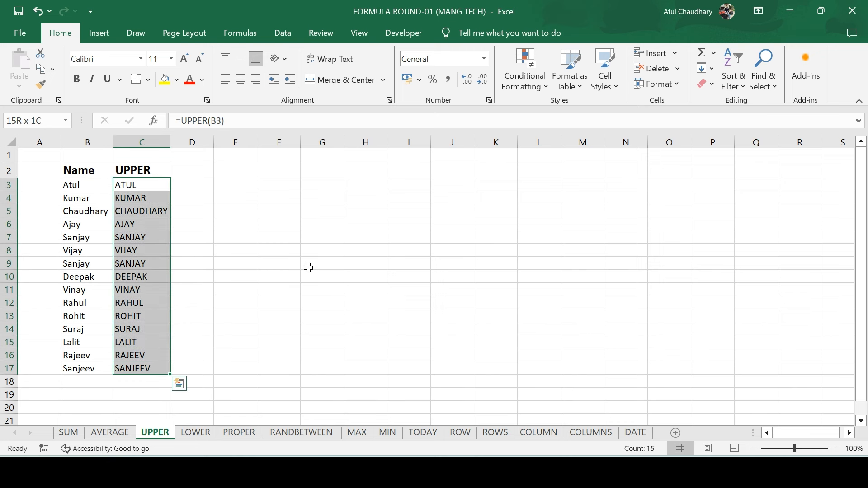
{"action": "key", "text": "Down"}
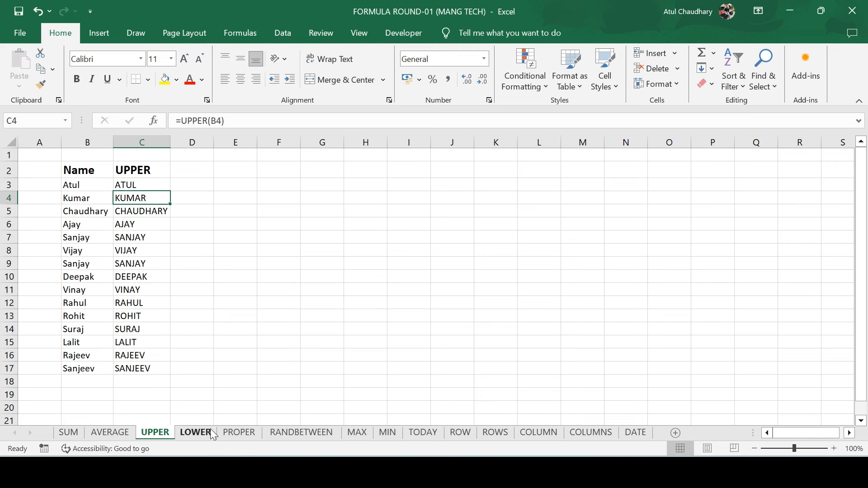
- On the LOWER sheet, review the names in B3:B17 and enter the formula =LOWER(B3) in cell C3
{"action": "left_click", "coordinate": [194, 432]}
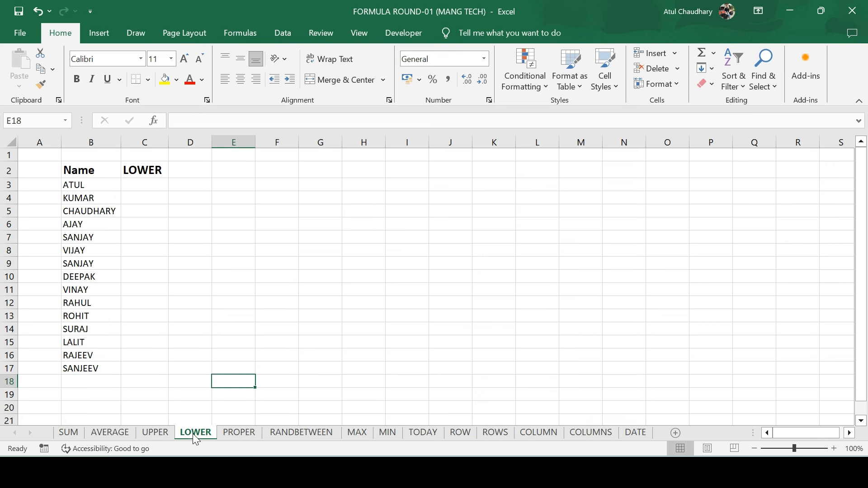
{"action": "left_click_drag", "start_coordinate": [100, 181], "coordinate": [102, 363]}
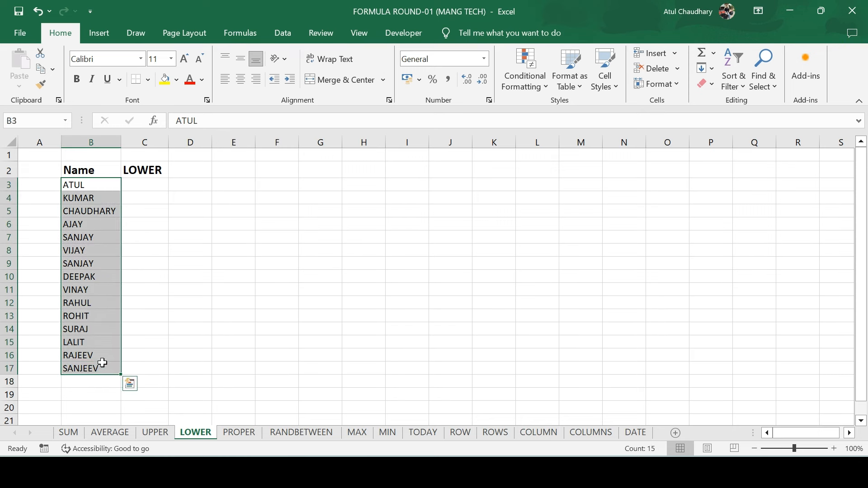
{"action": "left_click", "coordinate": [139, 185]}
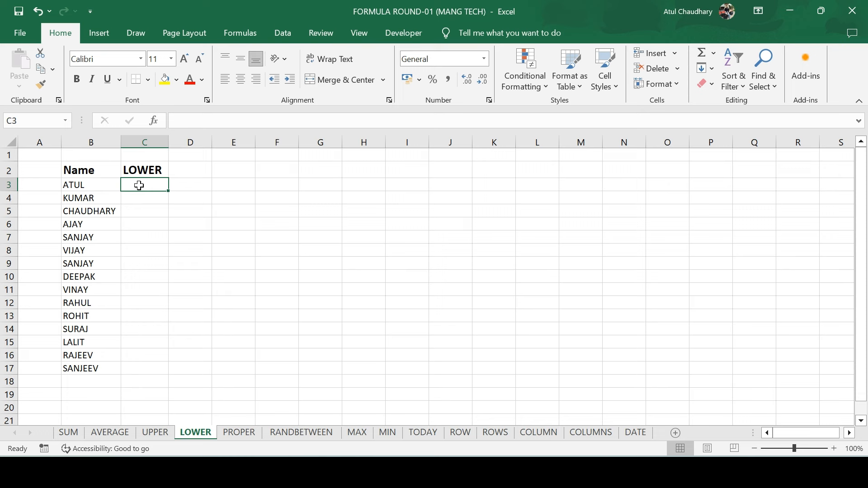
{"action": "type", "text": "=lo"}
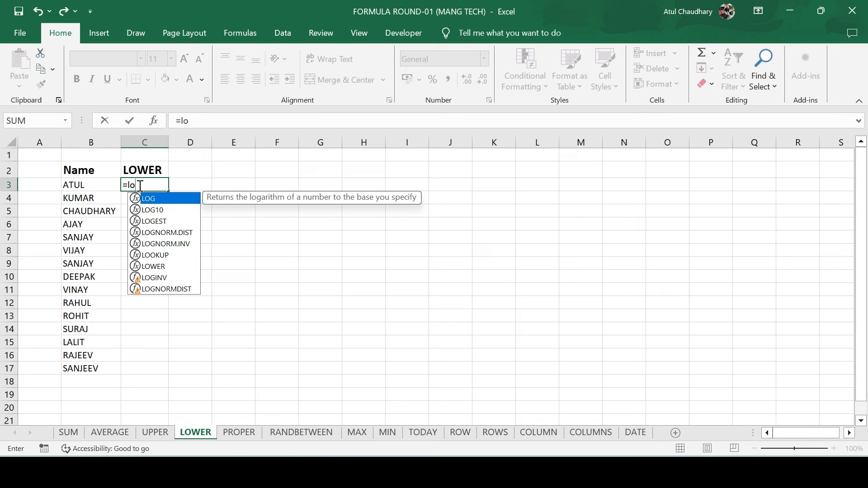
{"action": "type", "text": "w"}
{"action": "key", "text": "Tab"}
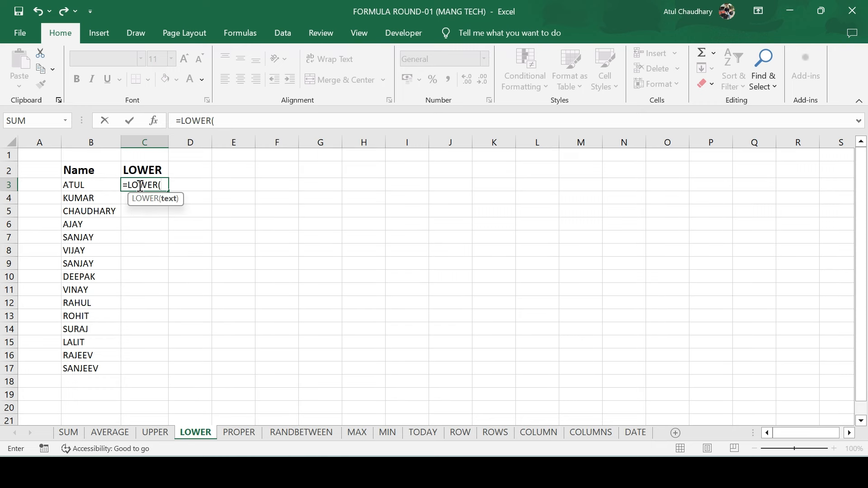
{"action": "key", "text": "Left"}
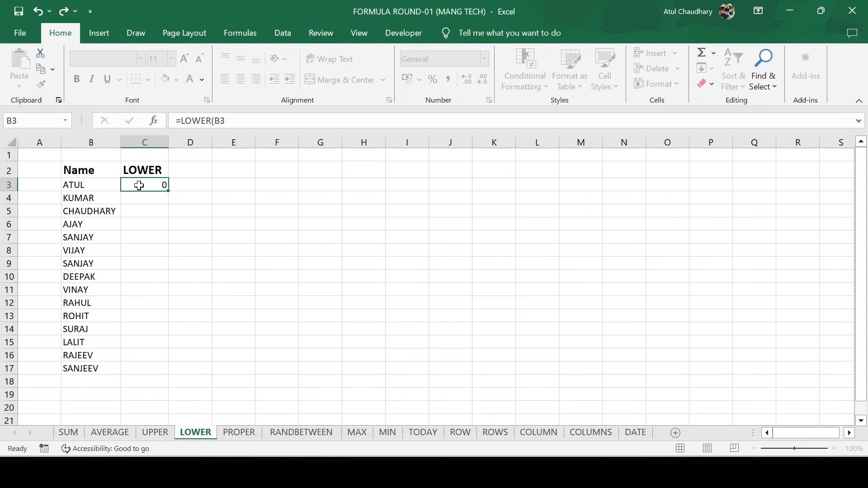
{"action": "key", "text": "Return"}
- Fill the LOWER formula from C3 down to C17 for the remaining names
{"action": "key", "text": "Left"}
{"action": "key", "text": "ctrl+Down"}
{"action": "key", "text": "Right"}
{"action": "key", "text": "ctrl+shift+Up"}
{"action": "key", "text": "ctrl+d"}
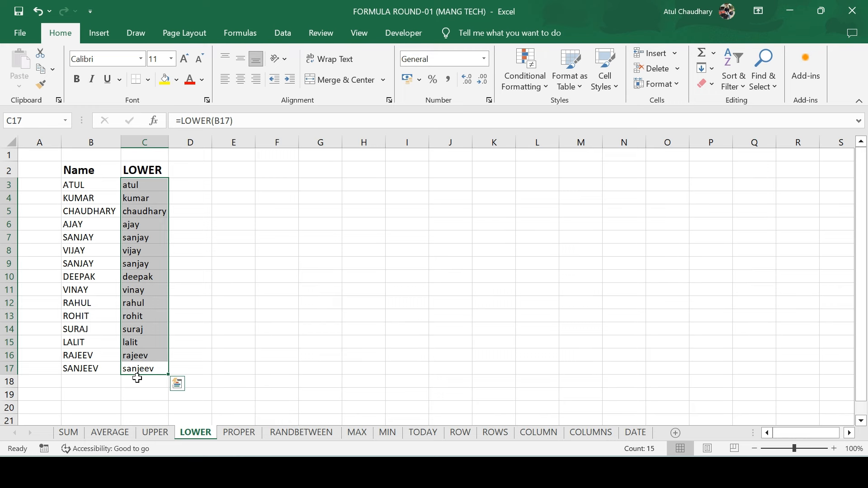
- Compare the letter case of the names across the UPPER, LOWER and PROPER sheets
{"action": "left_click", "coordinate": [154, 432]}
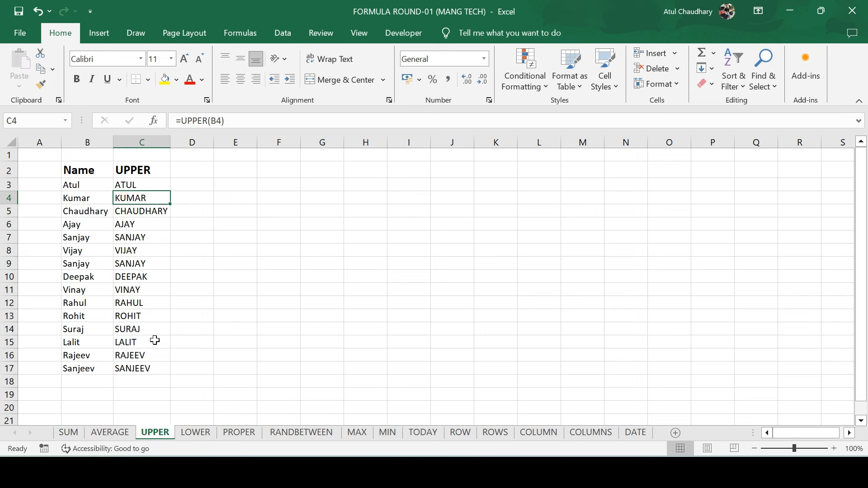
{"action": "left_click", "coordinate": [195, 433]}
{"action": "left_click", "coordinate": [190, 358]}
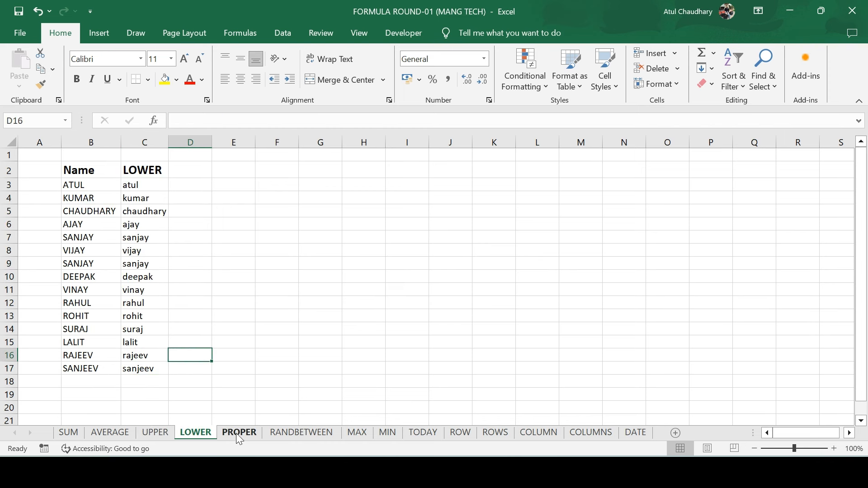
{"action": "left_click", "coordinate": [238, 433]}
{"action": "left_click_drag", "start_coordinate": [96, 186], "coordinate": [98, 356]}
{"action": "left_click", "coordinate": [194, 434]}
{"action": "left_click_drag", "start_coordinate": [141, 185], "coordinate": [161, 357]}
{"action": "left_click", "coordinate": [203, 355]}
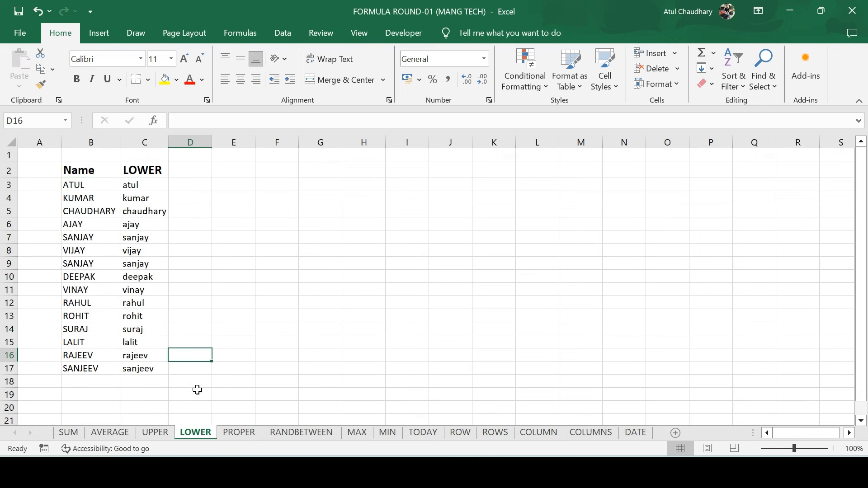
{"action": "left_click", "coordinate": [155, 434]}
{"action": "left_click_drag", "start_coordinate": [141, 204], "coordinate": [149, 340]}
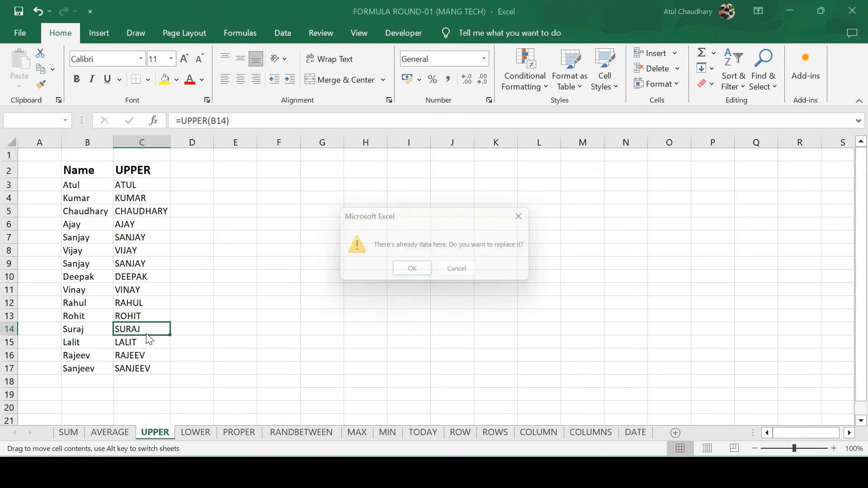
{"action": "key", "text": "Escape"}
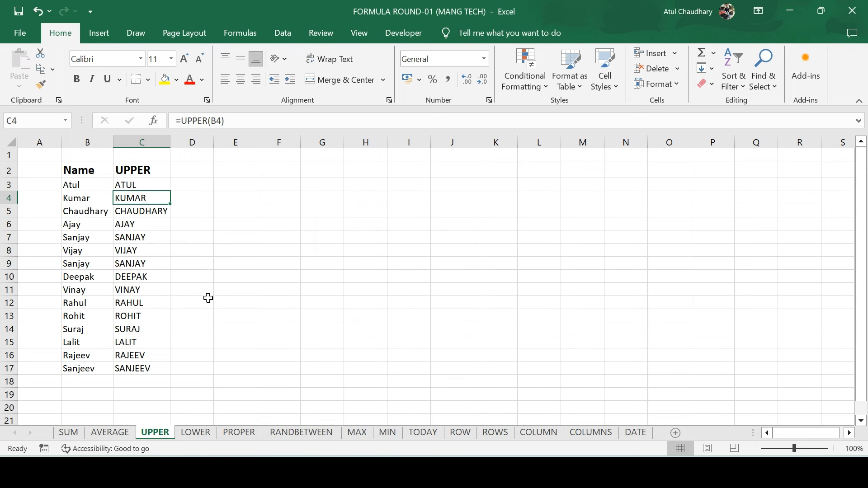
{"action": "left_click", "coordinate": [202, 266]}
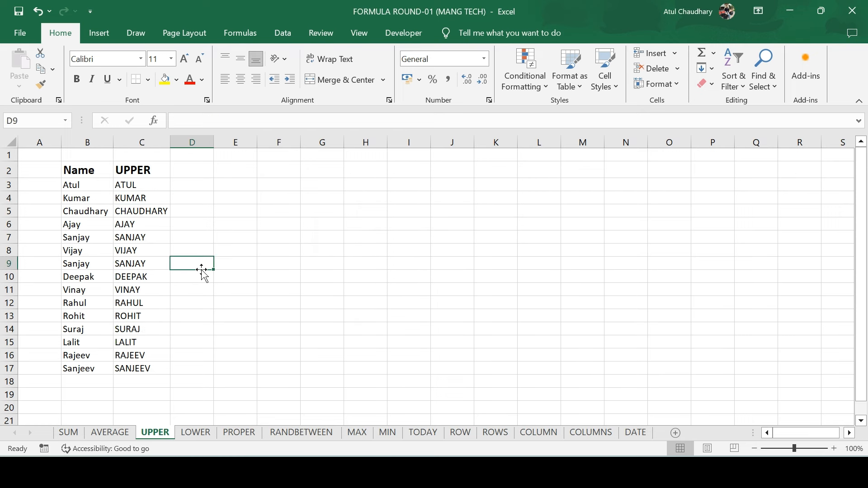
- On the PROPER sheet, enter the formula =PROPER(B3) in cell C3 to capitalize only the name's first letter
{"action": "left_click", "coordinate": [240, 434]}
{"action": "left_click", "coordinate": [155, 225]}
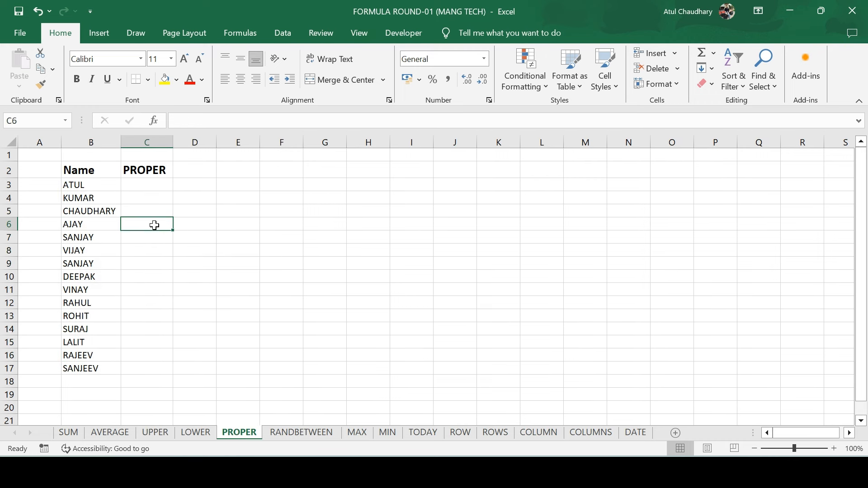
{"action": "key", "text": "Up"}
{"action": "key", "text": "Up"}
{"action": "key", "text": "Up"}
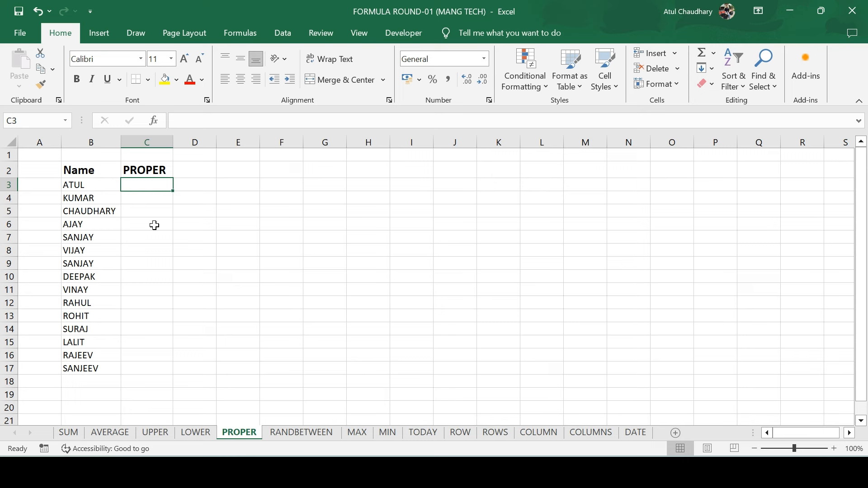
{"action": "type", "text": "=pr"}
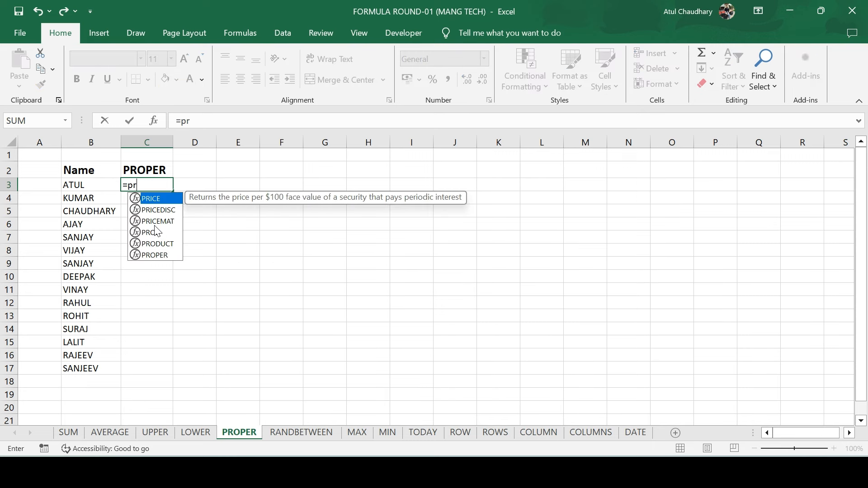
{"action": "key", "text": "Down"}
{"action": "key", "text": "Down"}
{"action": "key", "text": "Down"}
{"action": "key", "text": "Down"}
{"action": "key", "text": "Down"}
{"action": "key", "text": "Tab"}
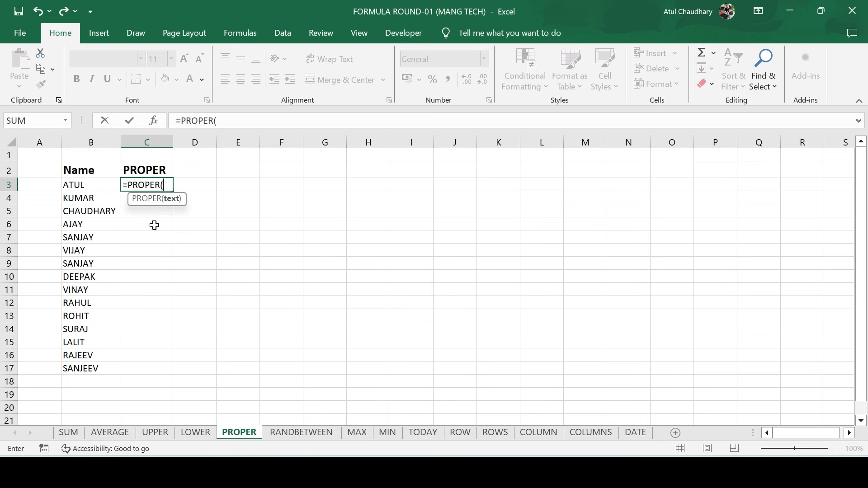
{"action": "key", "text": "Return"}
- Fill the PROPER formula from C3 down to C17 for the remaining names
{"action": "left_click", "coordinate": [82, 186]}
{"action": "key", "text": "ctrl+Down"}
{"action": "key", "text": "Right"}
{"action": "key", "text": "ctrl+shift+Up"}
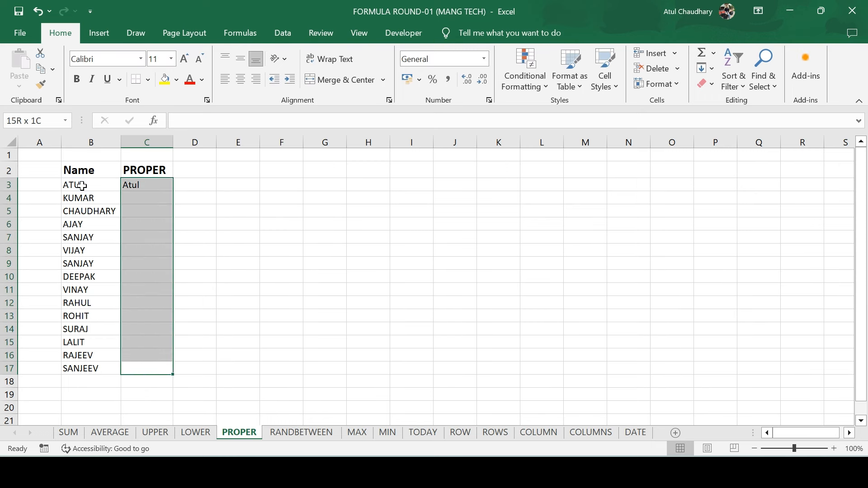
{"action": "key", "text": "ctrl+d"}
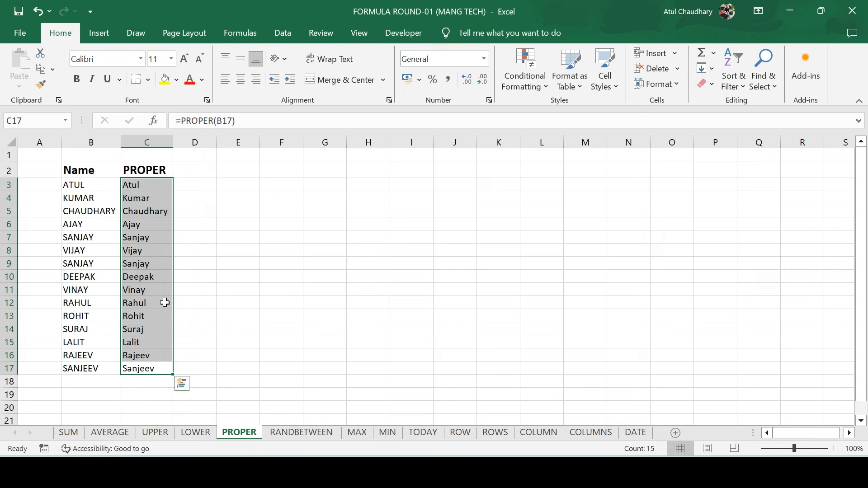
- Append a second name, with only its first letter capitalized, to the name in cell B3
{"action": "left_click", "coordinate": [92, 184]}
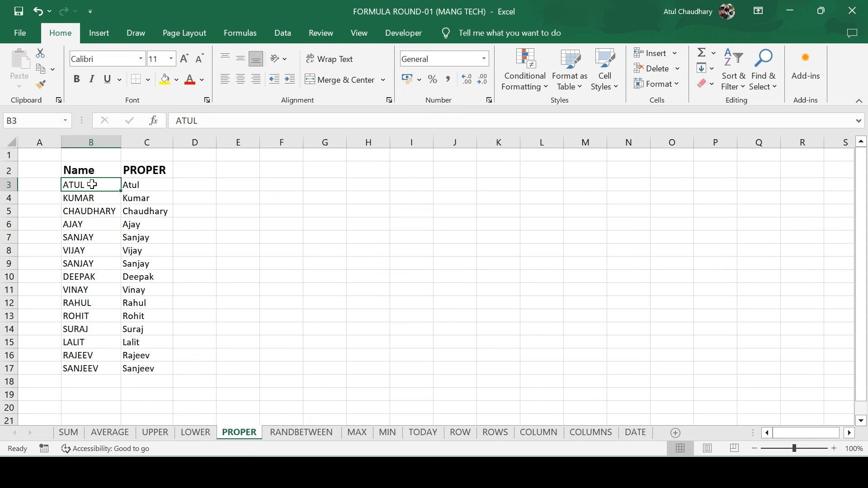
{"action": "double_click", "coordinate": [92, 184]}
{"action": "type", "text": "K"}
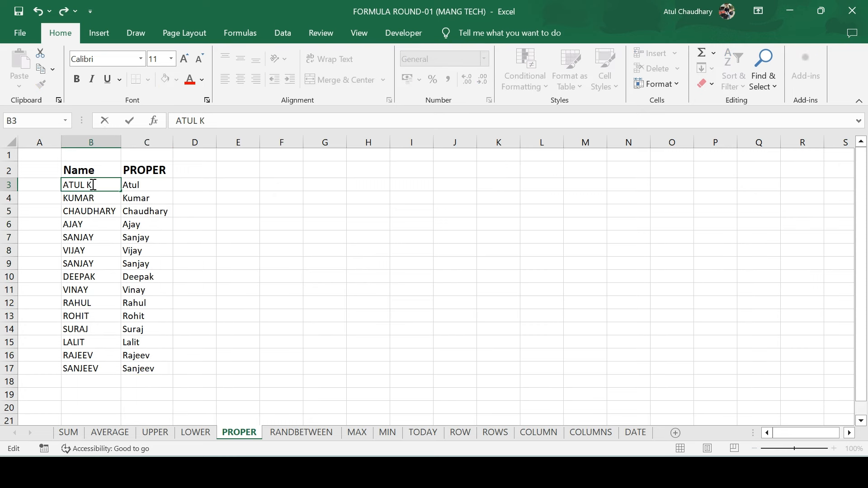
{"action": "type", "text": "Umar"}
{"action": "key", "text": "Return"}
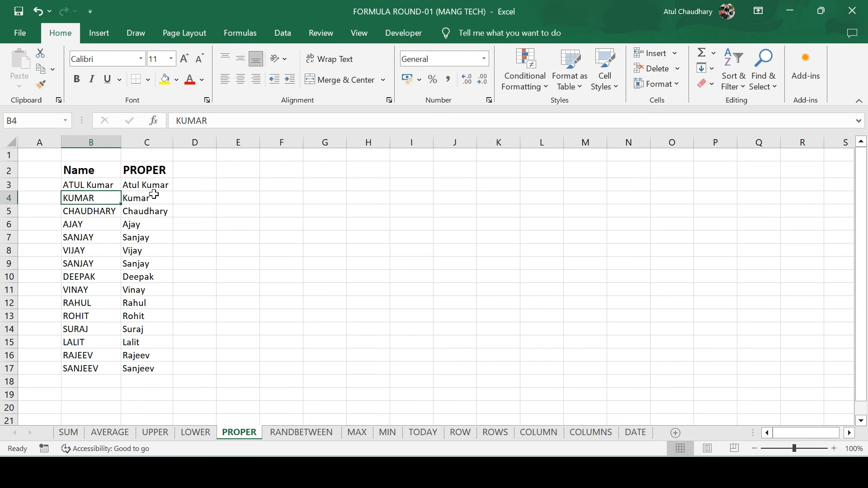
- Change the third letter of the second name in cell B3 to a capital M and check the PROPER result in C3
{"action": "double_click", "coordinate": [108, 185]}
{"action": "key", "text": "BackSpace"}
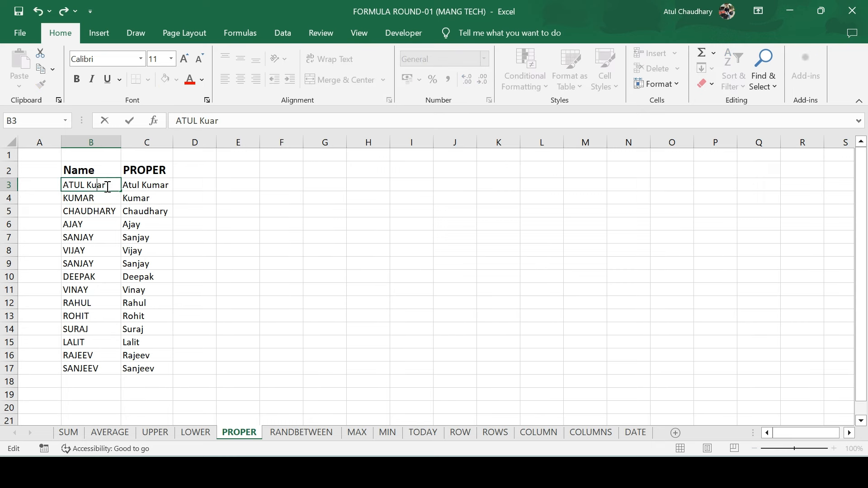
{"action": "type", "text": "M"}
{"action": "key", "text": "Return"}
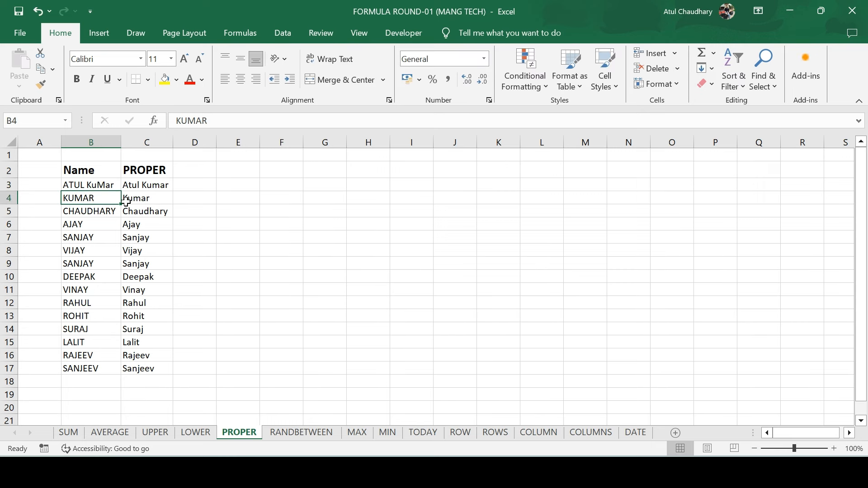
{"action": "left_click", "coordinate": [155, 184]}
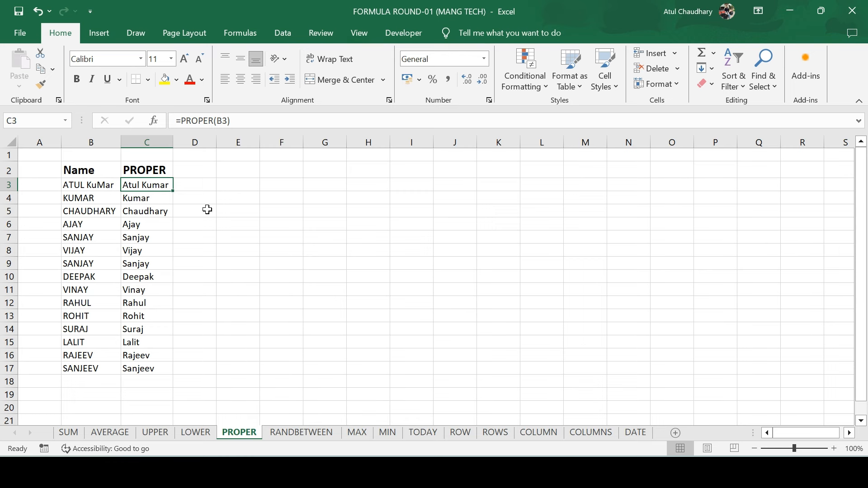
- On the RANDBETWEEN sheet, enter the formula =RANDBETWEEN(10,999) in cell D3 under Week-1
{"action": "left_click", "coordinate": [285, 437]}
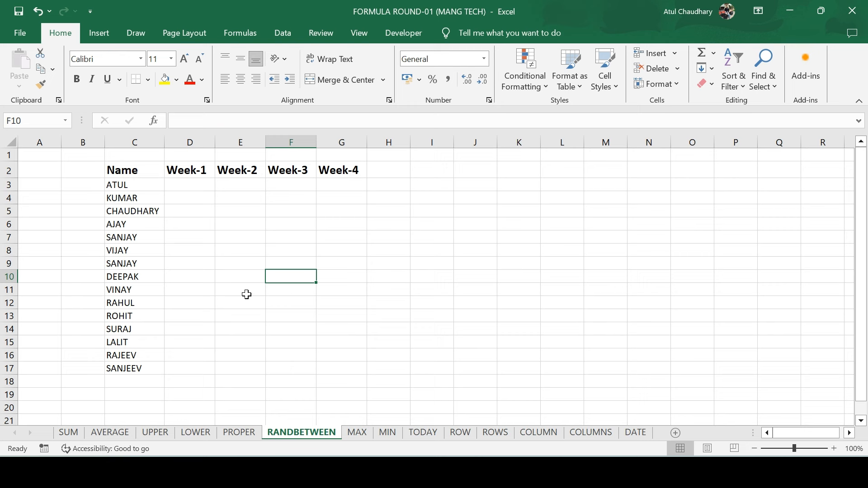
{"action": "left_click", "coordinate": [196, 189]}
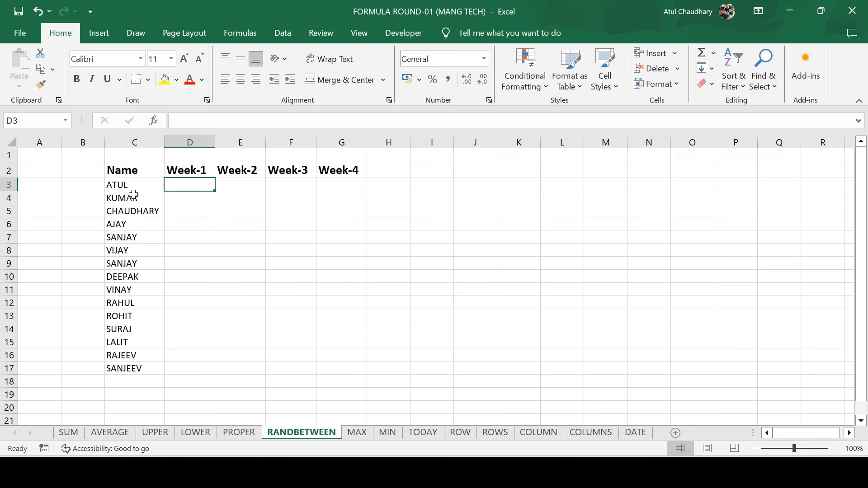
{"action": "left_click_drag", "start_coordinate": [128, 185], "coordinate": [129, 291]}
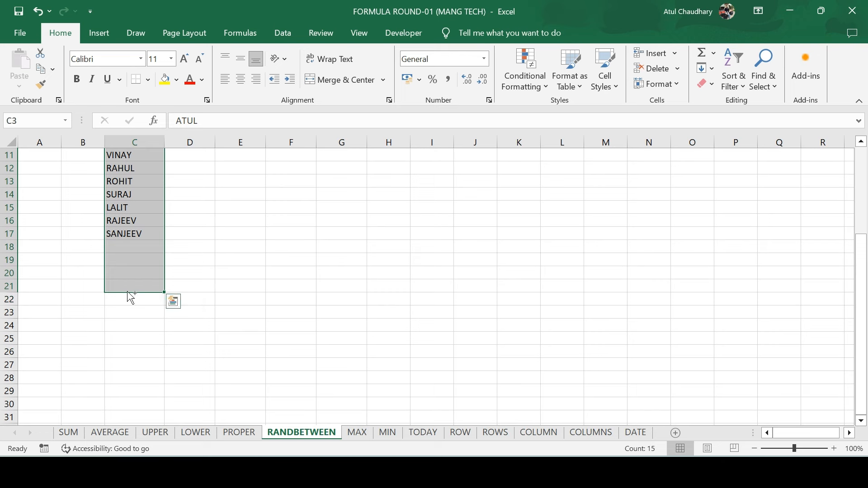
{"action": "key", "text": "Up"}
{"action": "key", "text": "Down"}
{"action": "key", "text": "Right"}
{"action": "key", "text": "Right"}
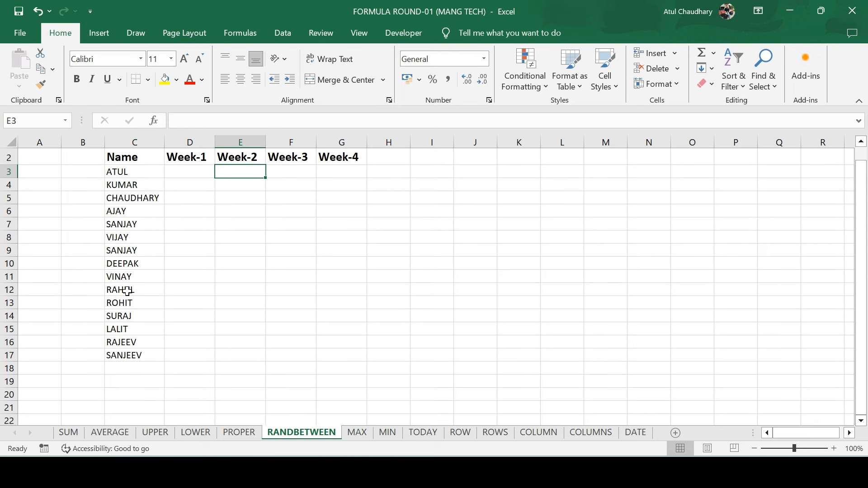
{"action": "key", "text": "Left"}
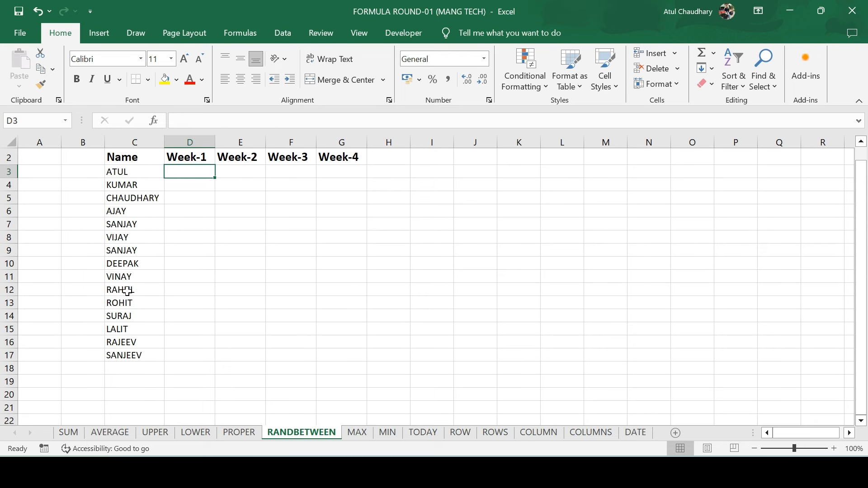
{"action": "type", "text": "=ra"}
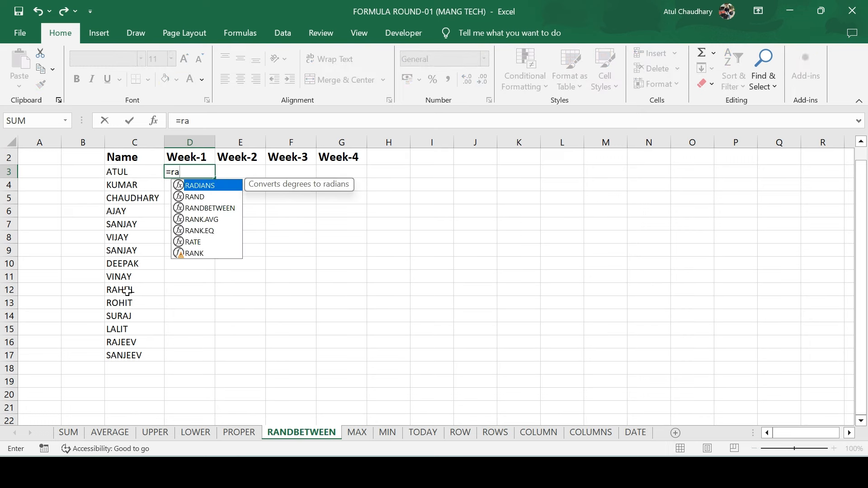
{"action": "key", "text": "Down"}
{"action": "key", "text": "Down"}
{"action": "key", "text": "Tab"}
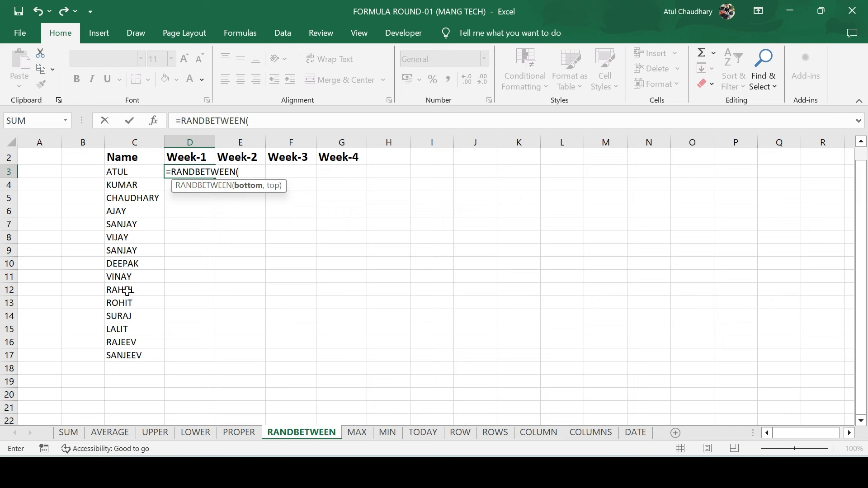
{"action": "type", "text": "10,999"}
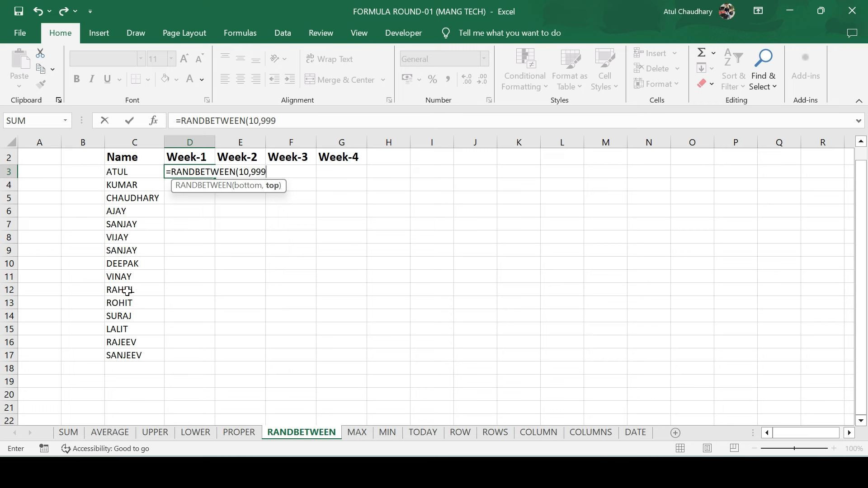
{"action": "key", "text": "Return"}
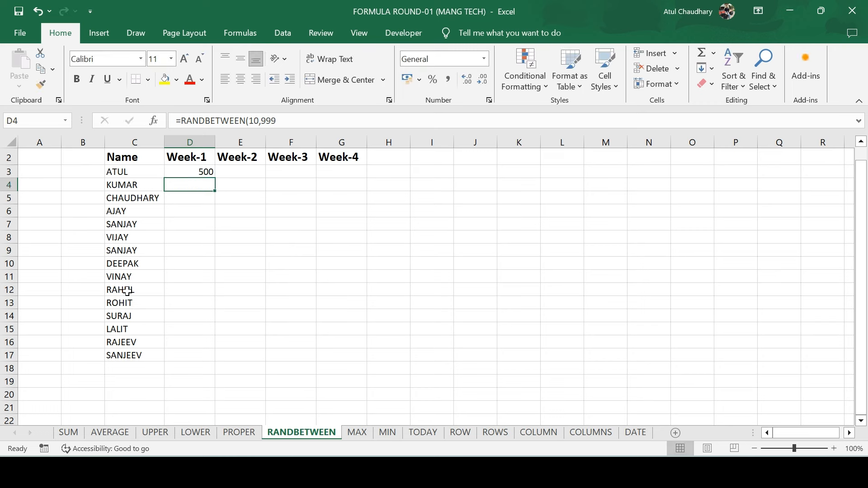
- Fill the RANDBETWEEN formula from D3 down to row 17 and across the Week-2 to Week-4 columns
{"action": "key", "text": "Up"}
{"action": "key", "text": "Left"}
{"action": "key", "text": "ctrl+Down"}
{"action": "key", "text": "Right"}
{"action": "key", "text": "ctrl+shift+Up"}
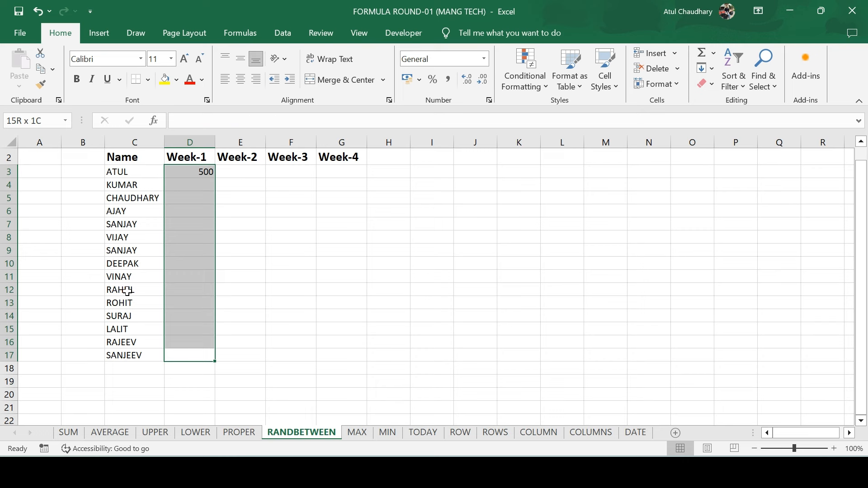
{"action": "key", "text": "ctrl+d"}
{"action": "key", "text": "shift+Right"}
{"action": "key", "text": "shift+Right"}
{"action": "key", "text": "shift+Right"}
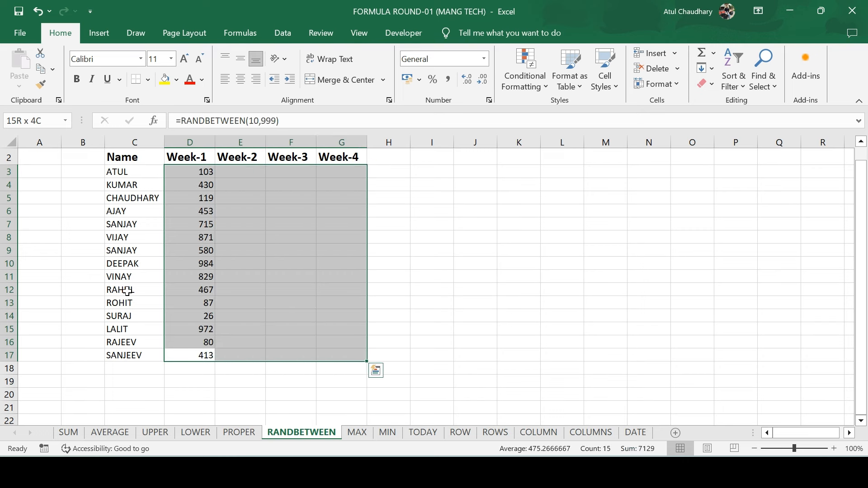
{"action": "key", "text": "ctrl+r"}
- Center the contents of D3:G17 horizontally in their cells
{"action": "key", "text": "alt+h"}
{"action": "key", "text": "a"}
{"action": "key", "text": "c"}
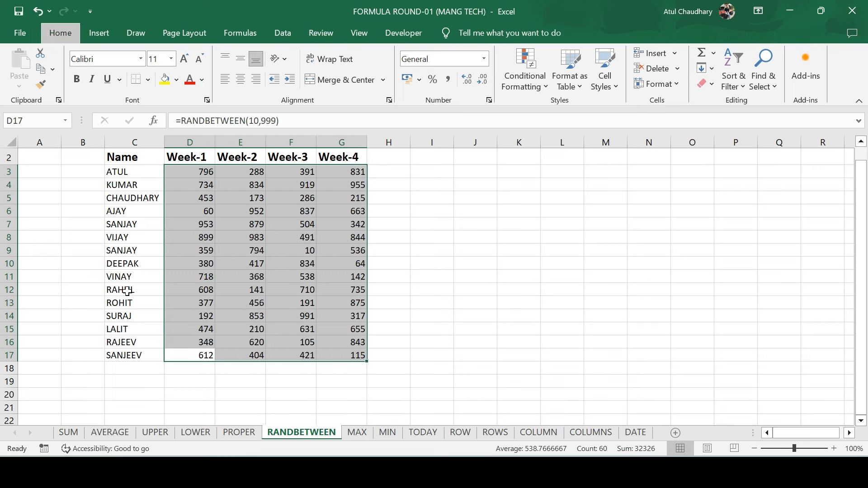
- Re-enter the formulas unchanged in the lower Week-1 cells to recalculate the random numbers
{"action": "key", "text": "Up"}
{"action": "key", "text": "F2"}
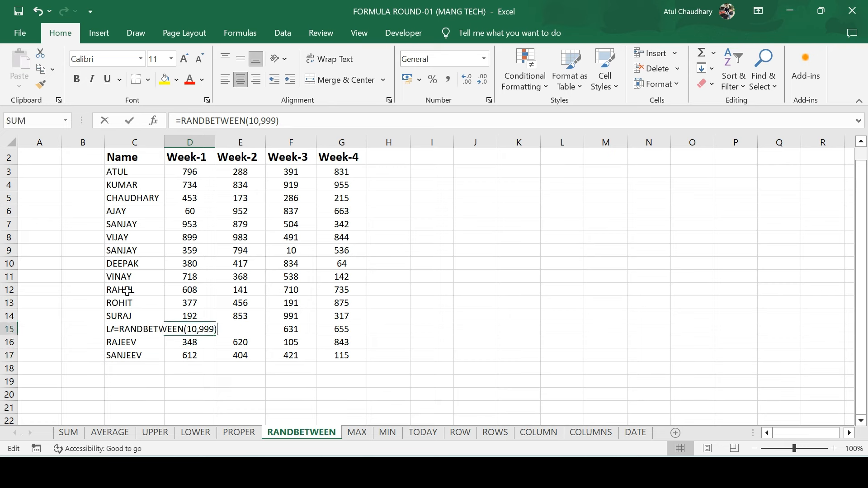
{"action": "key", "text": "Return"}
{"action": "key", "text": "Up"}
{"action": "key", "text": "F2"}
{"action": "key", "text": "Return"}
{"action": "key", "text": "F2"}
{"action": "key", "text": "Return"}
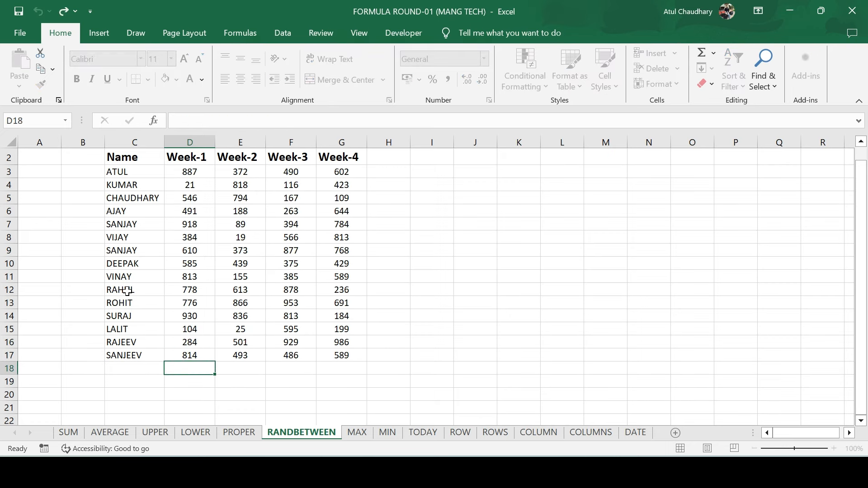
- Re-enter the formulas unchanged in the lower Week-3 cells, down to F17, to observe how the random numbers recalculate
{"action": "key", "text": "Up"}
{"action": "key", "text": "Up"}
{"action": "key", "text": "Right"}
{"action": "key", "text": "Right"}
{"action": "key", "text": "Up"}
{"action": "key", "text": "Up"}
{"action": "key", "text": "Up"}
{"action": "key", "text": "F2"}
{"action": "key", "text": "Return"}
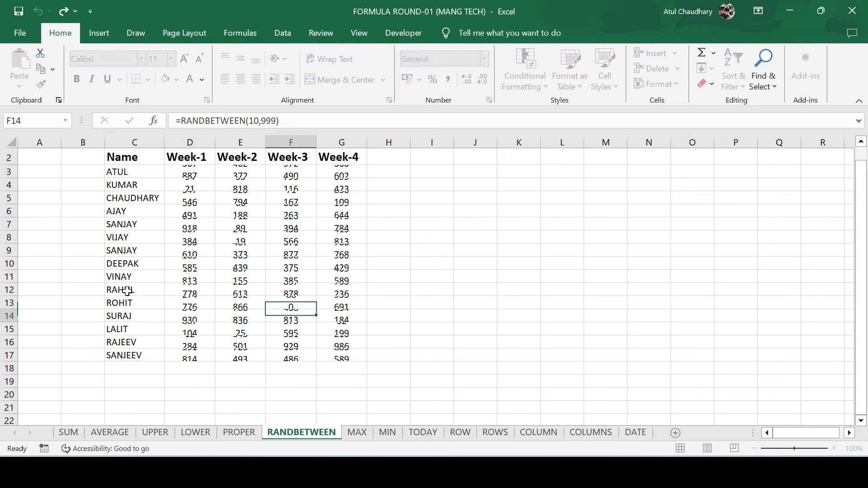
{"action": "key", "text": "F2"}
{"action": "key", "text": "Return"}
{"action": "key", "text": "F2"}
{"action": "key", "text": "Return"}
{"action": "key", "text": "F2"}
{"action": "key", "text": "Return"}
{"action": "key", "text": "F2"}
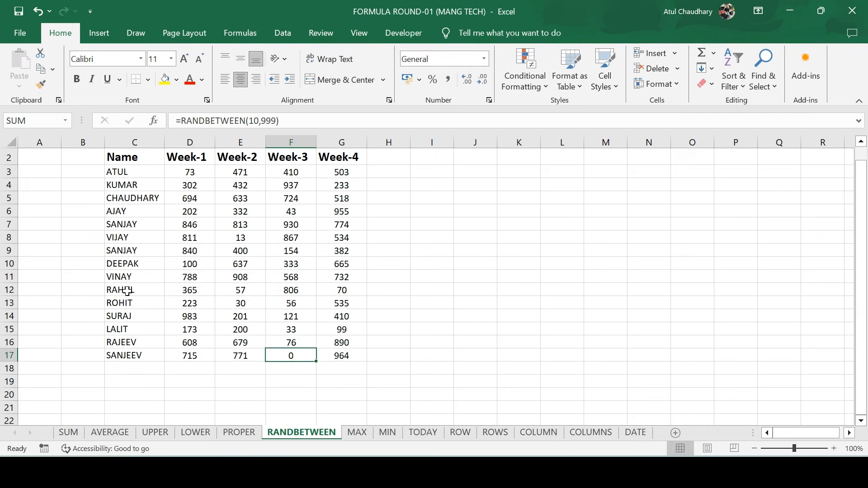
{"action": "key", "text": "Return"}
- Copy D3:G17 and paste it over itself with Paste Special set to Values, replacing the formulas with fixed numbers
{"action": "key", "text": "Up"}
{"action": "key", "text": "Up"}
{"action": "key", "text": "ctrl+Left"}
{"action": "key", "text": "ctrl+Up"}
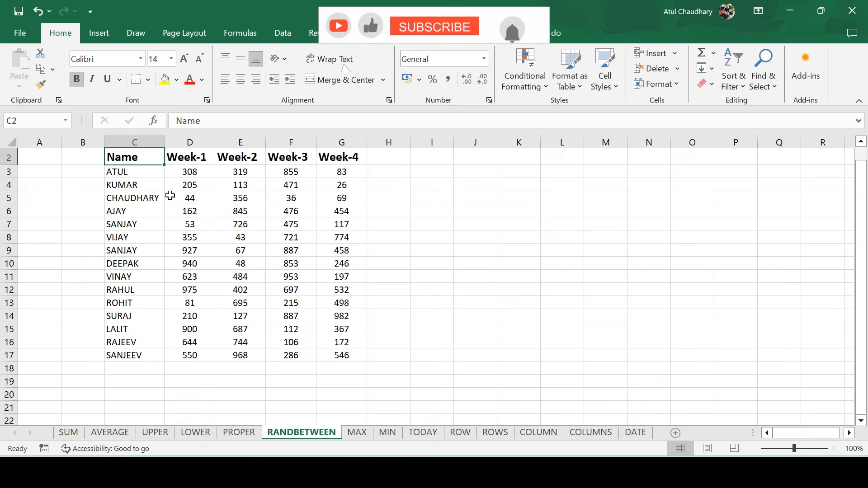
{"action": "left_click", "coordinate": [183, 171]}
{"action": "key", "text": "ctrl+shift+Down"}
{"action": "key", "text": "ctrl+shift+Right"}
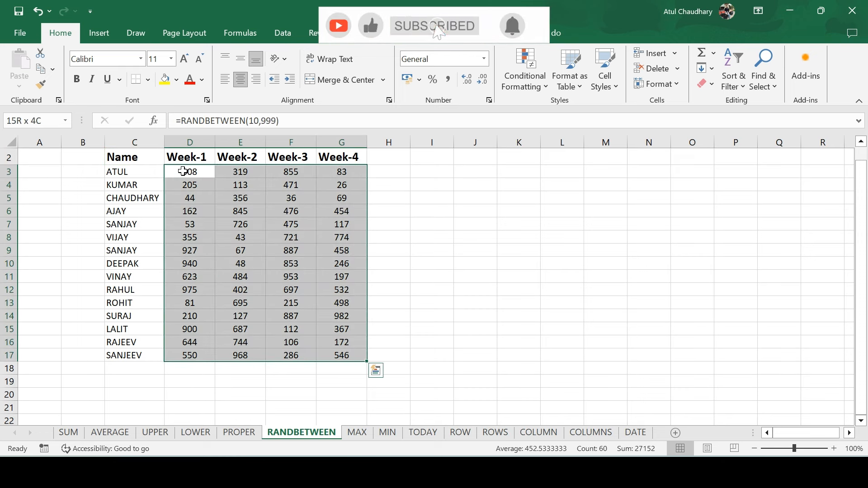
{"action": "key", "text": "ctrl+c"}
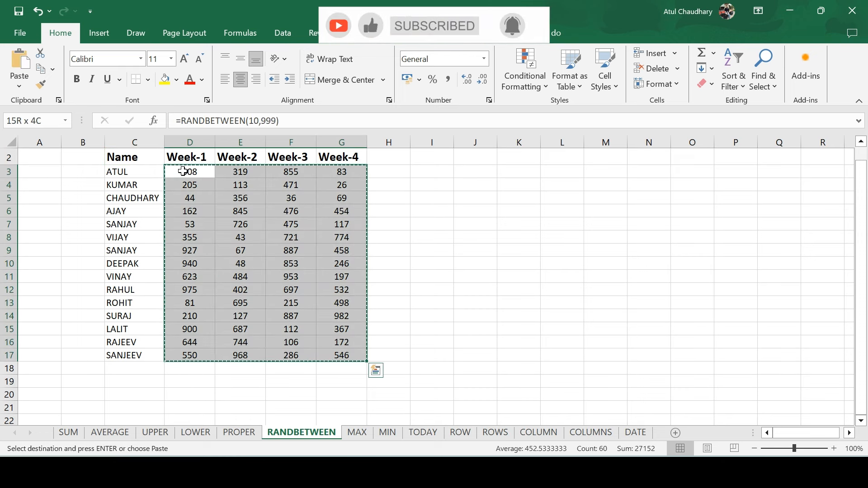
{"action": "key", "text": "alt"}
{"action": "key", "text": "e"}
{"action": "key", "text": "s"}
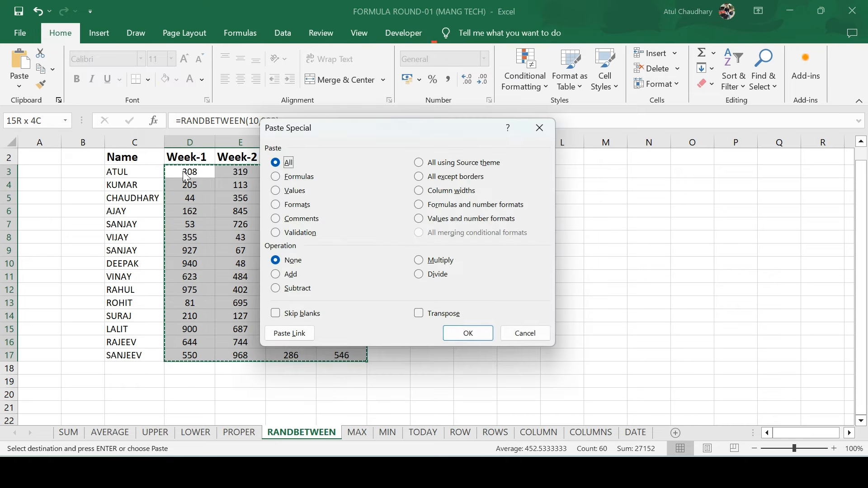
{"action": "left_click", "coordinate": [276, 191]}
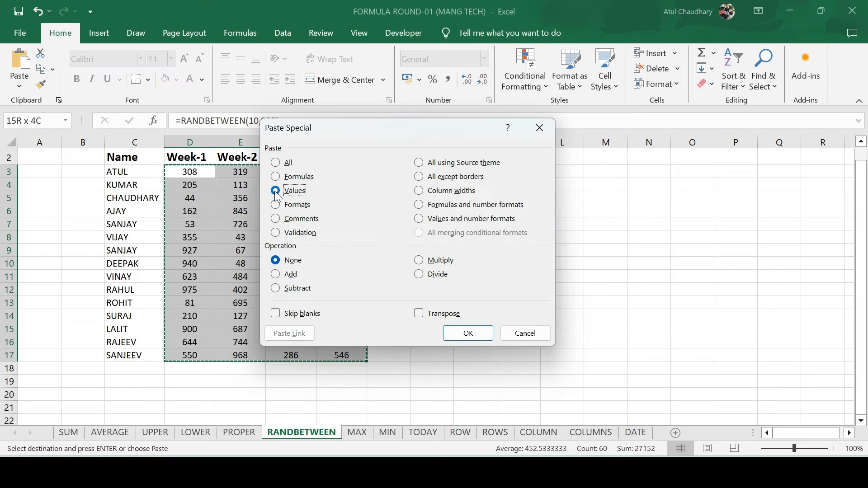
{"action": "left_click", "coordinate": [478, 333]}
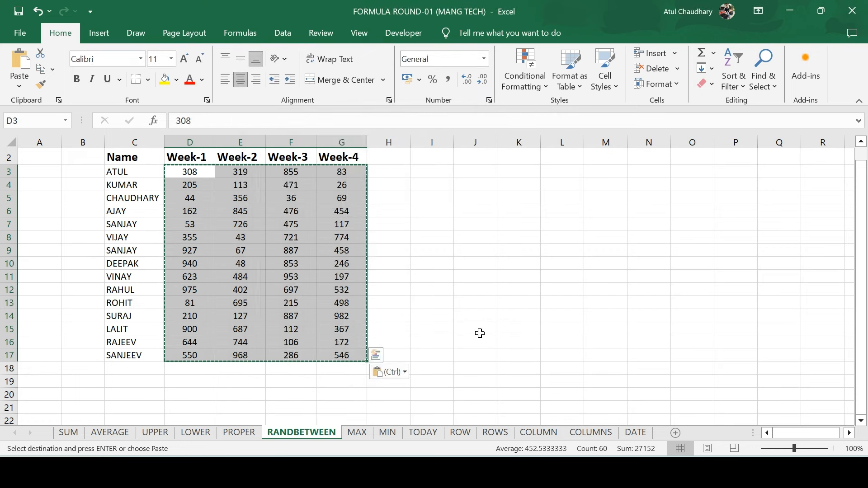
- End the copy mode and check whether the Week-1 and Week-2 cells contain formulas or fixed numbers
{"action": "key", "text": "Down"}
{"action": "key", "text": "Up"}
{"action": "key", "text": "Right"}
{"action": "key", "text": "Down"}
{"action": "key", "text": "Down"}
{"action": "key", "text": "Up"}
{"action": "key", "text": "Up"}
{"action": "key", "text": "Left"}
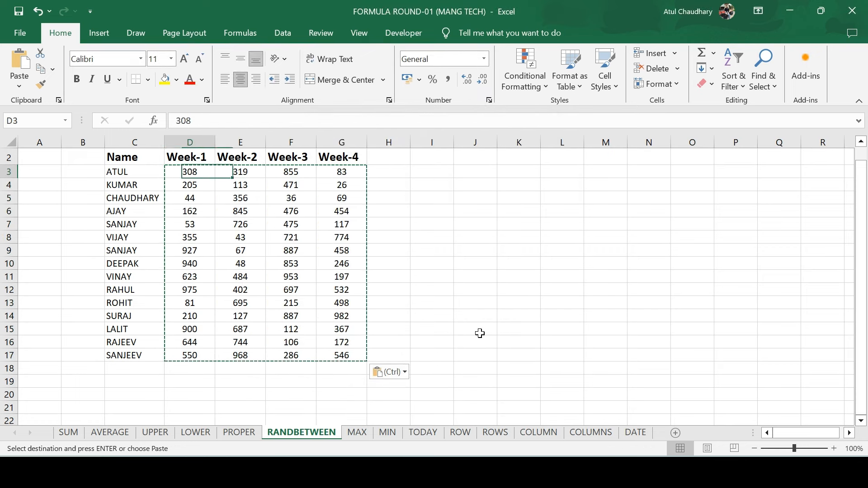
{"action": "key", "text": "Escape"}
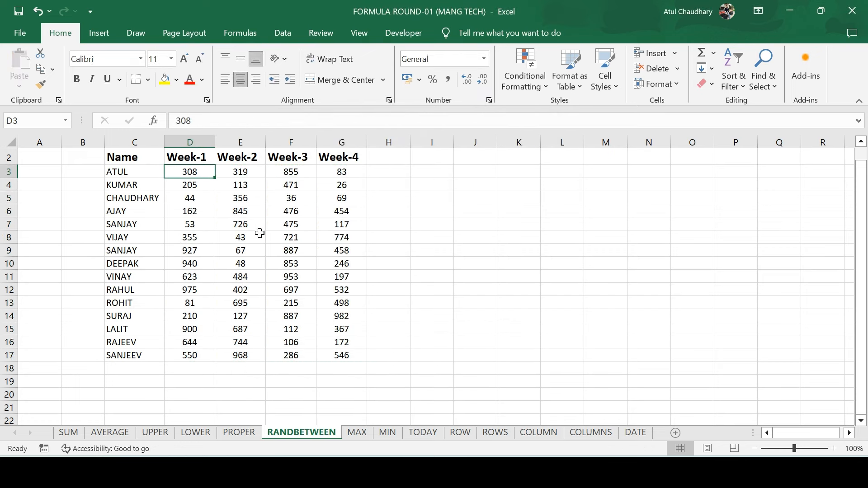
{"action": "double_click", "coordinate": [206, 185]}
{"action": "key", "text": "Return"}
{"action": "key", "text": "Return"}
{"action": "key", "text": "Return"}
{"action": "key", "text": "Return"}
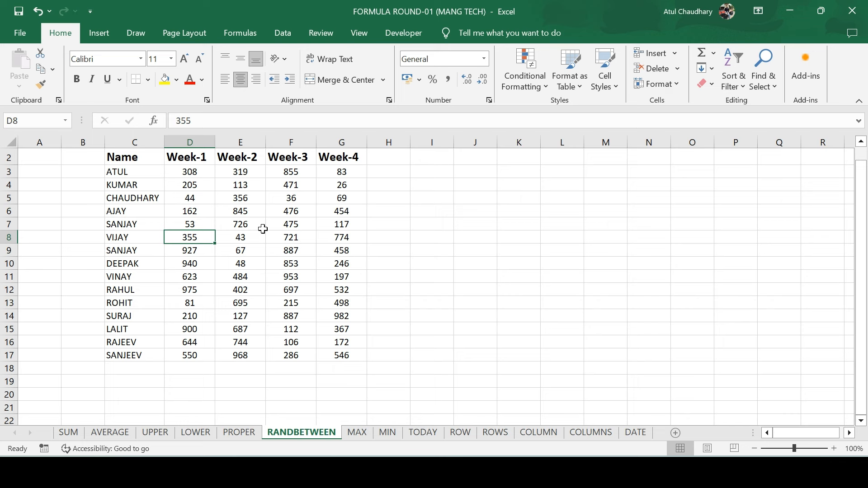
{"action": "left_click", "coordinate": [244, 207]}
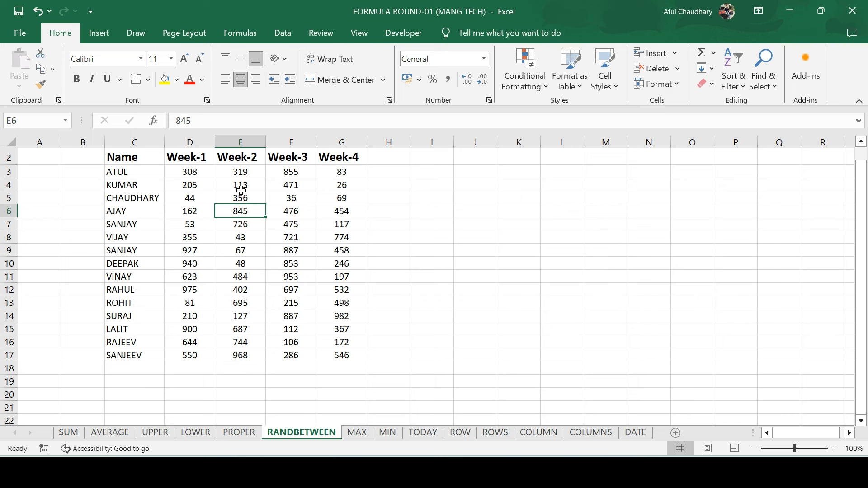
- Clear all the weekly numbers in D3:G17 on the RANDBETWEEN sheet
{"action": "left_click", "coordinate": [195, 173]}
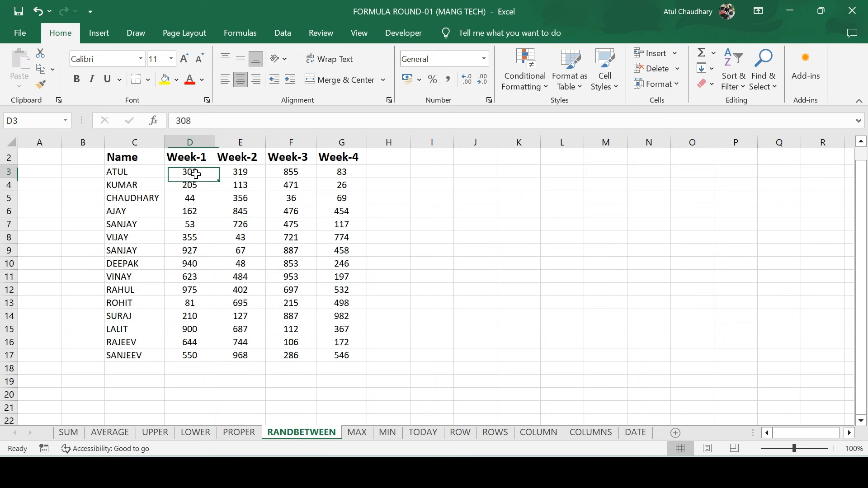
{"action": "key", "text": "ctrl+shift+End"}
{"action": "key", "text": "Delete"}
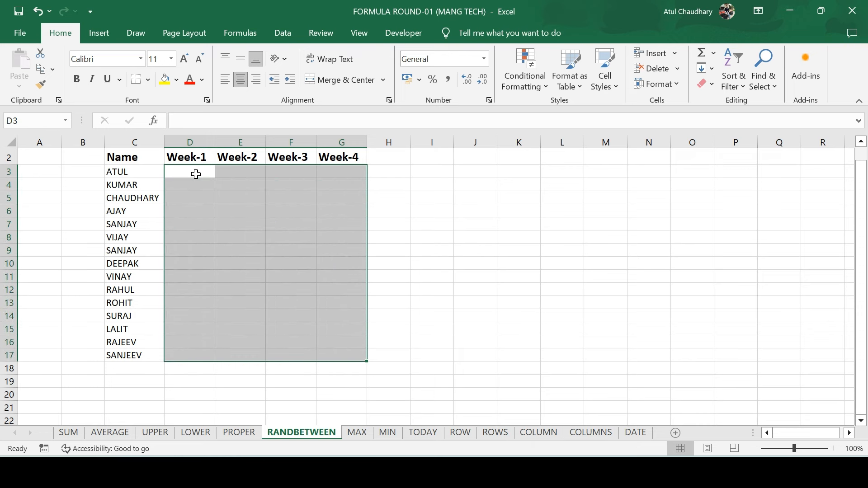
{"action": "left_click", "coordinate": [196, 174]}
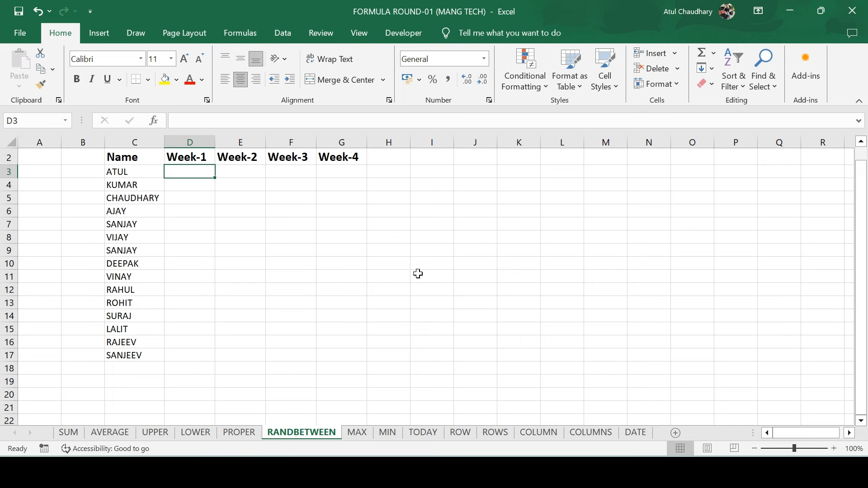
- On the MAX sheet, select the Week-1 to Week-4 numbers in E3:H16
{"action": "left_click", "coordinate": [356, 433]}
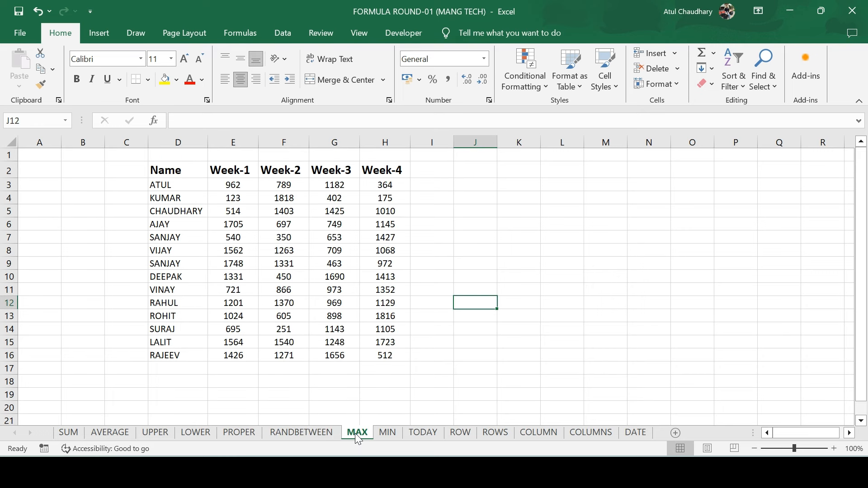
{"action": "left_click", "coordinate": [240, 185]}
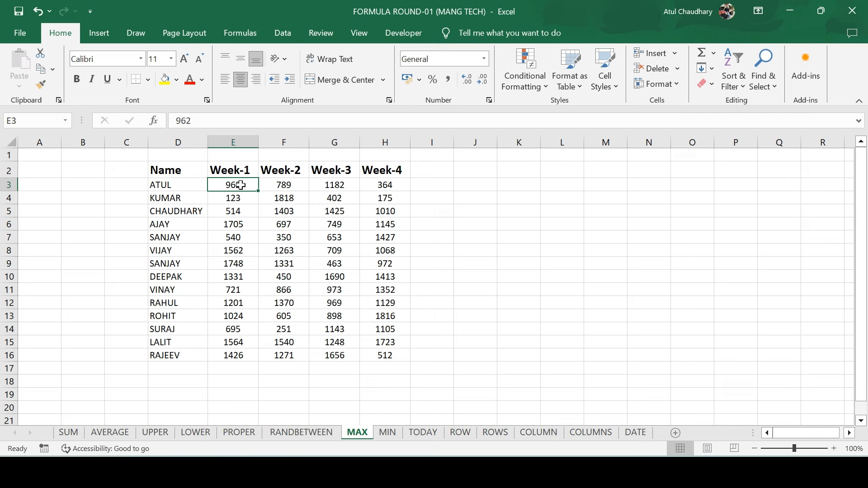
{"action": "key", "text": "Up"}
{"action": "key", "text": "Down"}
{"action": "key", "text": "ctrl+shift+Down"}
{"action": "key", "text": "ctrl+shift+Right"}
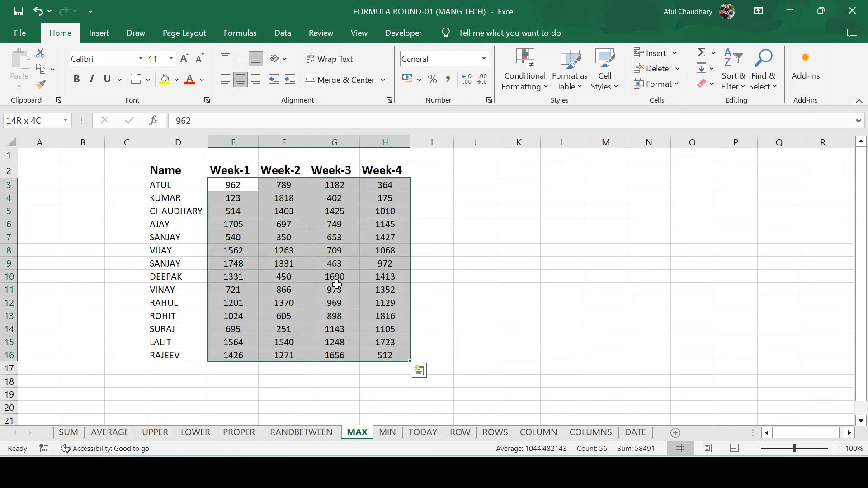
{"action": "left_click", "coordinate": [289, 235]}
{"action": "left_click", "coordinate": [245, 183]}
{"action": "key", "text": "ctrl+shift+Down"}
{"action": "key", "text": "Right"}
{"action": "key", "text": "Right"}
{"action": "key", "text": "Up"}
{"action": "key", "text": "Left"}
{"action": "key", "text": "Left"}
{"action": "key", "text": "Down"}
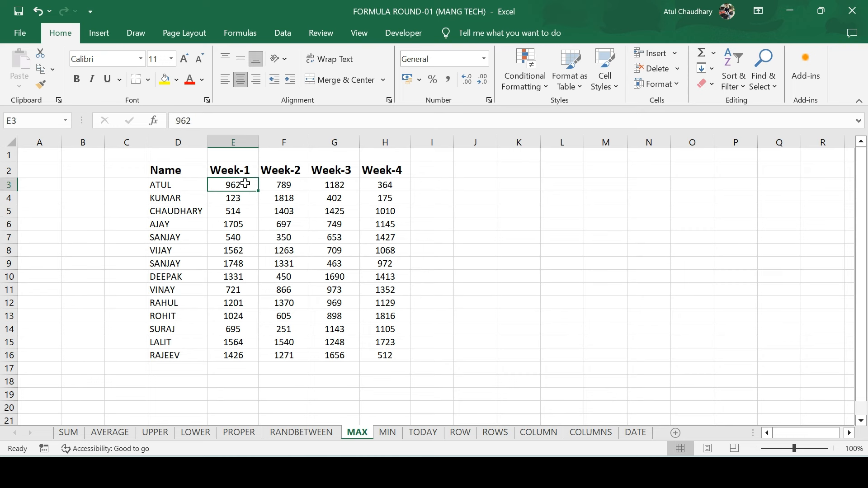
- Enter a MAX formula in J3 that covers all the weekly numbers in E3:H16
{"action": "key", "text": "Right"}
{"action": "key", "text": "Right"}
{"action": "key", "text": "Right"}
{"action": "key", "text": "Right"}
{"action": "key", "text": "Right"}
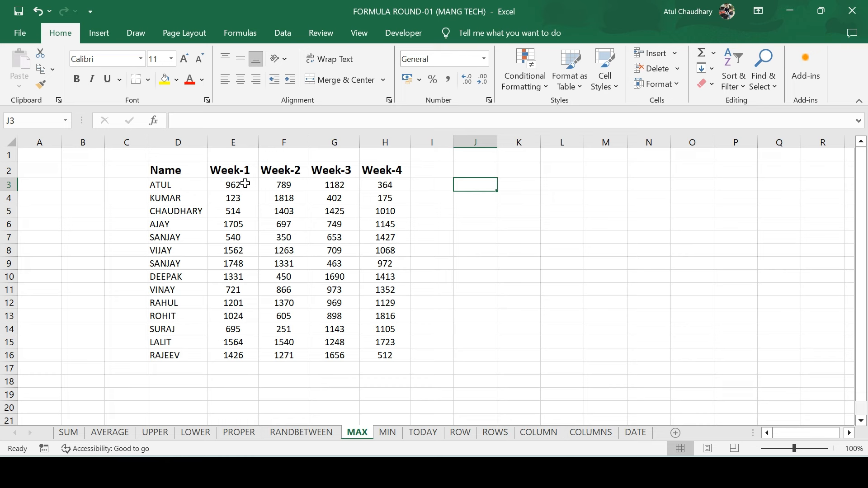
{"action": "type", "text": "="}
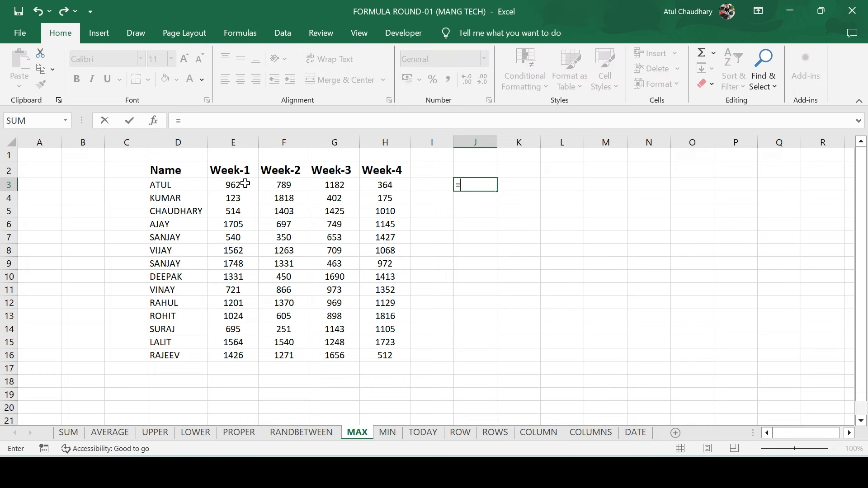
{"action": "type", "text": "ma"}
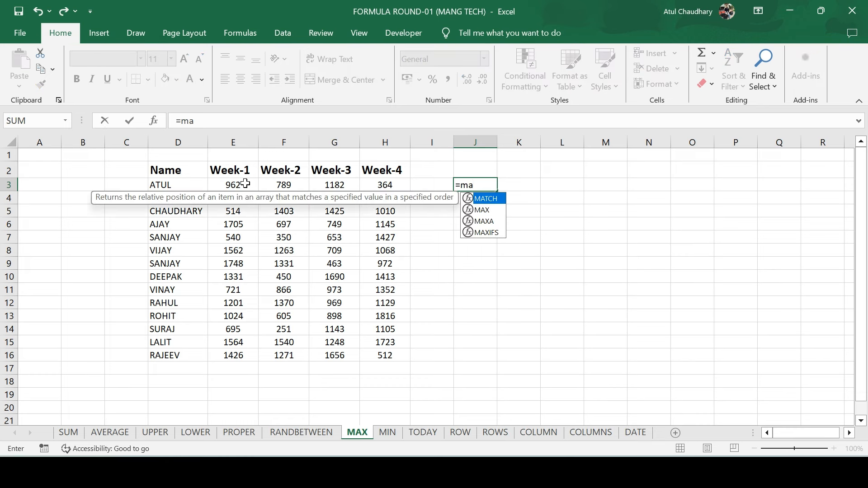
{"action": "key", "text": "Down"}
{"action": "key", "text": "Tab"}
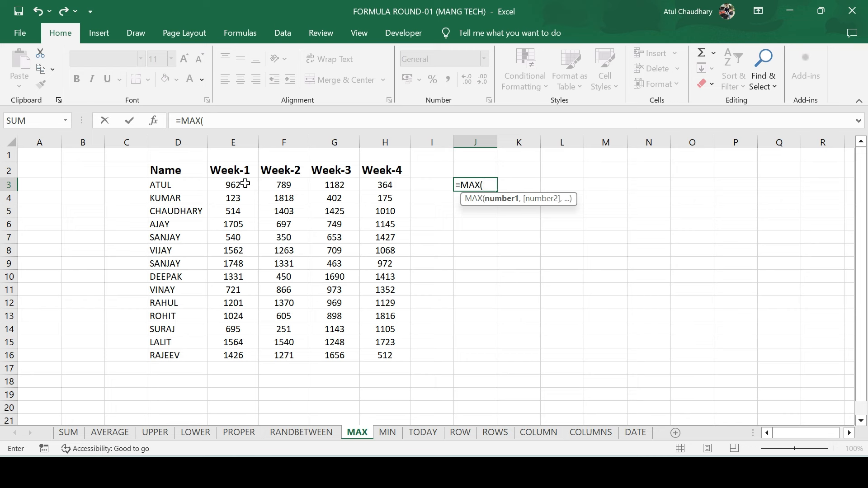
{"action": "key", "text": "Left"}
{"action": "key", "text": "Left"}
{"action": "key", "text": "Left"}
{"action": "key", "text": "Left"}
{"action": "key", "text": "Left"}
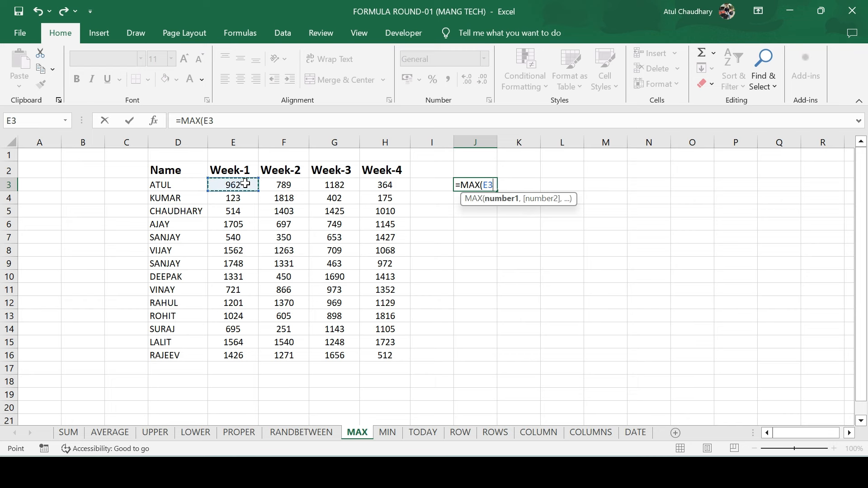
{"action": "key", "text": "shift+Right"}
{"action": "key", "text": "shift+Right"}
{"action": "key", "text": "shift+Right"}
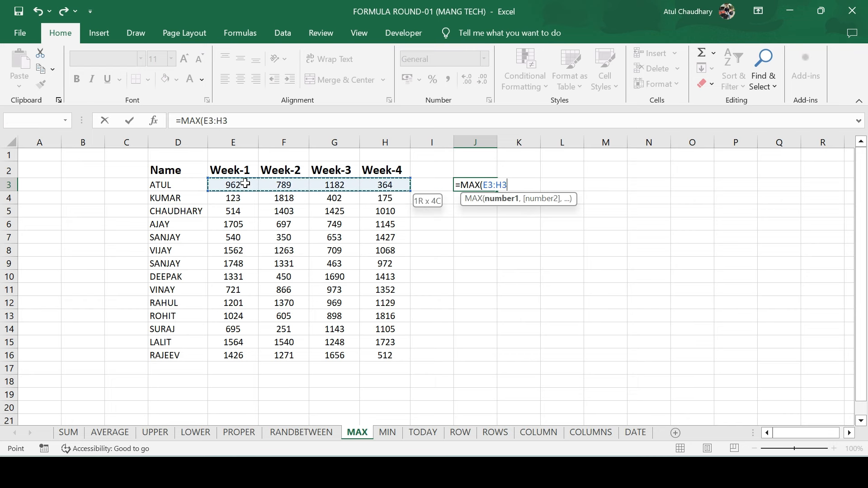
{"action": "key", "text": "ctrl+shift+Down"}
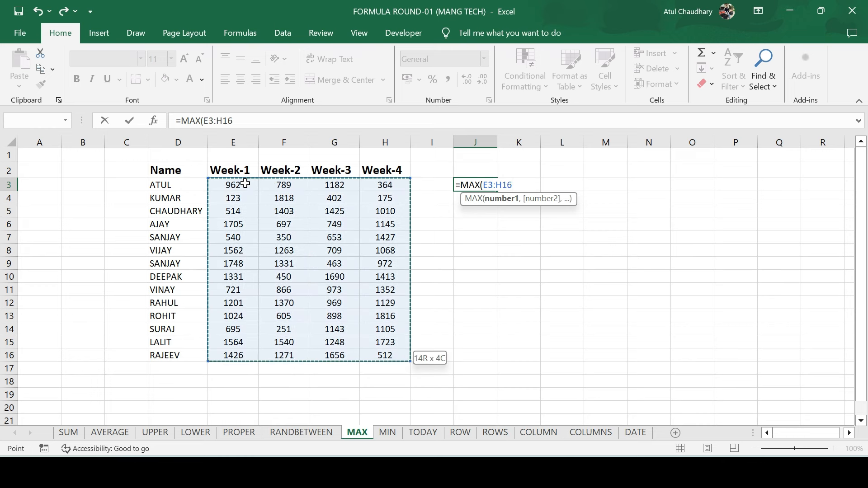
{"action": "key", "text": "shift+Up"}
{"action": "key", "text": "shift+Up"}
{"action": "key", "text": "shift+Up"}
{"action": "key", "text": "shift+Up"}
{"action": "key", "text": "shift+Up"}
{"action": "key", "text": "shift+Up"}
{"action": "key", "text": "shift+Up"}
{"action": "key", "text": "shift+Up"}
{"action": "key", "text": "shift+Up"}
{"action": "key", "text": "shift+Up"}
{"action": "key", "text": "shift+Down"}
{"action": "key", "text": "shift+Down"}
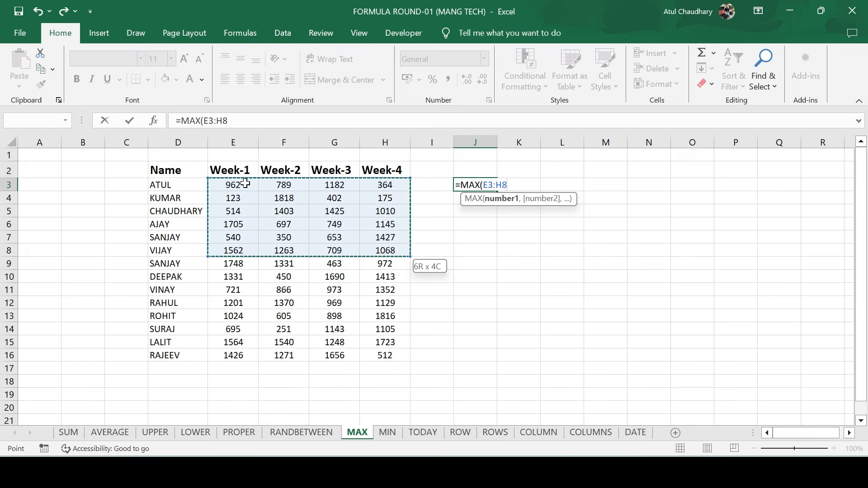
{"action": "key", "text": "shift+Down"}
{"action": "key", "text": "shift+Down"}
{"action": "key", "text": "shift+Down"}
{"action": "key", "text": "shift+Down"}
{"action": "key", "text": "shift+Down"}
{"action": "key", "text": "shift+Down"}
{"action": "key", "text": "shift+Down"}
{"action": "key", "text": "shift+Down"}
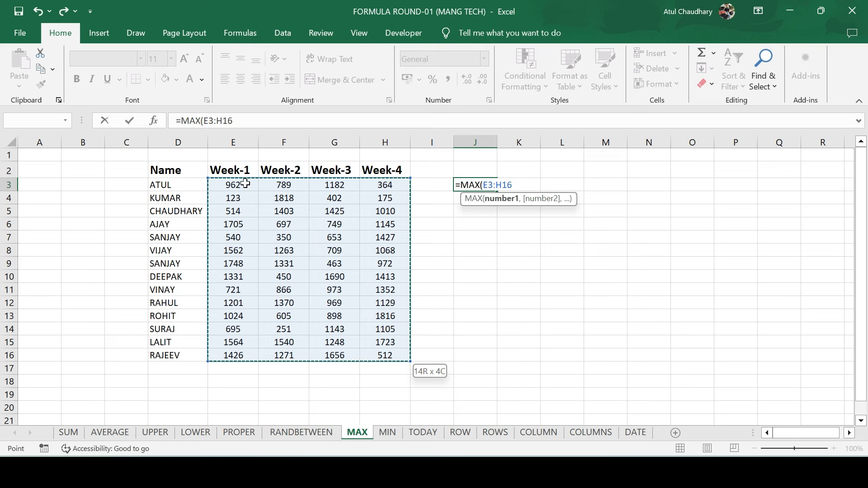
{"action": "key", "text": "Return"}
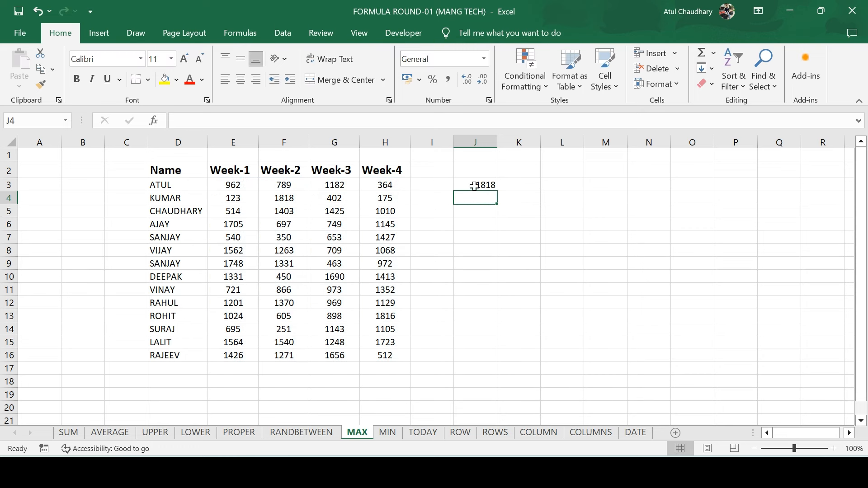
- Check the Week-2 number in F4 against the MAX result, and change the Week-3 number in G10 to 5000
{"action": "left_click", "coordinate": [287, 199]}
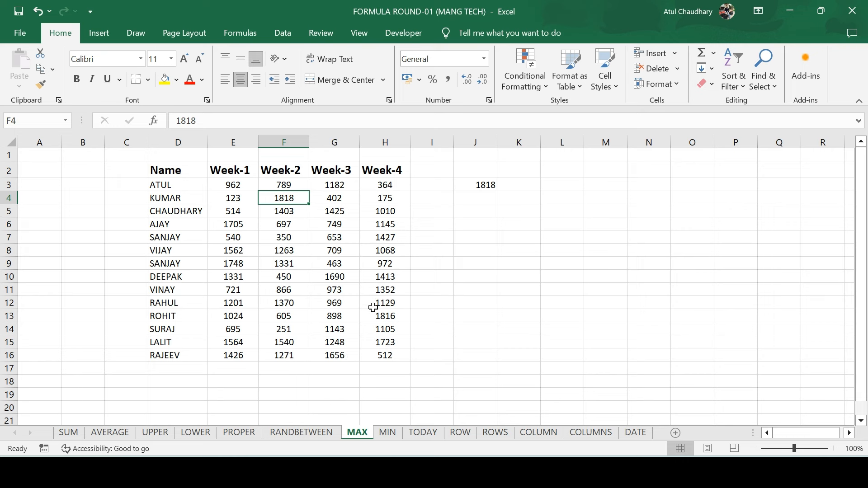
{"action": "left_click", "coordinate": [340, 274]}
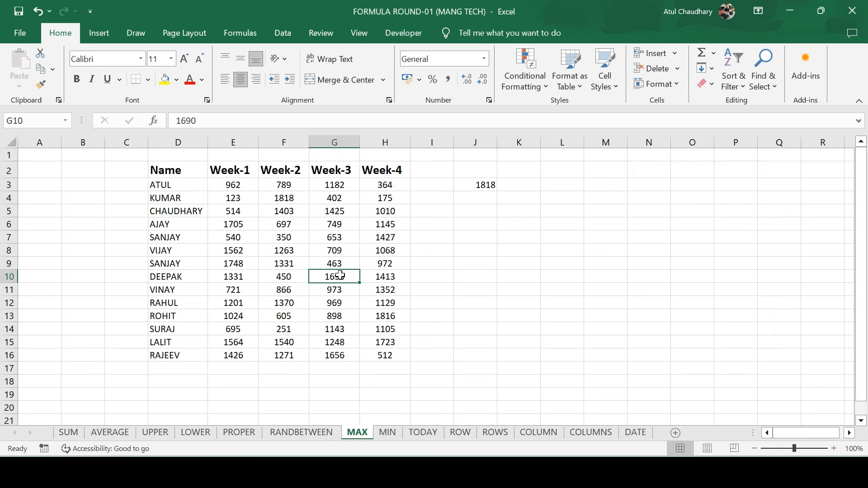
{"action": "type", "text": "5000"}
{"action": "key", "text": "Return"}
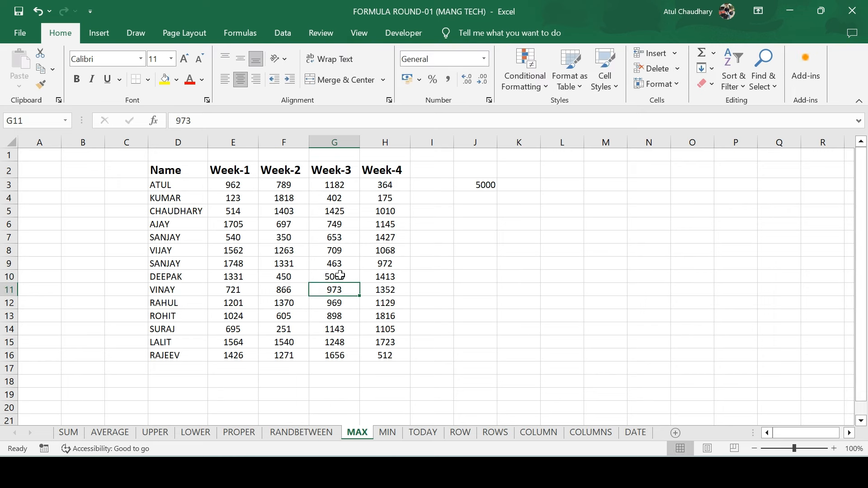
- Fill the MAX formula cell J3 with yellow
{"action": "left_click", "coordinate": [471, 185]}
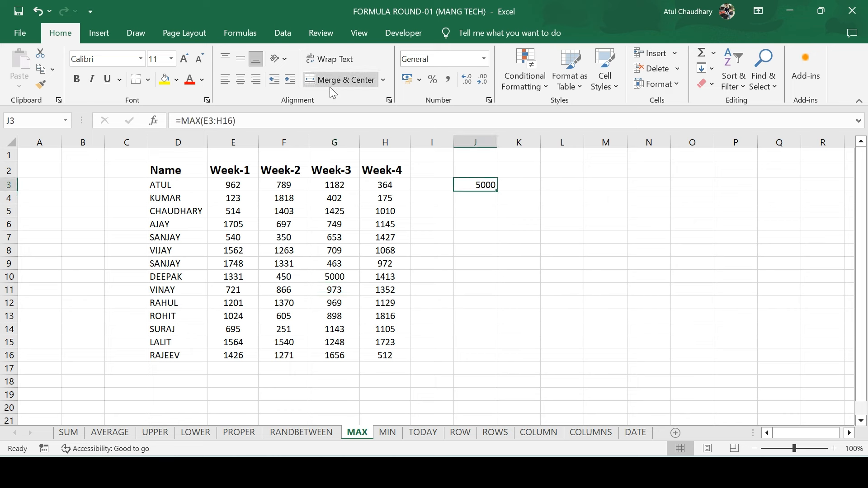
{"action": "left_click", "coordinate": [165, 80]}
{"action": "left_click", "coordinate": [486, 221]}
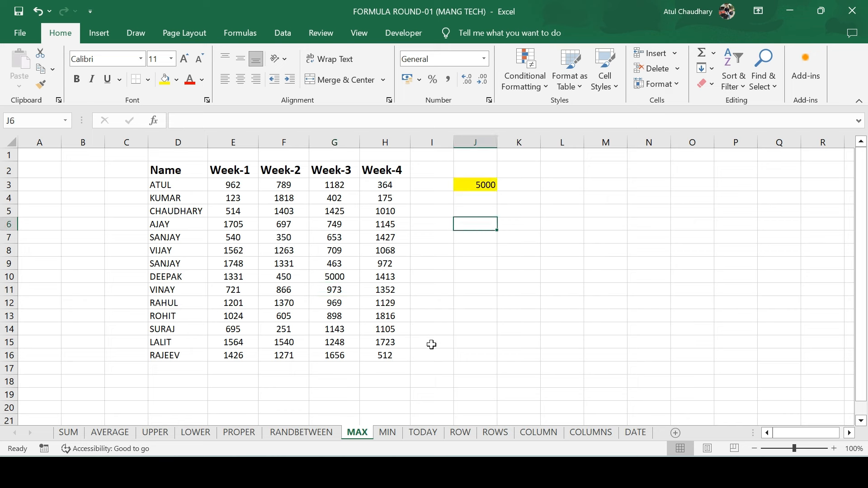
- On the MIN sheet, enter a MIN formula in J3 that covers the weekly numbers in E3:H16
{"action": "left_click", "coordinate": [384, 433]}
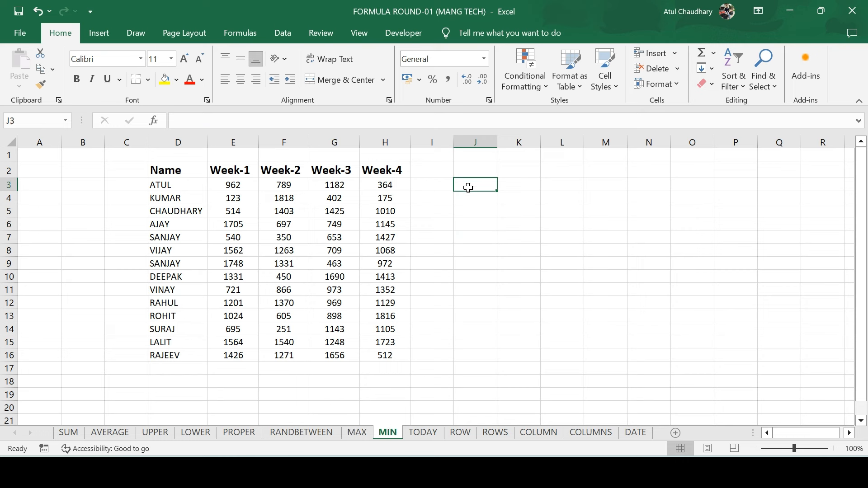
{"action": "type", "text": "=mn"}
{"action": "key", "text": "BackSpace"}
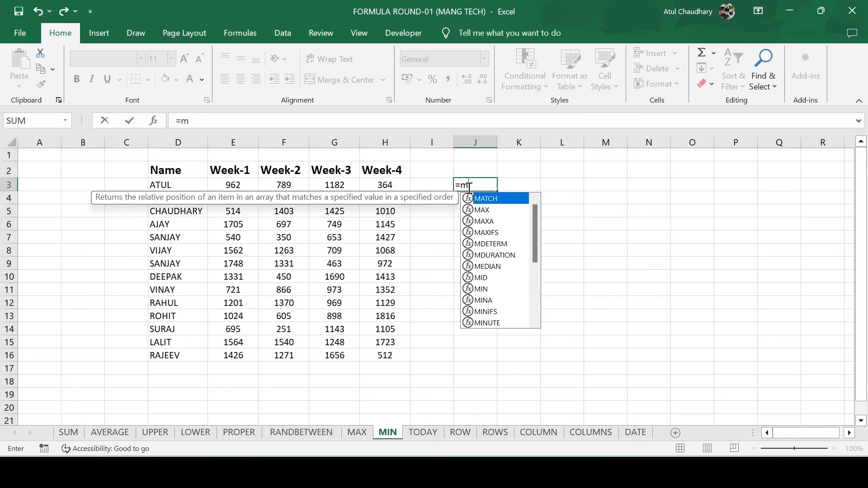
{"action": "type", "text": "in"}
{"action": "key", "text": "Tab"}
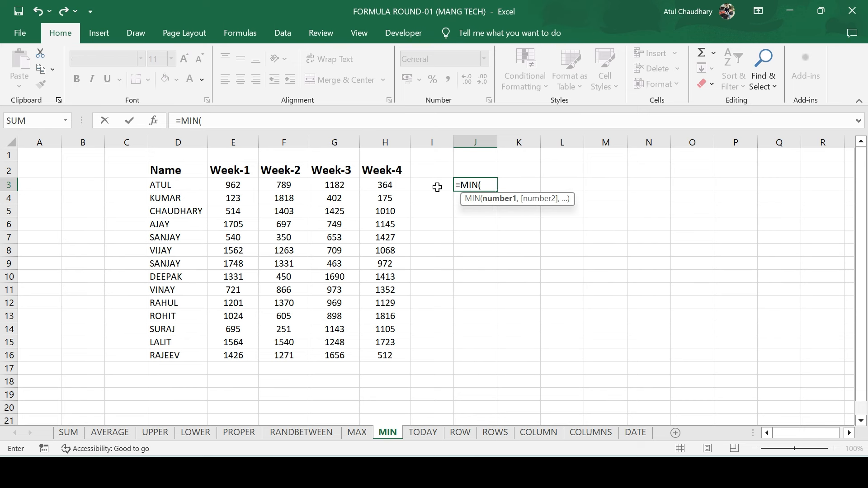
{"action": "left_click_drag", "start_coordinate": [238, 186], "coordinate": [242, 193]}
{"action": "key", "text": "ctrl+shift+Down"}
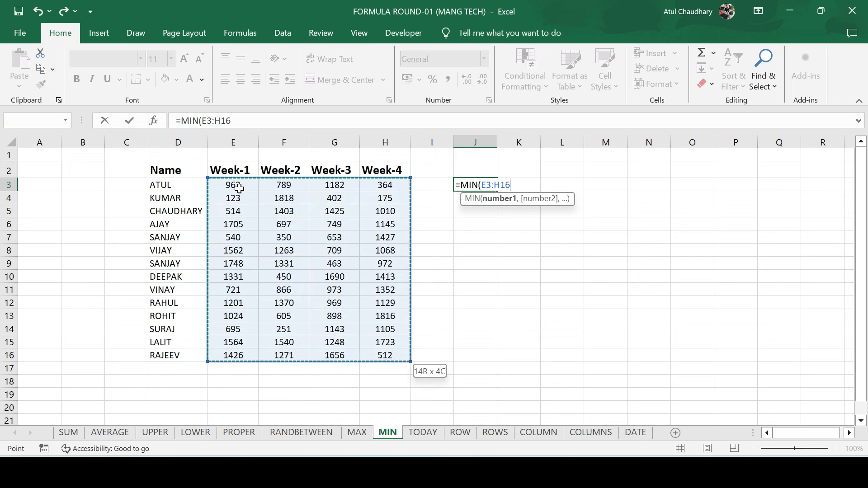
{"action": "key", "text": "Return"}
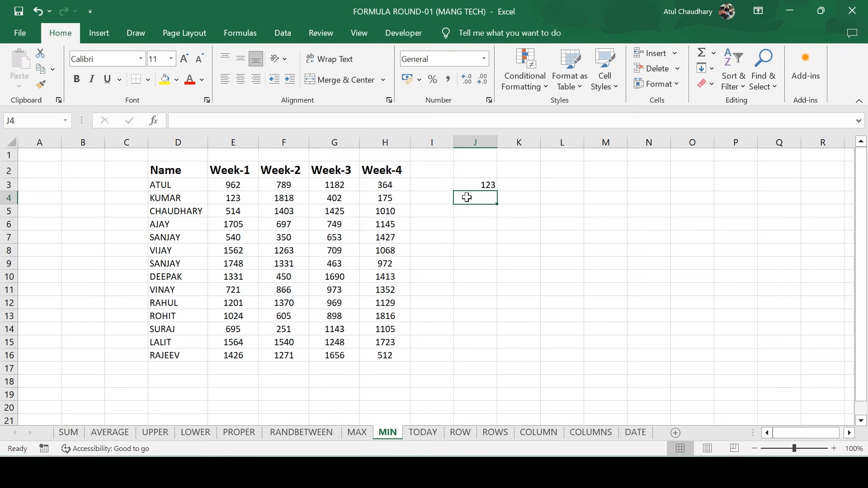
- Change the Week-2 number in F9 to 100 to test the MIN formula
{"action": "left_click", "coordinate": [281, 264]}
{"action": "type", "text": "100"}
{"action": "key", "text": "Return"}
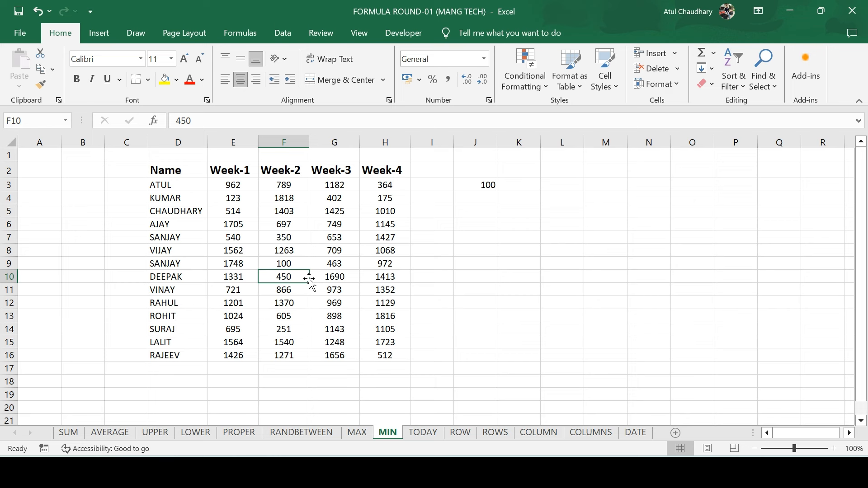
- On the TODAY sheet, enter =TODAY() in F5 and format the date with a short month name, as in 05-Jun-24
{"action": "left_click", "coordinate": [422, 434]}
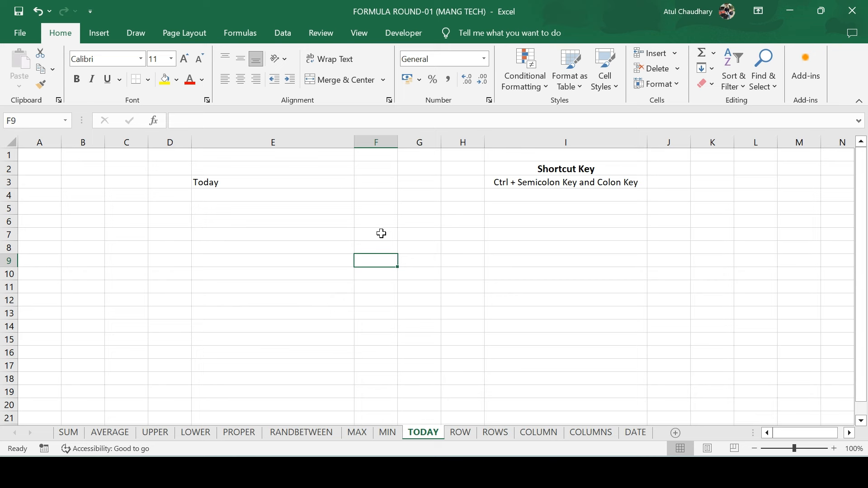
{"action": "left_click", "coordinate": [391, 210]}
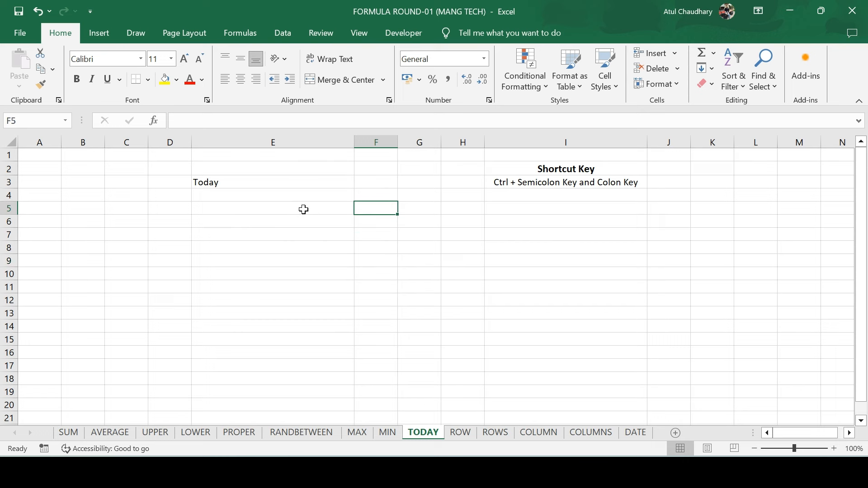
{"action": "type", "text": "="}
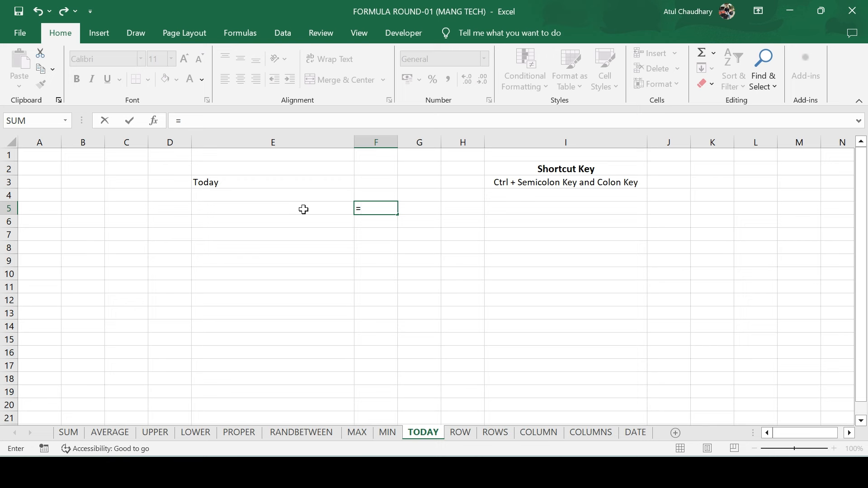
{"action": "type", "text": "to"}
{"action": "key", "text": "Tab"}
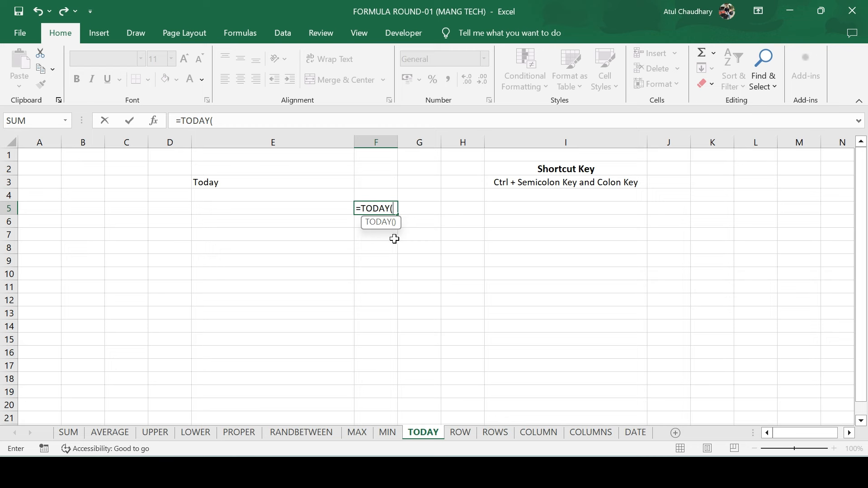
{"action": "type", "text": ")"}
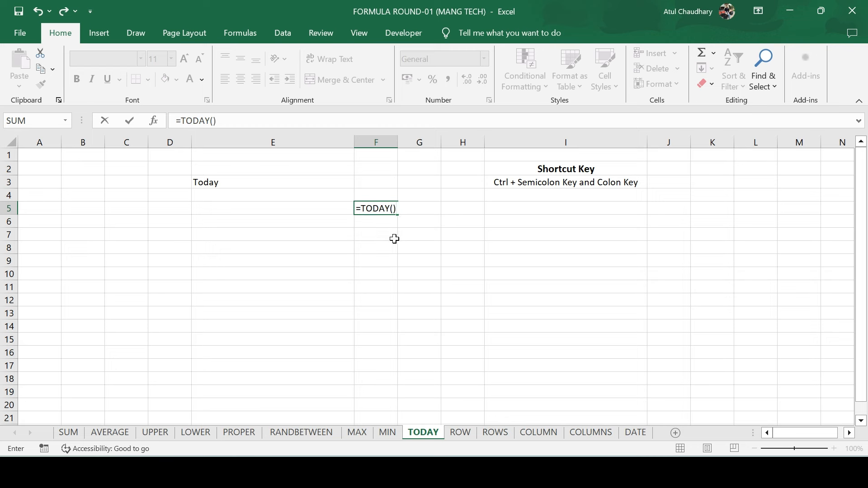
{"action": "key", "text": "Return"}
{"action": "key", "text": "Up"}
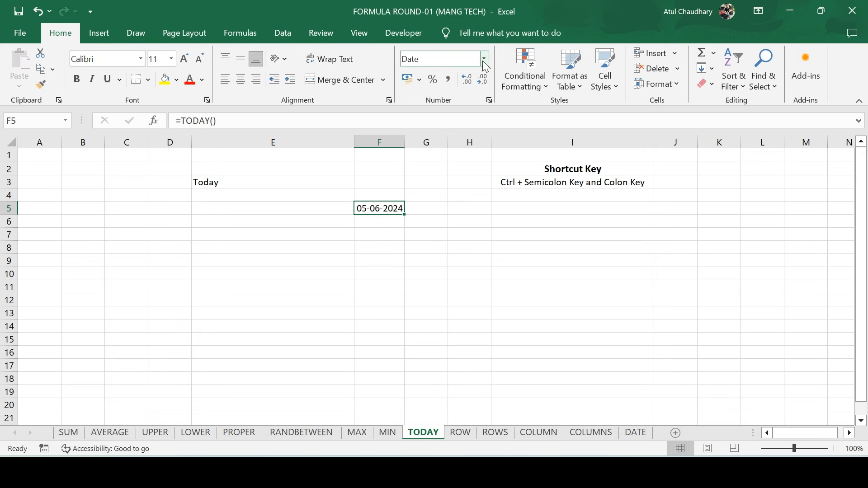
{"action": "key", "text": "ctrl+shift+3"}
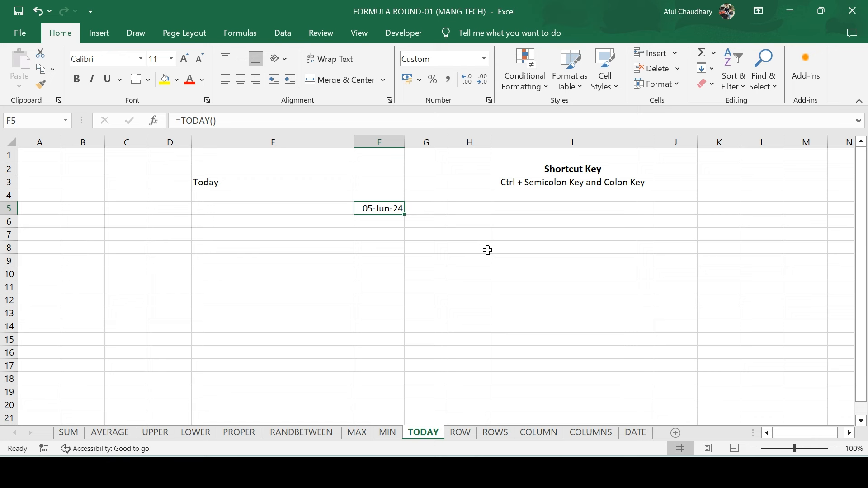
- Insert the current date, 05-06-2024, as a fixed value in F7
{"action": "left_click", "coordinate": [394, 230]}
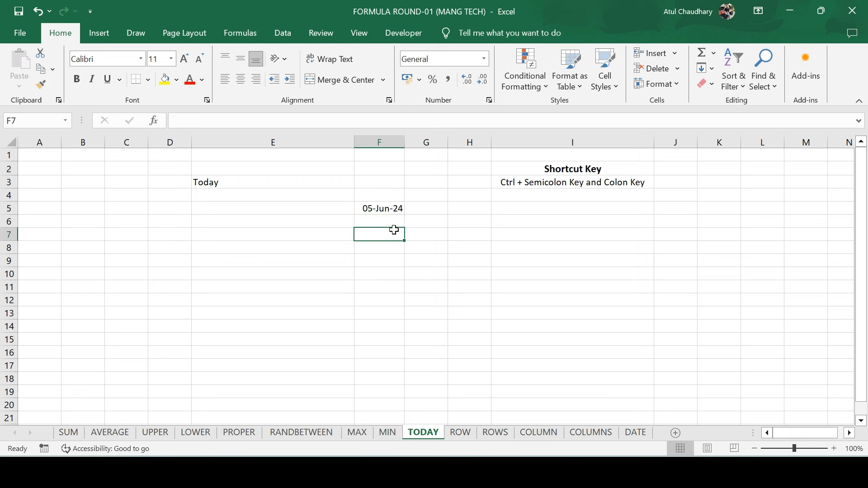
{"action": "key", "text": "ctrl+semicolon"}
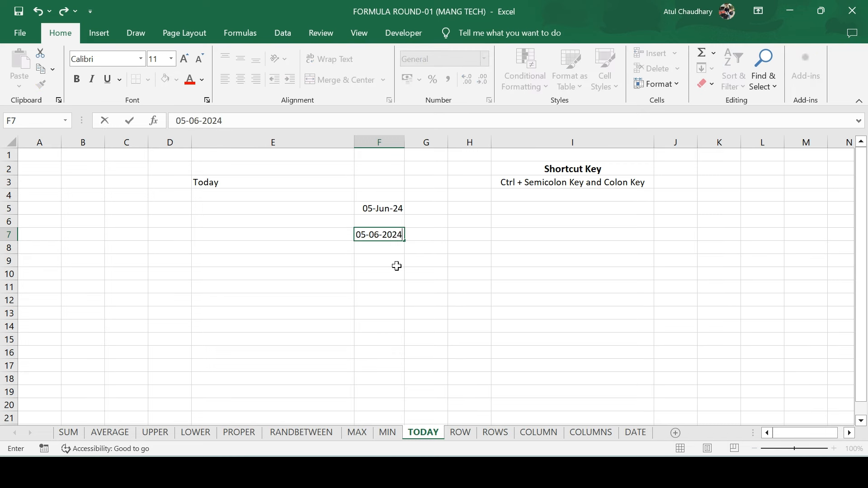
{"action": "key", "text": "Return"}
{"action": "key", "text": "Up"}
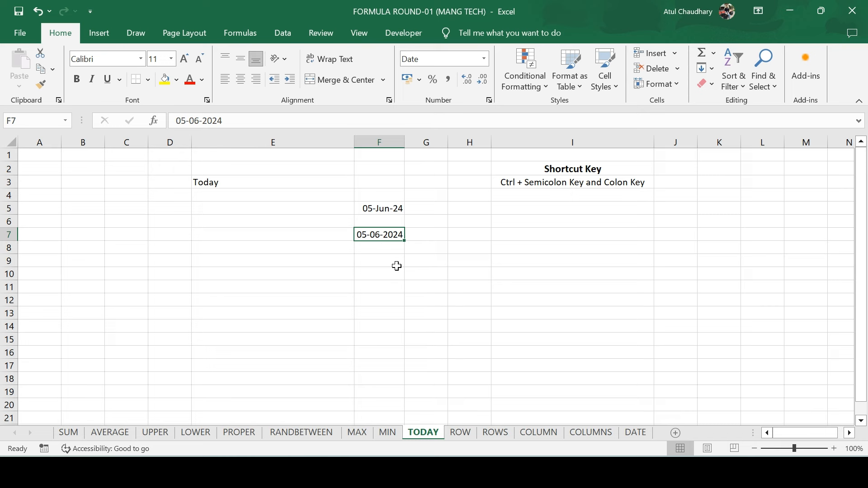
- Enter the formula =NOW() in cell F9 of the TODAY sheet
{"action": "key", "text": "Down"}
{"action": "key", "text": "Down"}
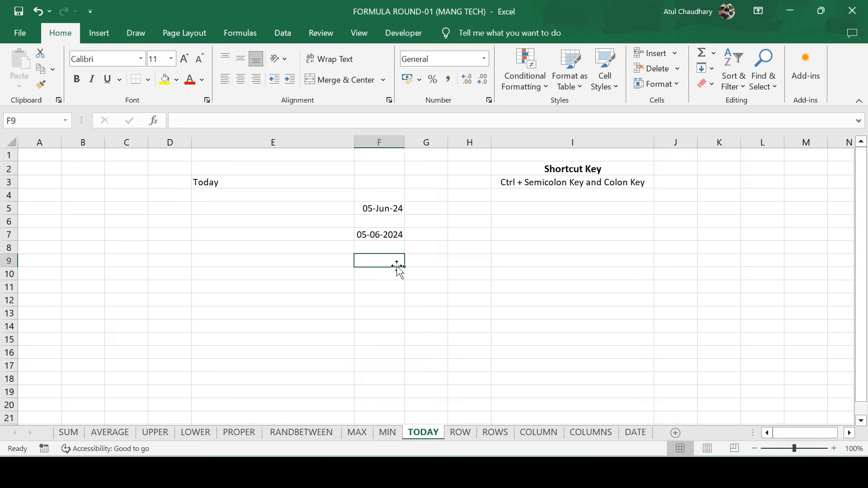
{"action": "type", "text": "=now"}
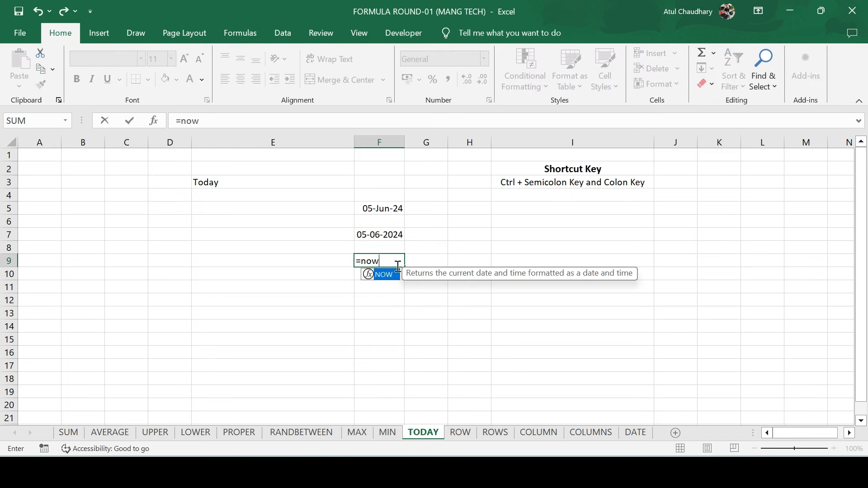
{"action": "key", "text": "Tab"}
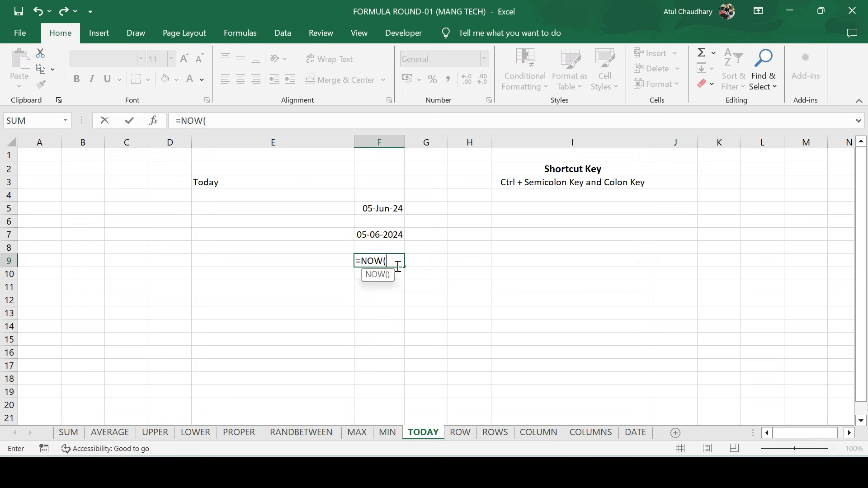
{"action": "type", "text": ")"}
{"action": "key", "text": "Return"}
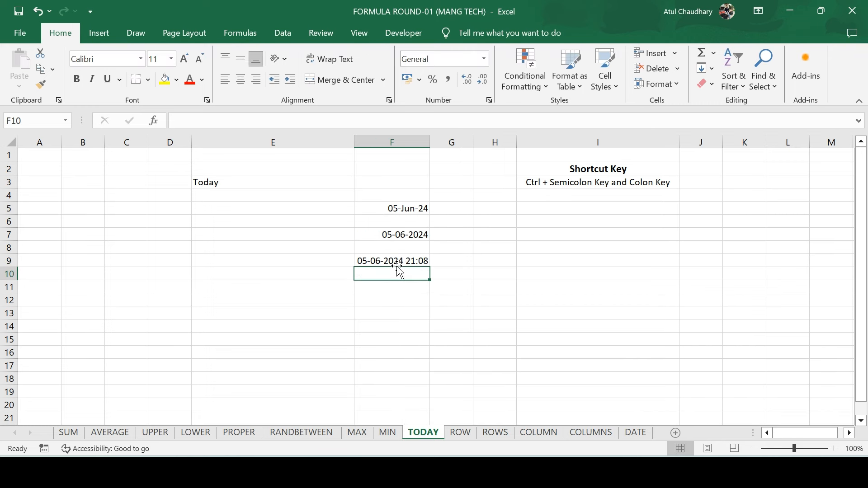
- Re-enter the NOW formula in F9 twice to refresh its date and time
{"action": "left_click", "coordinate": [404, 259]}
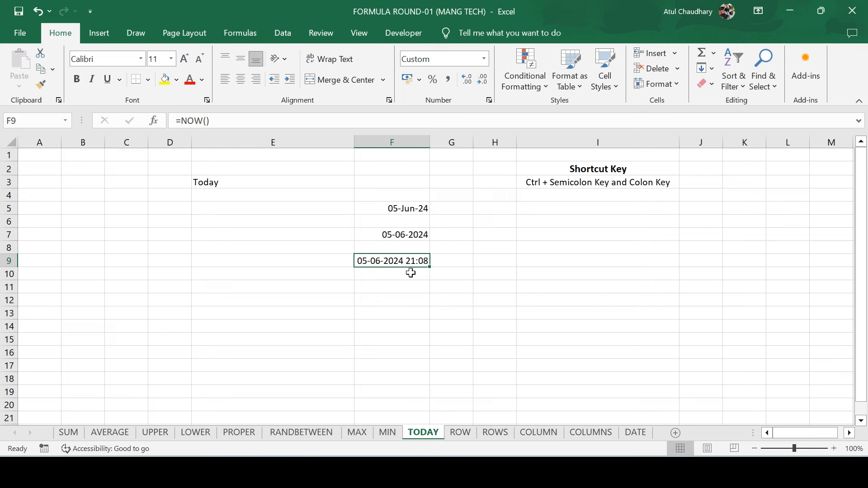
{"action": "key", "text": "F2"}
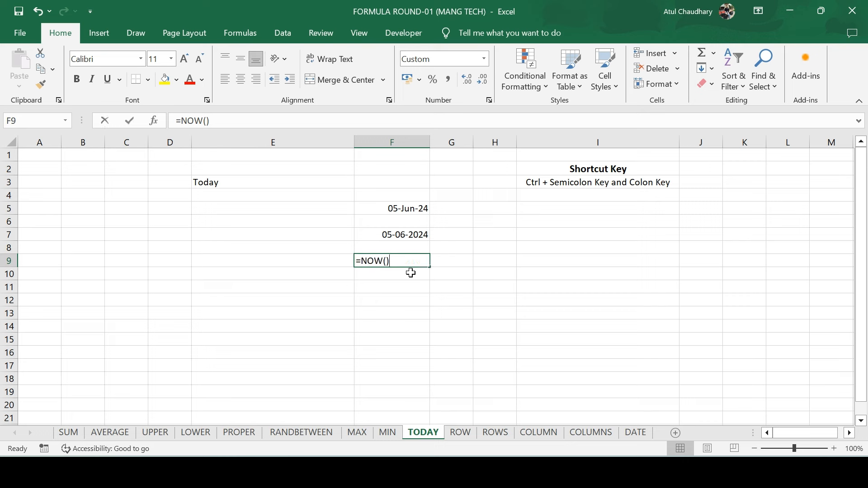
{"action": "key", "text": "Return"}
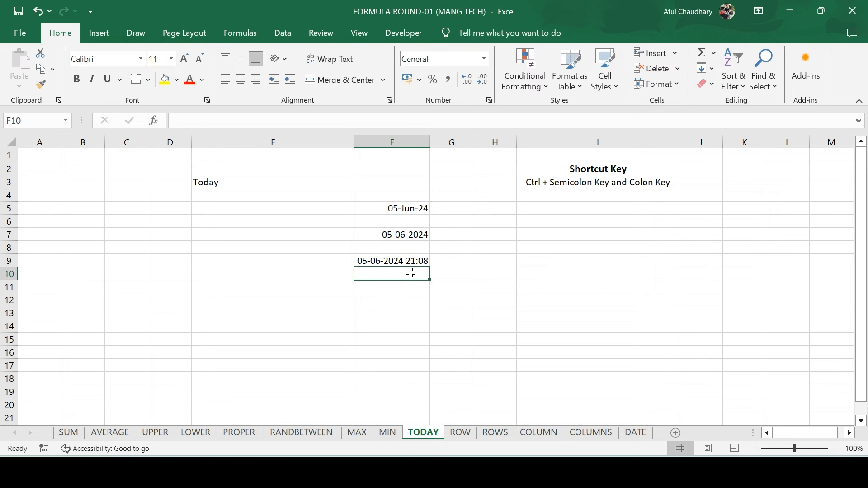
{"action": "key", "text": "Up"}
{"action": "key", "text": "F2"}
{"action": "key", "text": "Return"}
- Apply the custom number format dd-mm-yyyy hh:mm:ss to F9 so the NOW value includes seconds
{"action": "left_click", "coordinate": [421, 261]}
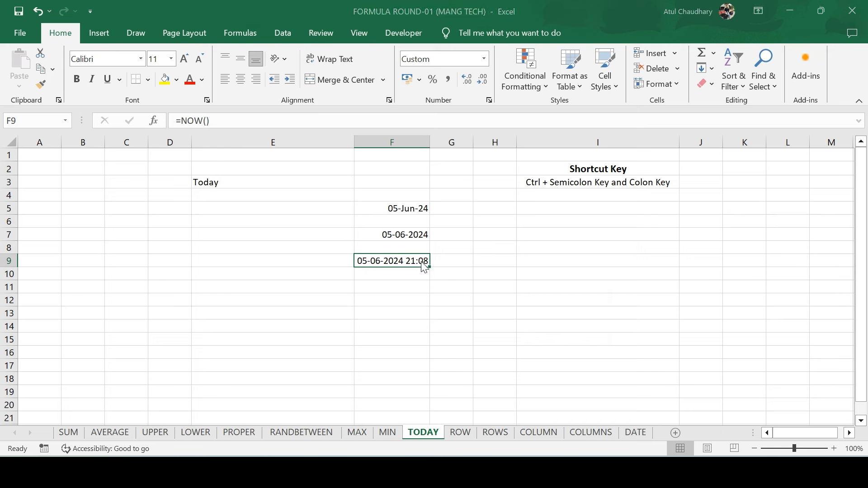
{"action": "key", "text": "ctrl+1"}
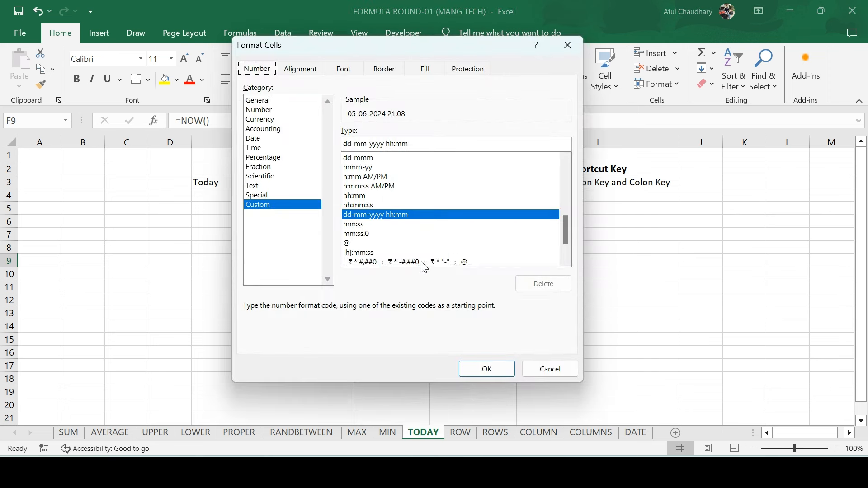
{"action": "left_click", "coordinate": [413, 144]}
{"action": "type", "text": ":ss"}
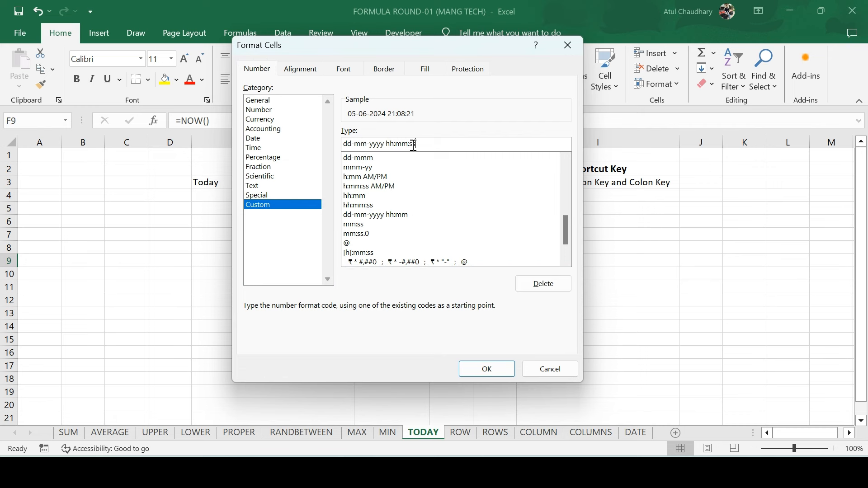
{"action": "left_click", "coordinate": [483, 372]}
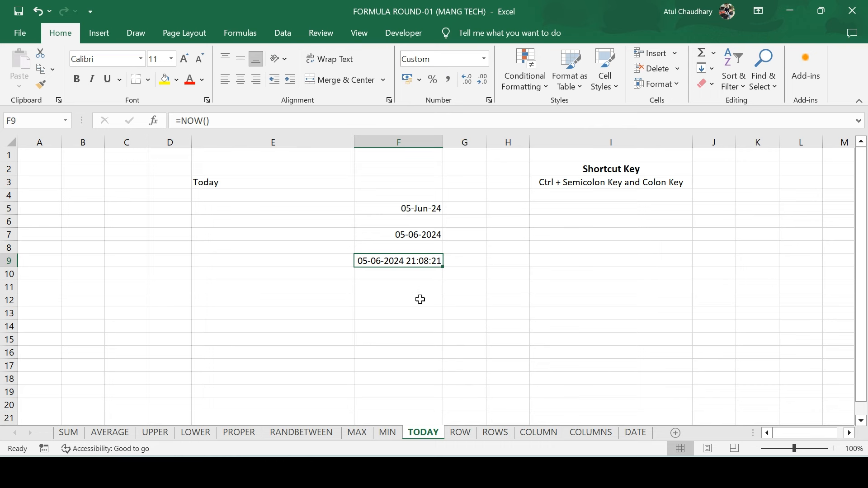
- Repeatedly re-commit F9 and the empty cells below it in column F to recalculate the NOW time
{"action": "key", "text": "F2"}
{"action": "key", "text": "Return"}
{"action": "key", "text": "F2"}
{"action": "key", "text": "Return"}
{"action": "key", "text": "F2"}
{"action": "key", "text": "Return"}
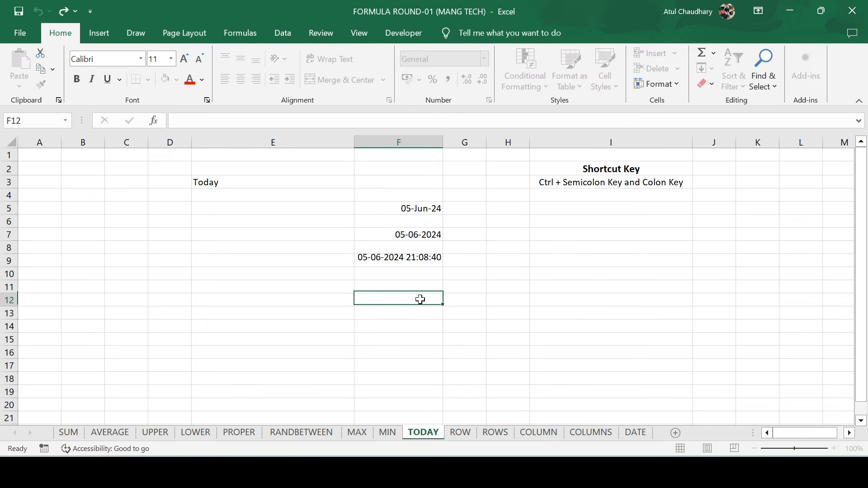
{"action": "key", "text": "F2"}
{"action": "key", "text": "Return"}
{"action": "key", "text": "F2"}
{"action": "key", "text": "Return"}
{"action": "key", "text": "F2"}
{"action": "key", "text": "Return"}
{"action": "key", "text": "F2"}
{"action": "key", "text": "Return"}
{"action": "key", "text": "F2"}
{"action": "key", "text": "Return"}
{"action": "key", "text": "F2"}
{"action": "key", "text": "Return"}
{"action": "key", "text": "F2"}
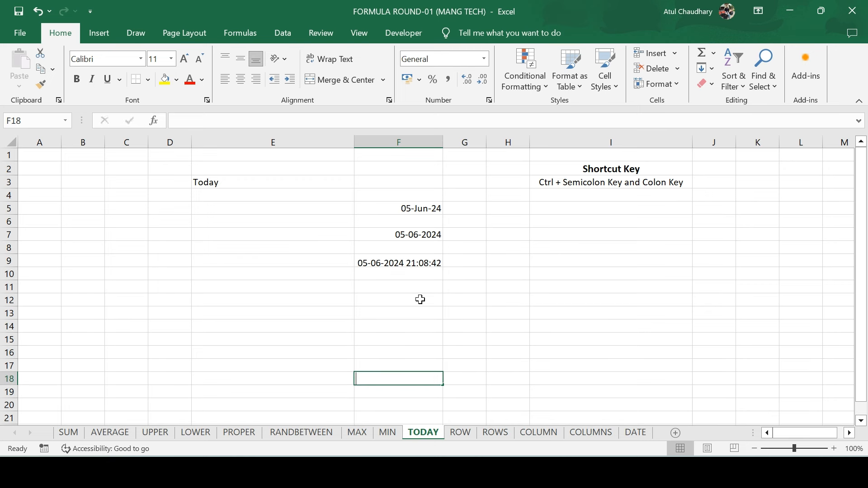
{"action": "key", "text": "Return"}
{"action": "key", "text": "F2"}
{"action": "left_click", "coordinate": [389, 265]}
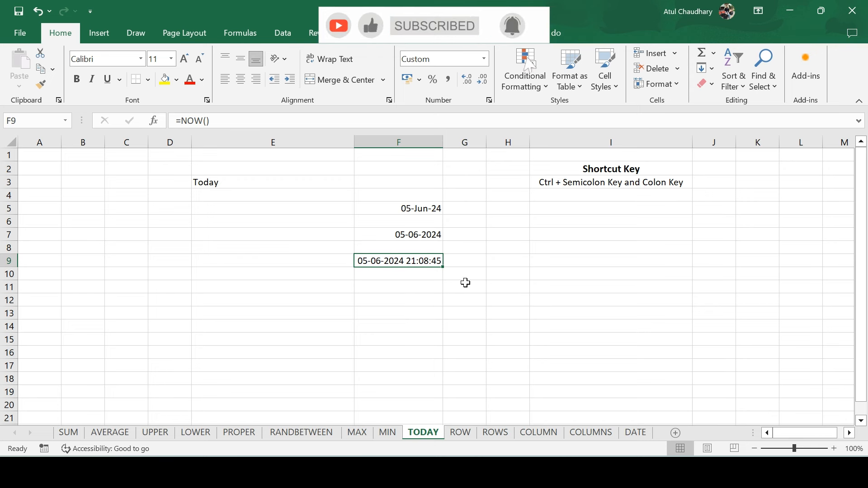
- On the ROW sheet, enter a ROW formula in F3 that references cell E3
{"action": "left_click", "coordinate": [465, 433]}
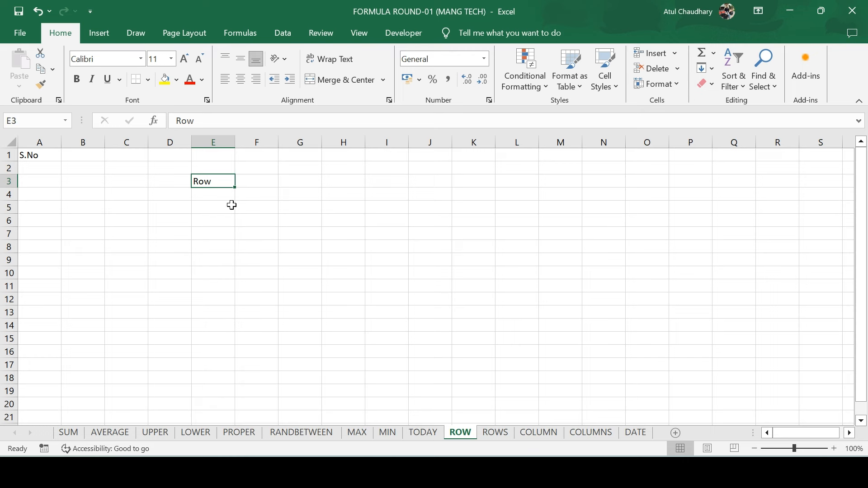
{"action": "key", "text": "Right"}
{"action": "key", "text": "Down"}
{"action": "key", "text": "Up"}
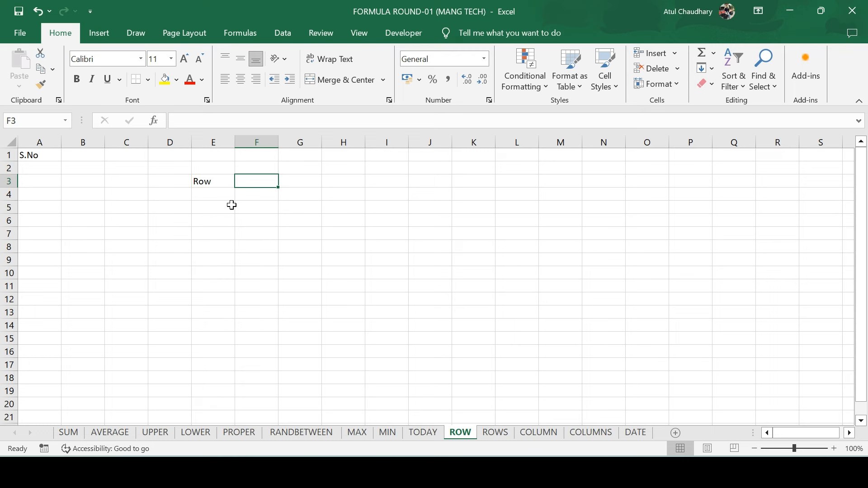
{"action": "type", "text": "=row"}
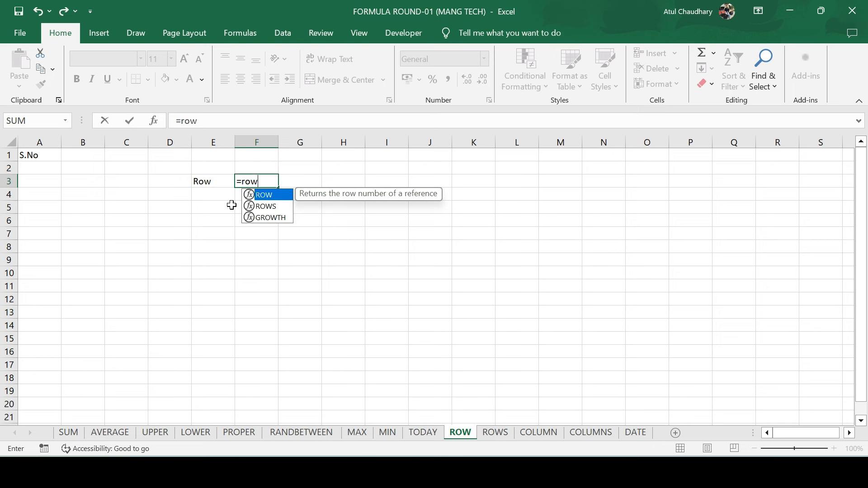
{"action": "key", "text": "Tab"}
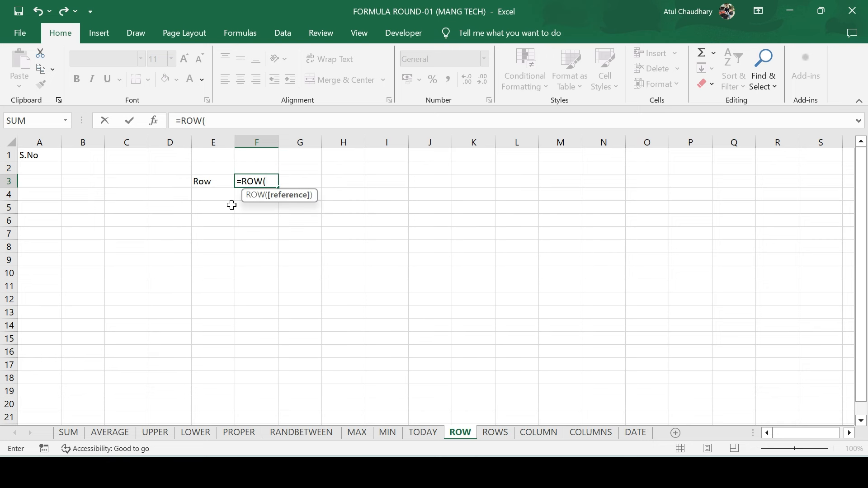
{"action": "left_click", "coordinate": [215, 180]}
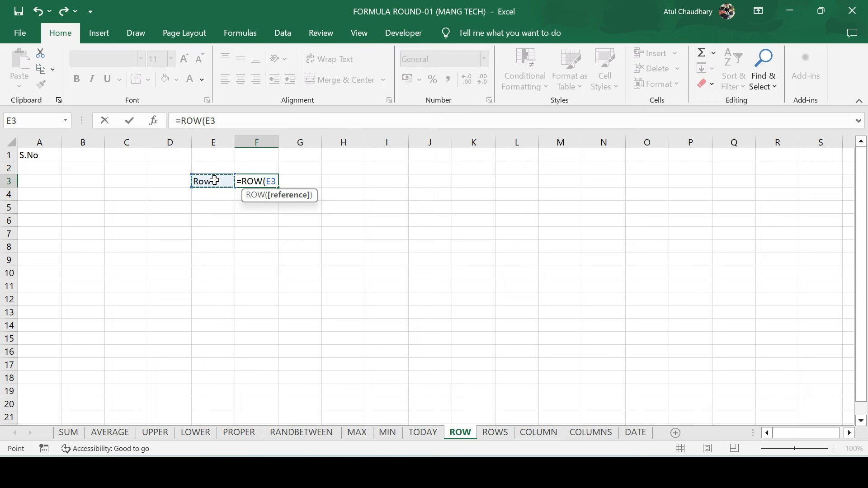
{"action": "key", "text": "Return"}
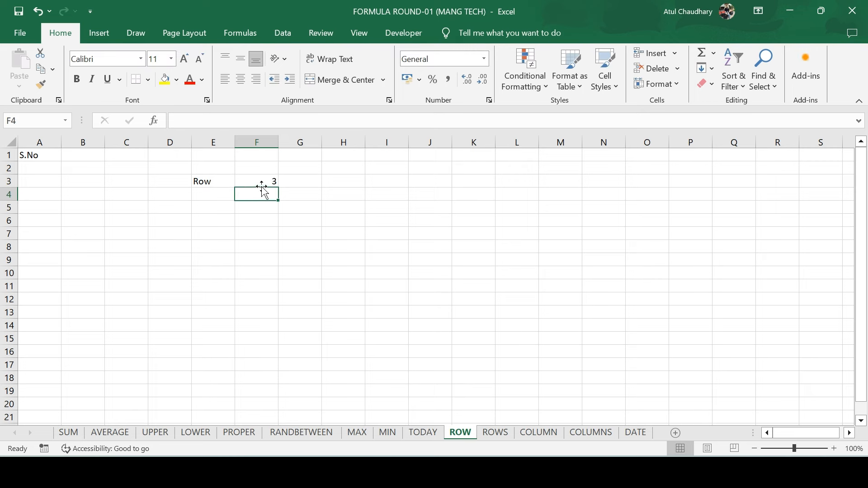
- Highlight row 3 and column F in turn to compare the row and column of the formula in F3
{"action": "left_click", "coordinate": [256, 180]}
{"action": "key", "text": "shift+space"}
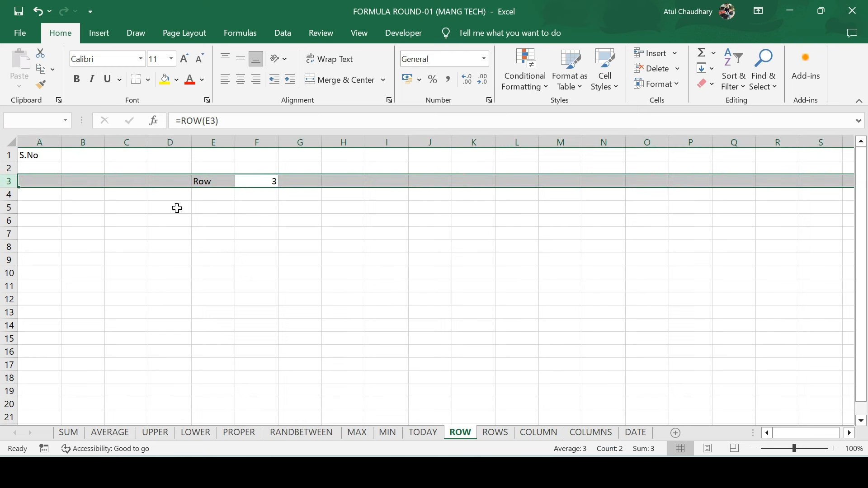
{"action": "left_click", "coordinate": [255, 141]}
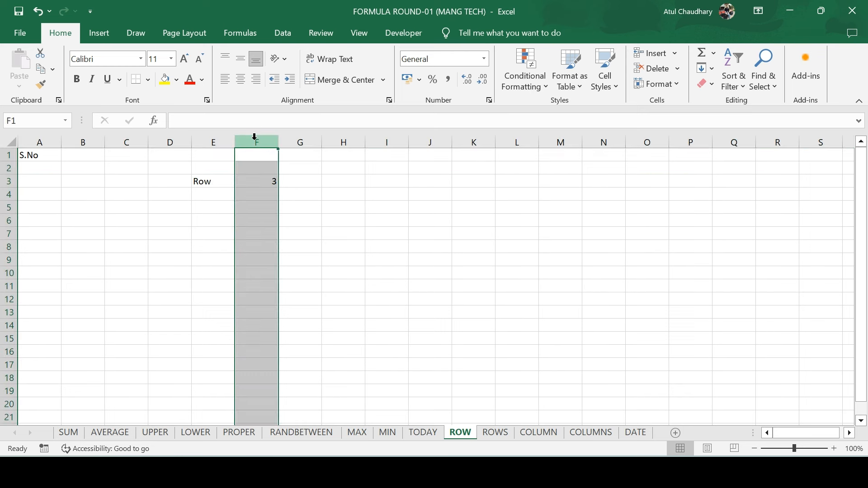
{"action": "left_click", "coordinate": [258, 183]}
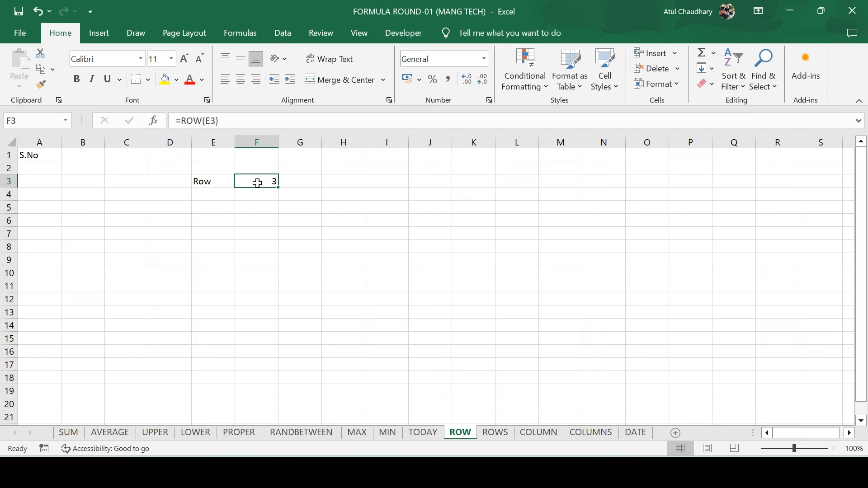
- Copy the ROW formula from F3 and paste it into F15
{"action": "key", "text": "ctrl+c"}
{"action": "key", "text": "Down"}
{"action": "key", "text": "Down"}
{"action": "key", "text": "Down"}
{"action": "key", "text": "Down"}
{"action": "key", "text": "Down"}
{"action": "key", "text": "Down"}
{"action": "key", "text": "Down"}
{"action": "key", "text": "Down"}
{"action": "key", "text": "Down"}
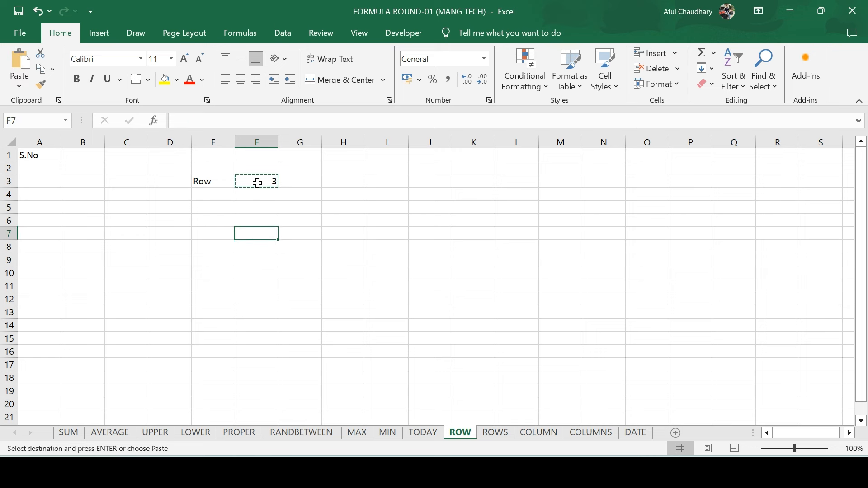
{"action": "key", "text": "Down"}
{"action": "key", "text": "Down"}
{"action": "key", "text": "Down"}
{"action": "key", "text": "ctrl+v"}
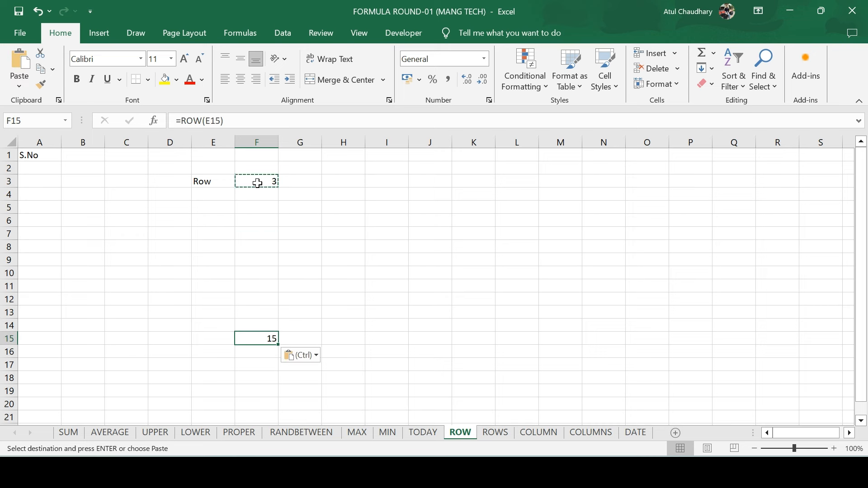
- Paste the copied ROW formula into S3 to test it in another column of row 3
{"action": "key", "text": "Right"}
{"action": "key", "text": "Up"}
{"action": "key", "text": "Up"}
{"action": "key", "text": "Up"}
{"action": "key", "text": "Up"}
{"action": "key", "text": "Up"}
{"action": "key", "text": "Up"}
{"action": "key", "text": "Up"}
{"action": "key", "text": "Up"}
{"action": "key", "text": "Up"}
{"action": "key", "text": "Up"}
{"action": "key", "text": "Up"}
{"action": "key", "text": "Up"}
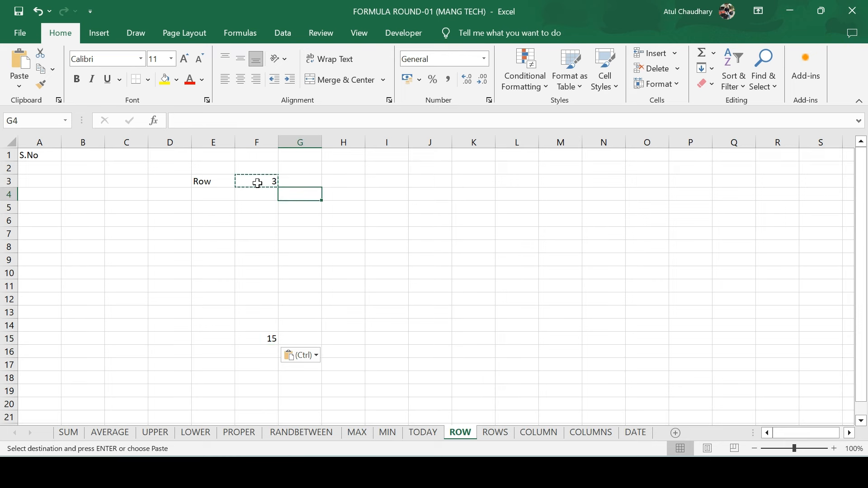
{"action": "key", "text": "Right"}
{"action": "key", "text": "Right"}
{"action": "key", "text": "Right"}
{"action": "key", "text": "Right"}
{"action": "key", "text": "Right"}
{"action": "key", "text": "Right"}
{"action": "key", "text": "Right"}
{"action": "key", "text": "Right"}
{"action": "key", "text": "Right"}
{"action": "key", "text": "Right"}
{"action": "key", "text": "Right"}
{"action": "key", "text": "Right"}
{"action": "key", "text": "ctrl+v"}
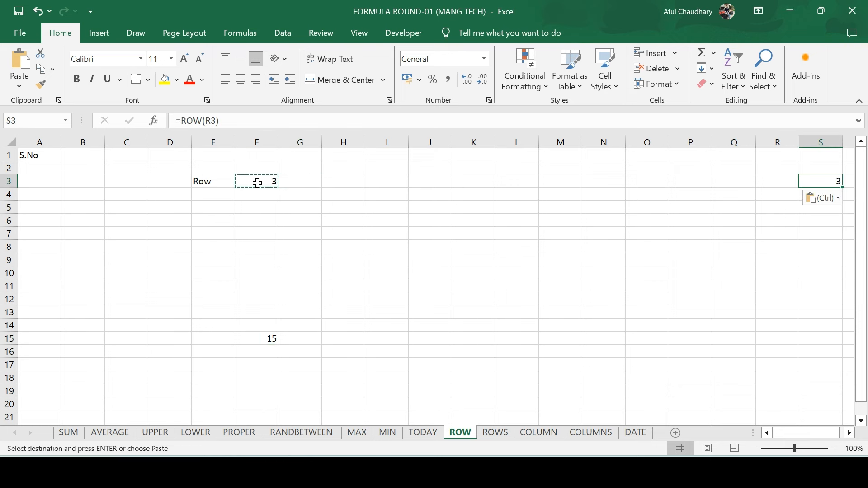
- Paste the copied ROW formula further along row 3 into AE3
{"action": "key", "text": "Right"}
{"action": "key", "text": "Right"}
{"action": "key", "text": "Right"}
{"action": "key", "text": "Right"}
{"action": "key", "text": "Right"}
{"action": "key", "text": "Right"}
{"action": "key", "text": "Right"}
{"action": "key", "text": "Right"}
{"action": "key", "text": "Right"}
{"action": "key", "text": "Right"}
{"action": "key", "text": "Right"}
{"action": "key", "text": "Right"}
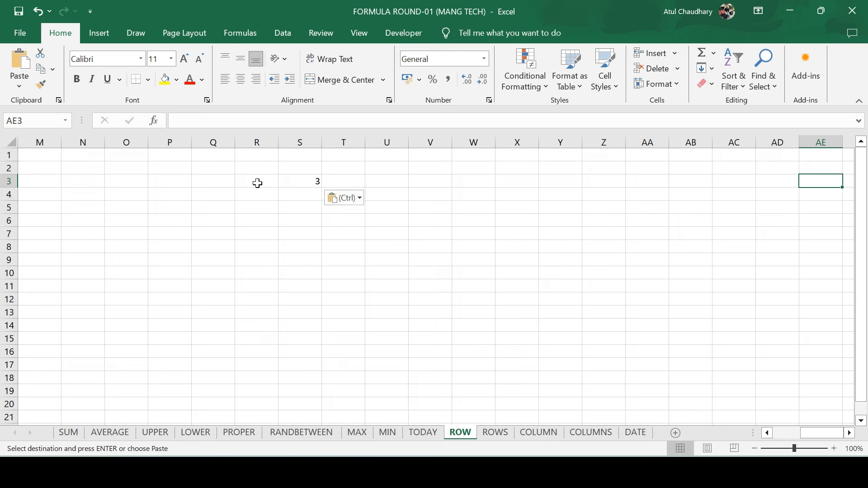
{"action": "key", "text": "ctrl+v"}
- Paste the copied ROW formula into F22, further down column F
{"action": "key", "text": "ctrl+Left"}
{"action": "key", "text": "ctrl+Left"}
{"action": "key", "text": "Down"}
{"action": "key", "text": "Down"}
{"action": "key", "text": "Down"}
{"action": "key", "text": "Down"}
{"action": "key", "text": "Down"}
{"action": "key", "text": "Down"}
{"action": "key", "text": "Down"}
{"action": "key", "text": "Down"}
{"action": "key", "text": "Down"}
{"action": "key", "text": "Down"}
{"action": "key", "text": "Down"}
{"action": "key", "text": "Down"}
{"action": "key", "text": "Down"}
{"action": "key", "text": "Down"}
{"action": "key", "text": "Down"}
{"action": "key", "text": "Down"}
{"action": "key", "text": "Down"}
{"action": "key", "text": "Down"}
{"action": "key", "text": "Down"}
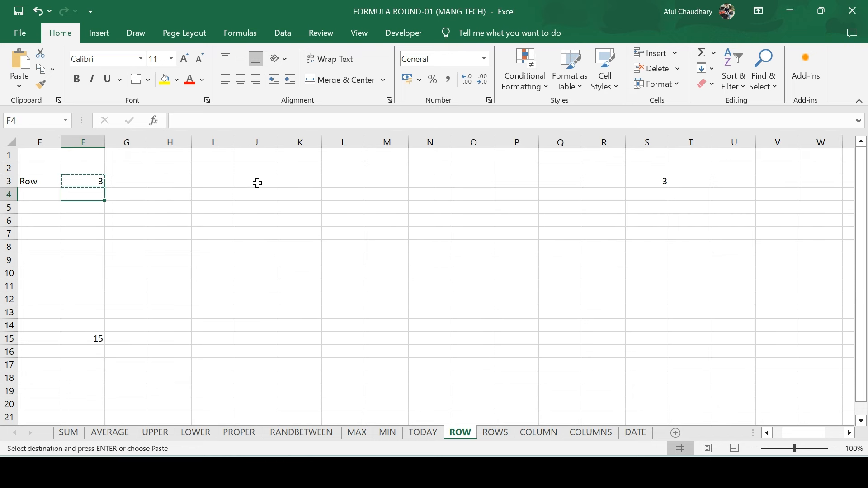
{"action": "key", "text": "ctrl+v"}
- Enter =ROW(B2) in cell A2, directly beneath the S.No header
{"action": "key", "text": "Left"}
{"action": "key", "text": "Left"}
{"action": "key", "text": "Left"}
{"action": "key", "text": "Left"}
{"action": "key", "text": "Left"}
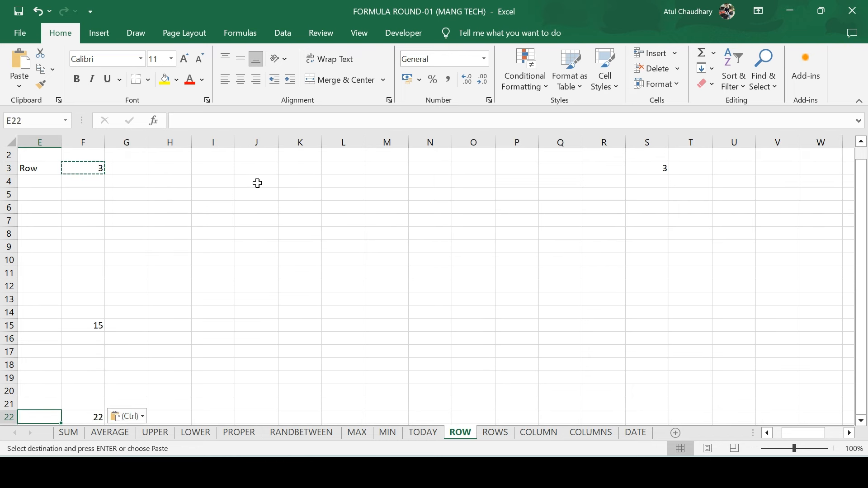
{"action": "key", "text": "ctrl+Home"}
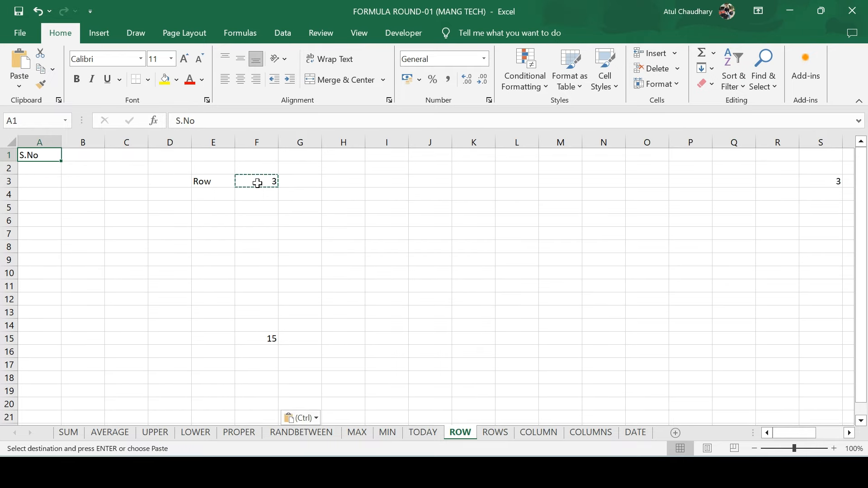
{"action": "key", "text": "Down"}
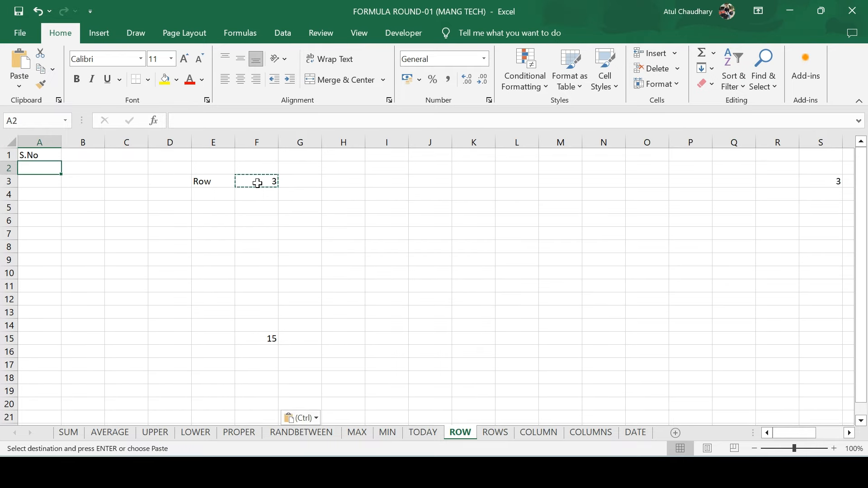
{"action": "type", "text": "="}
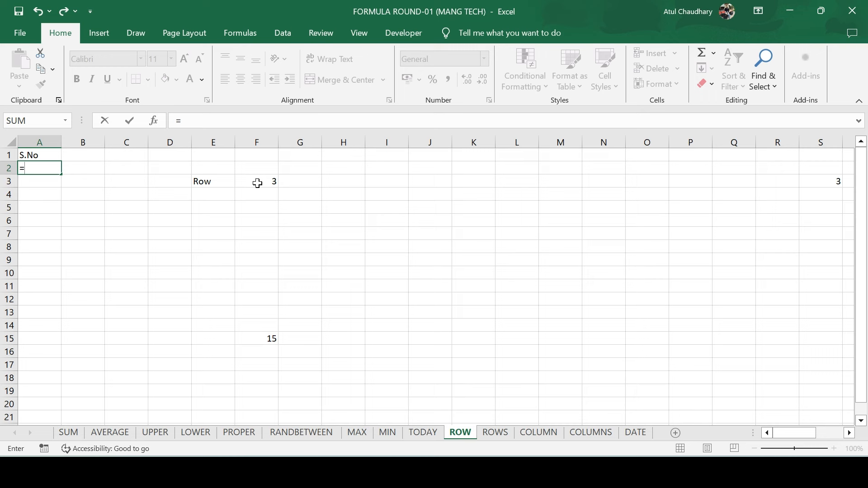
{"action": "type", "text": "=ro"}
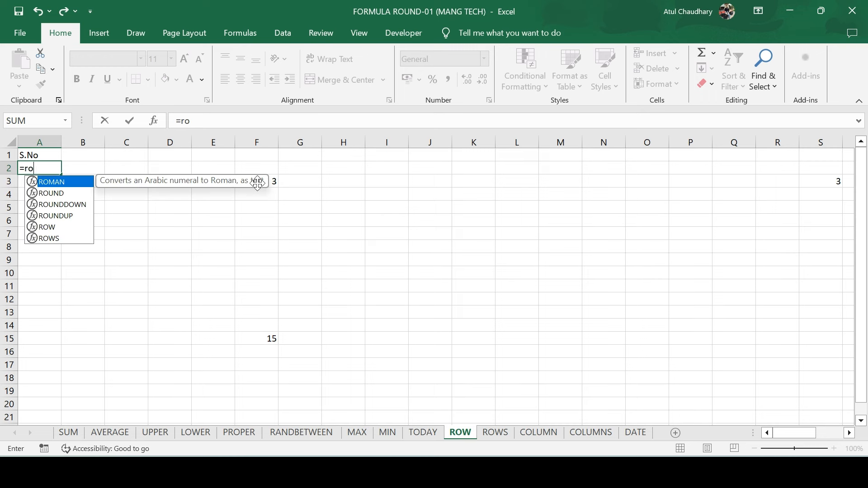
{"action": "key", "text": "Down"}
{"action": "key", "text": "Down"}
{"action": "key", "text": "Down"}
{"action": "key", "text": "Down"}
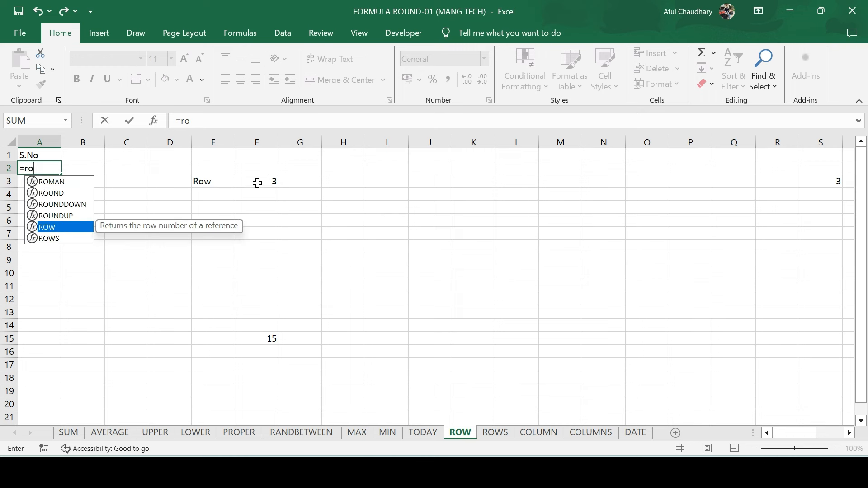
{"action": "key", "text": "Tab"}
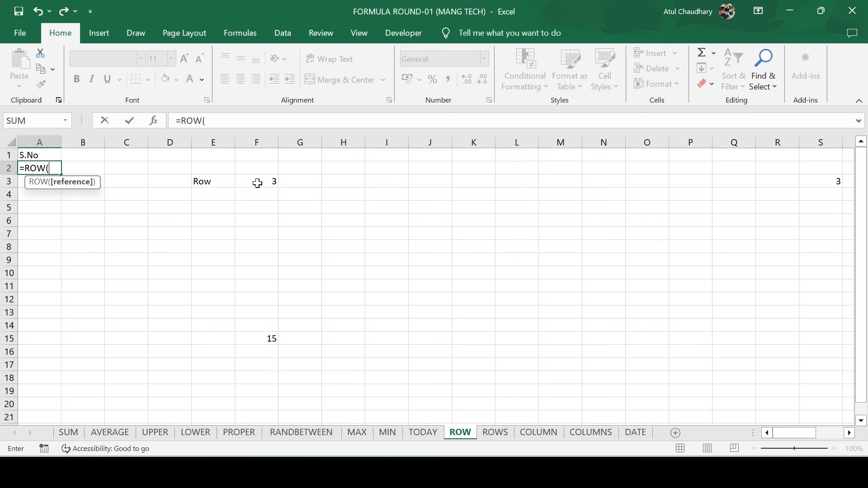
{"action": "key", "text": "Up"}
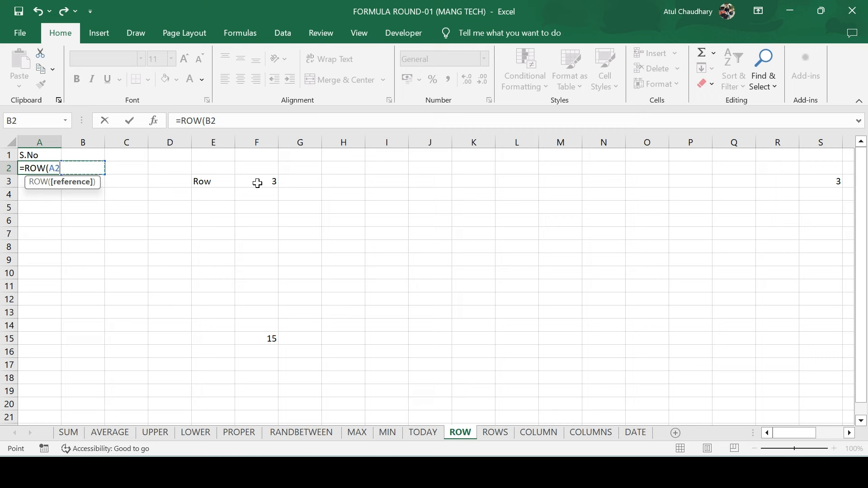
{"action": "key", "text": "Down"}
{"action": "key", "text": "Right"}
{"action": "key", "text": "Return"}
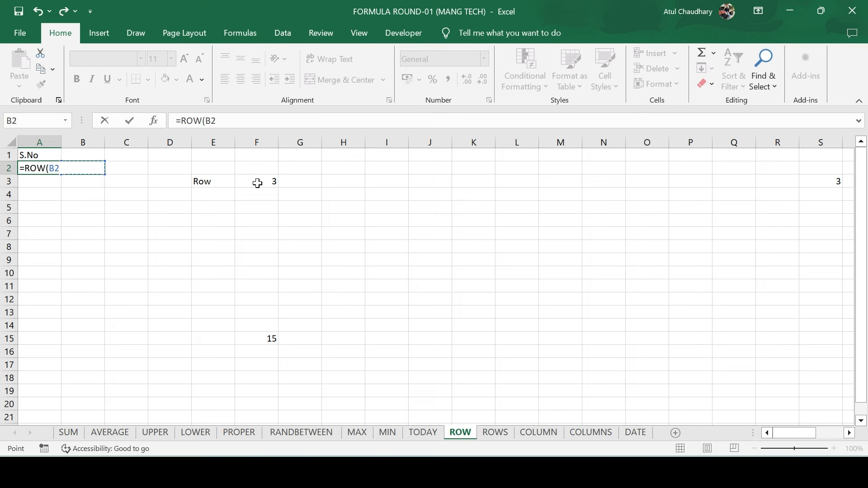
- Edit the formula in A2 to subtract 1 from the row number, making it =ROW(B2)-1
{"action": "key", "text": "Up"}
{"action": "key", "text": "F2"}
{"action": "type", "text": "-1"}
{"action": "key", "text": "Return"}
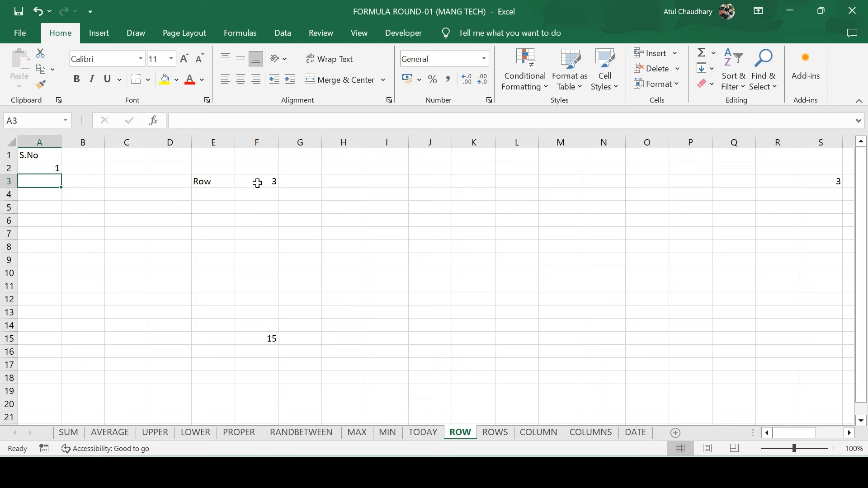
- Fill the serial-number formula from A2 down through A21
{"action": "key", "text": "Up"}
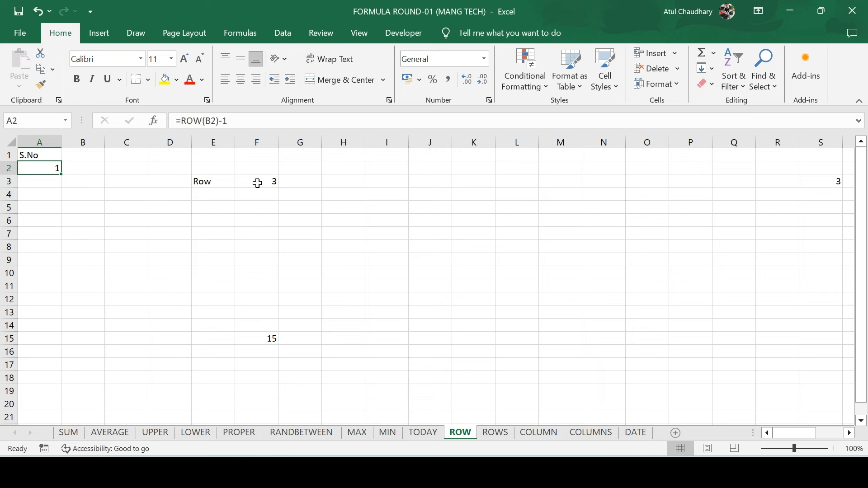
{"action": "key", "text": "shift+Down"}
{"action": "key", "text": "shift+Down"}
{"action": "key", "text": "shift+Down"}
{"action": "key", "text": "shift+Down"}
{"action": "key", "text": "shift+Down"}
{"action": "key", "text": "shift+Down"}
{"action": "key", "text": "shift+Down"}
{"action": "key", "text": "shift+Down"}
{"action": "key", "text": "shift+Down"}
{"action": "key", "text": "shift+Down"}
{"action": "key", "text": "shift+Down"}
{"action": "key", "text": "shift+Down"}
{"action": "key", "text": "shift+Down"}
{"action": "key", "text": "shift+Down"}
{"action": "key", "text": "shift+Down"}
{"action": "key", "text": "shift+Down"}
{"action": "key", "text": "shift+Down"}
{"action": "key", "text": "shift+Down"}
{"action": "key", "text": "shift+Down"}
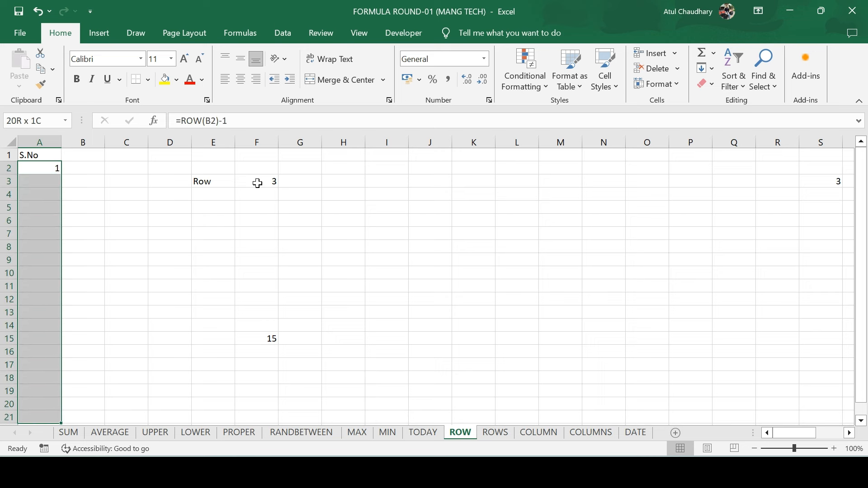
{"action": "key", "text": "ctrl+d"}
- Examine the filled serial numbers in column A and their ROW formulas, including the whole of row 4
{"action": "key", "text": "Down"}
{"action": "key", "text": "Down"}
{"action": "key", "text": "Down"}
{"action": "key", "text": "Down"}
{"action": "key", "text": "Down"}
{"action": "key", "text": "Down"}
{"action": "key", "text": "Down"}
{"action": "key", "text": "Down"}
{"action": "key", "text": "Down"}
{"action": "key", "text": "Down"}
{"action": "key", "text": "Down"}
{"action": "key", "text": "Down"}
{"action": "key", "text": "Down"}
{"action": "key", "text": "Down"}
{"action": "key", "text": "Down"}
{"action": "key", "text": "Down"}
{"action": "key", "text": "Down"}
{"action": "key", "text": "Down"}
{"action": "key", "text": "Down"}
{"action": "key", "text": "Down"}
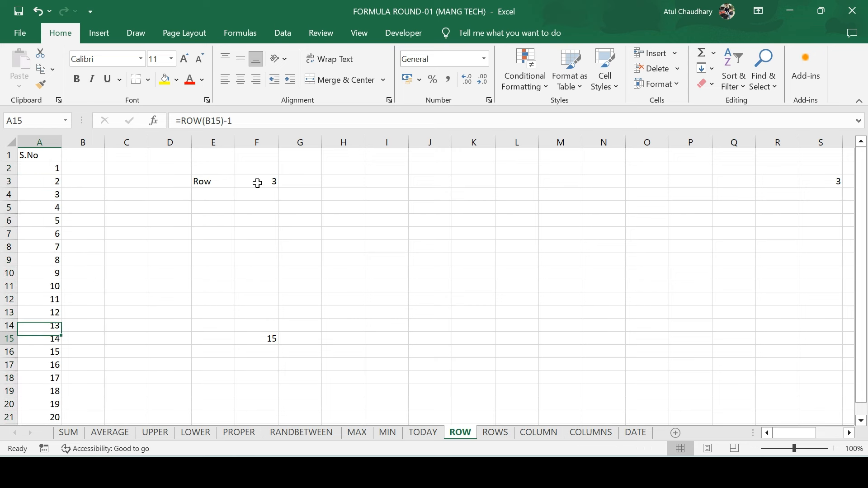
{"action": "key", "text": "Up"}
{"action": "key", "text": "Up"}
{"action": "key", "text": "Up"}
{"action": "key", "text": "Up"}
{"action": "key", "text": "Up"}
{"action": "key", "text": "Up"}
{"action": "key", "text": "Up"}
{"action": "key", "text": "Up"}
{"action": "key", "text": "Up"}
{"action": "key", "text": "Up"}
{"action": "key", "text": "Up"}
{"action": "key", "text": "Up"}
{"action": "key", "text": "Up"}
{"action": "key", "text": "Up"}
{"action": "key", "text": "Up"}
{"action": "key", "text": "Up"}
{"action": "key", "text": "Up"}
{"action": "key", "text": "Up"}
{"action": "key", "text": "Up"}
{"action": "key", "text": "Up"}
{"action": "key", "text": "Down"}
{"action": "key", "text": "Down"}
{"action": "key", "text": "Down"}
{"action": "key", "text": "shift+space"}
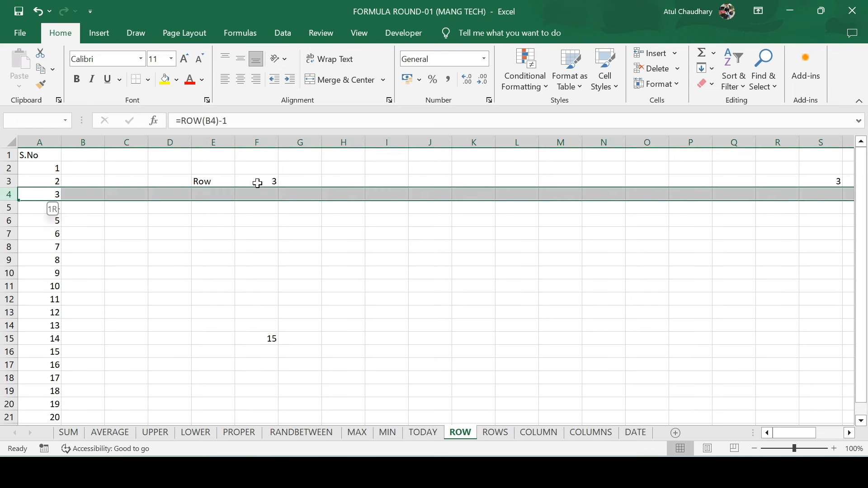
{"action": "key", "text": "Down"}
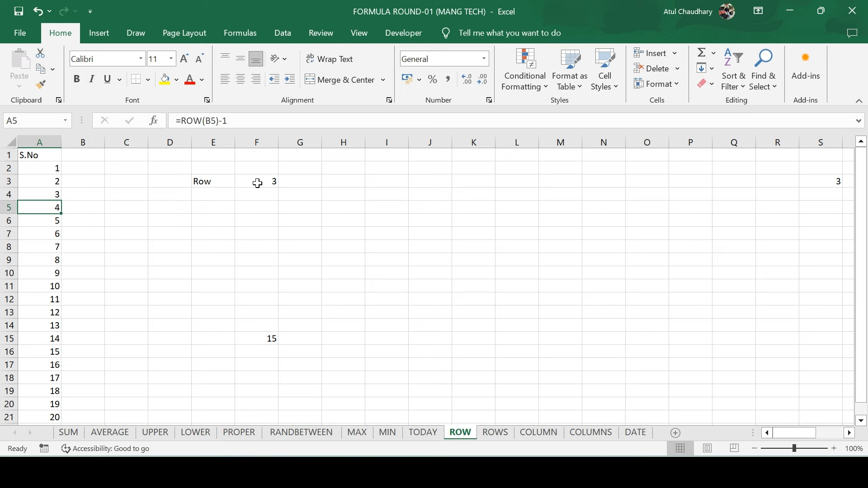
{"action": "key", "text": "ctrl+Home"}
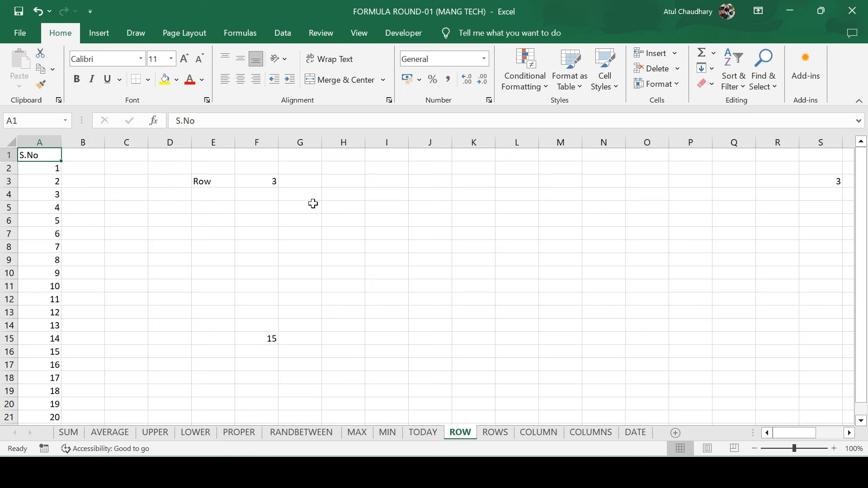
- On the ROWS sheet, enter =ROWS(H3:H12) in F3 to count the rows in that range
{"action": "left_click", "coordinate": [495, 435]}
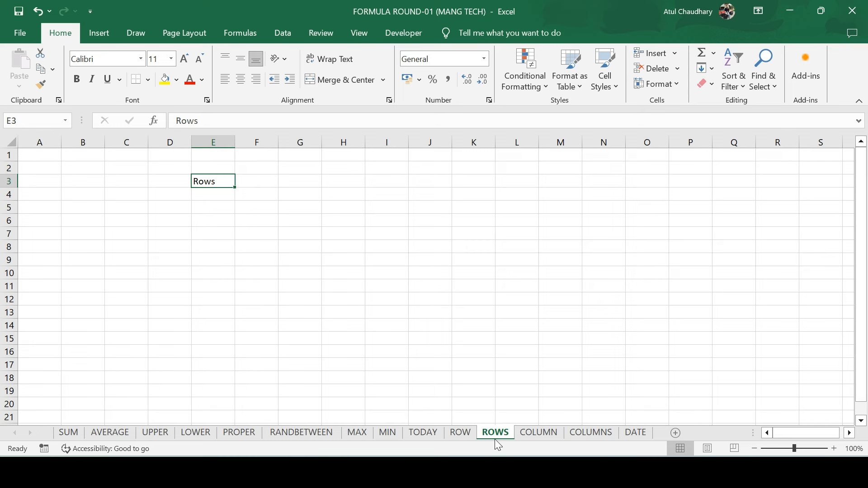
{"action": "left_click", "coordinate": [259, 183]}
{"action": "type", "text": "="}
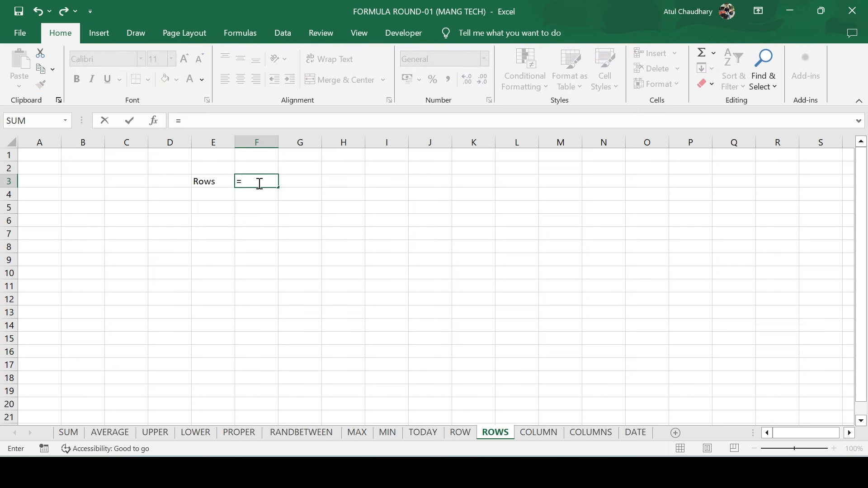
{"action": "type", "text": "row"}
{"action": "key", "text": "Down"}
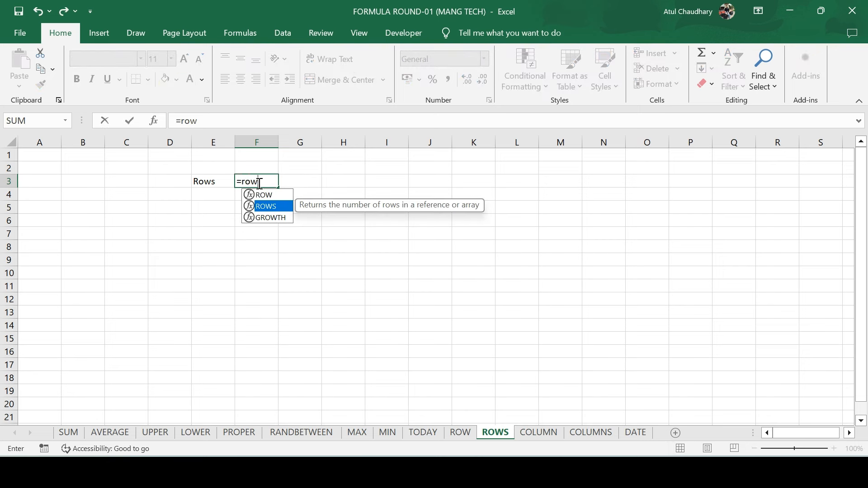
{"action": "key", "text": "Tab"}
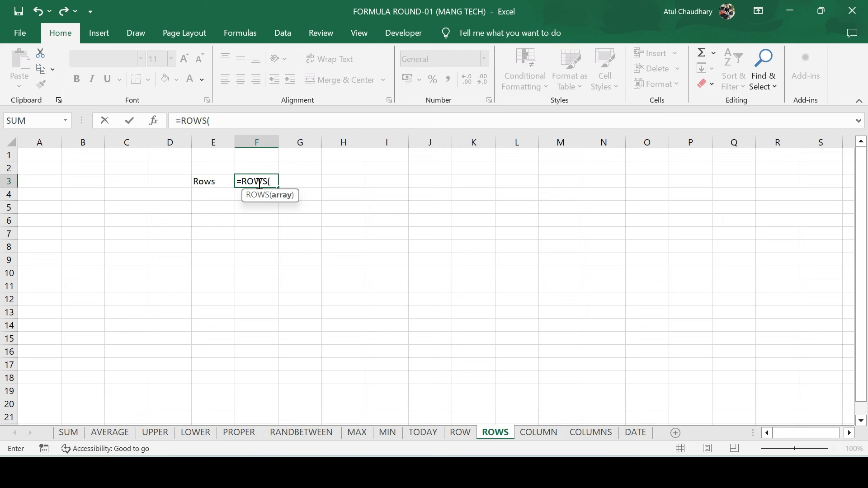
{"action": "left_click_drag", "start_coordinate": [343, 179], "coordinate": [347, 305]}
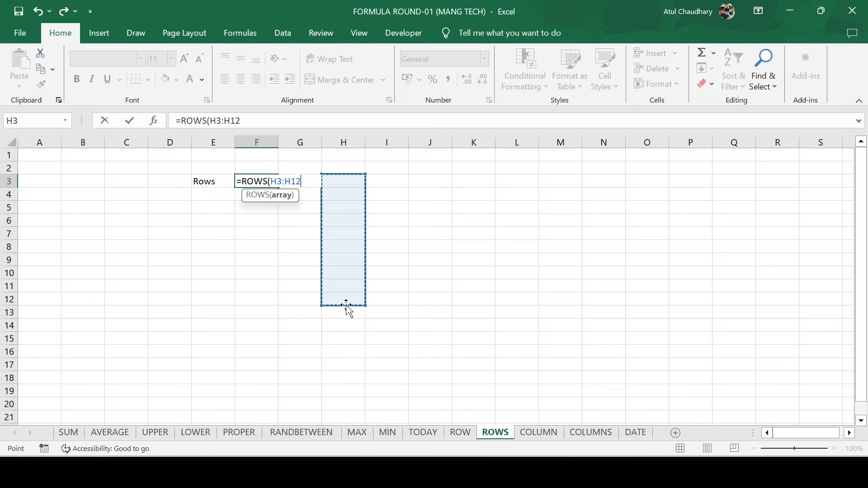
{"action": "key", "text": "Return"}
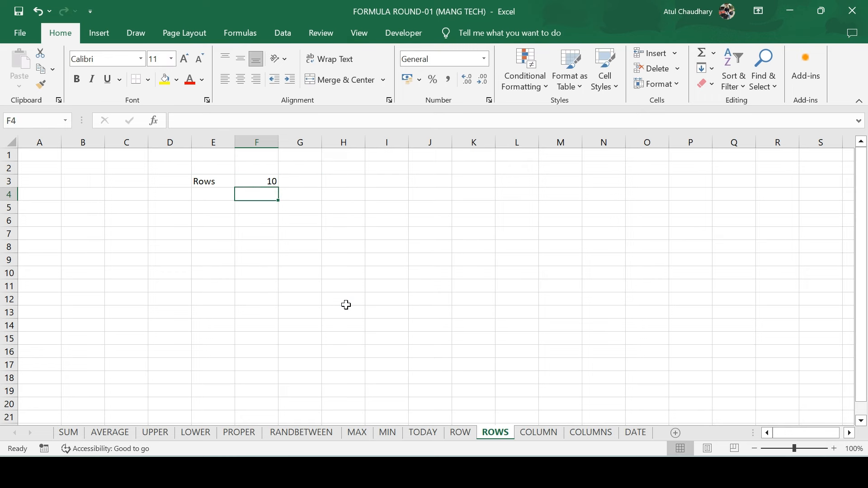
- Examine the range referenced by the ROWS formula in F3
{"action": "key", "text": "Up"}
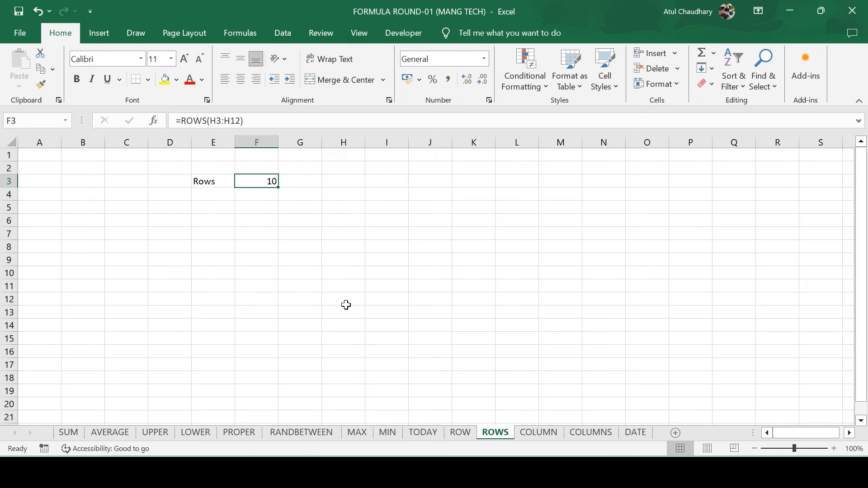
{"action": "key", "text": "F2"}
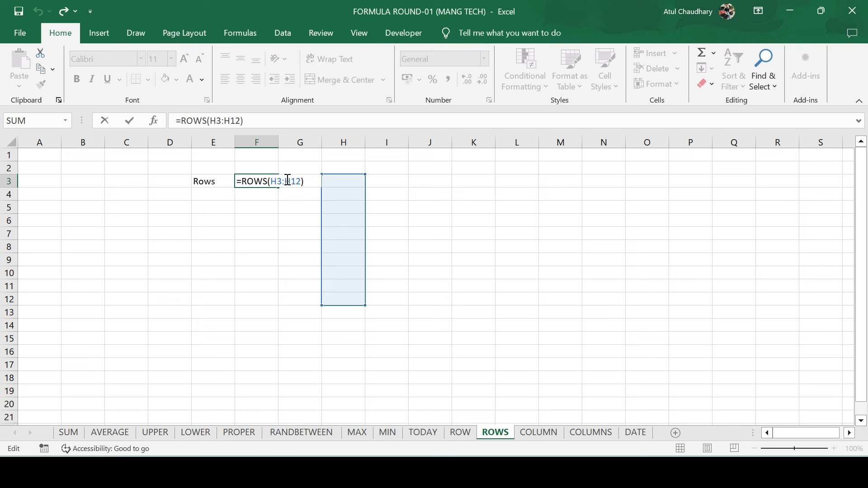
{"action": "left_click", "coordinate": [301, 181]}
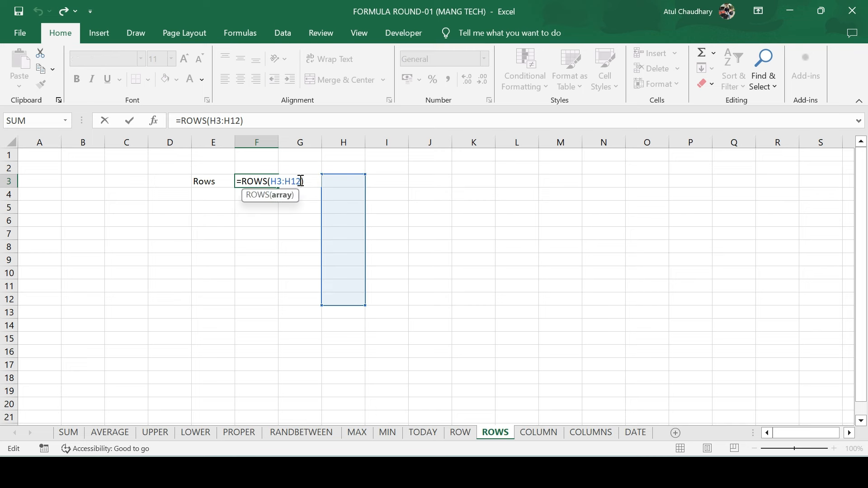
{"action": "key", "text": "ctrl+Return"}
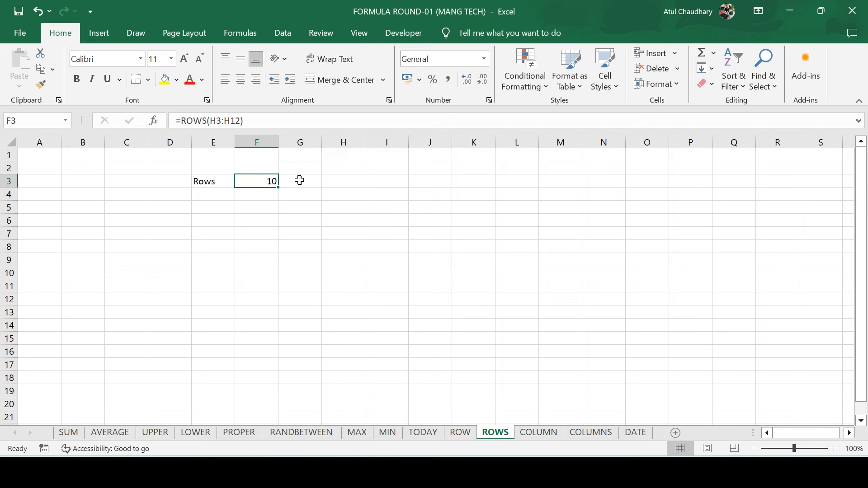
- Replace the formula in F3 with =ROWS(H1:H15) and inspect its referenced range
{"action": "type", "text": "=ro"}
{"action": "key", "text": "Down"}
{"action": "key", "text": "Down"}
{"action": "key", "text": "Down"}
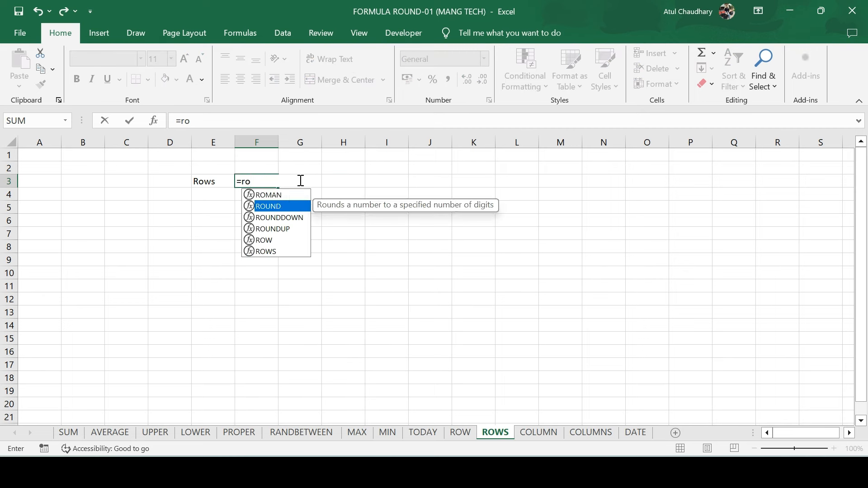
{"action": "key", "text": "Down"}
{"action": "key", "text": "Down"}
{"action": "key", "text": "Tab"}
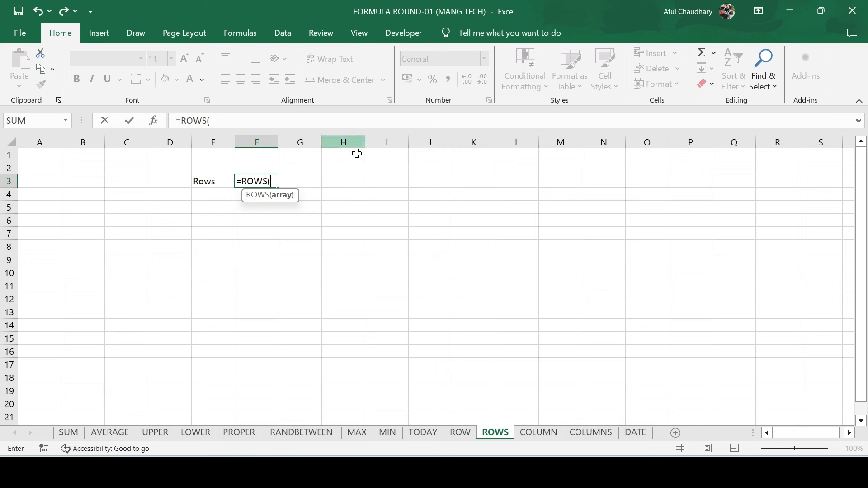
{"action": "left_click", "coordinate": [341, 154]}
{"action": "key", "text": "shift+Down"}
{"action": "key", "text": "shift+Down"}
{"action": "key", "text": "shift+Down"}
{"action": "key", "text": "shift+Down"}
{"action": "key", "text": "shift+Down"}
{"action": "key", "text": "shift+Down"}
{"action": "key", "text": "shift+Down"}
{"action": "key", "text": "shift+Down"}
{"action": "key", "text": "shift+Down"}
{"action": "key", "text": "shift+Down"}
{"action": "key", "text": "shift+Down"}
{"action": "key", "text": "shift+Down"}
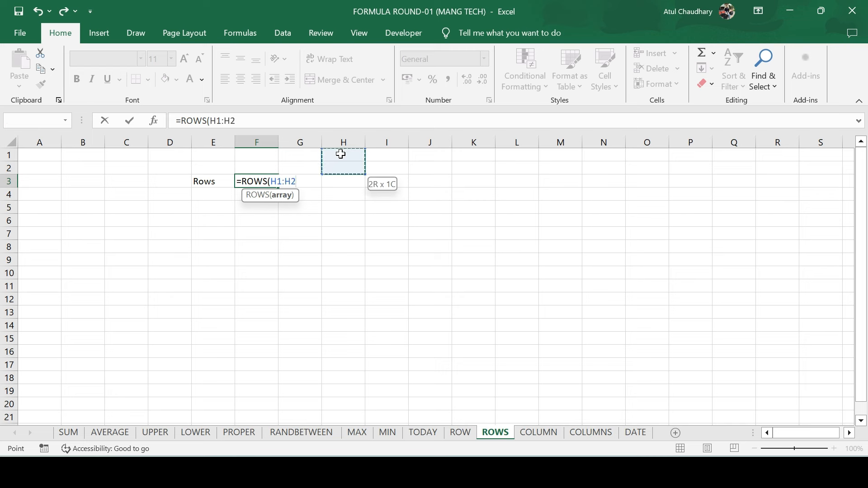
{"action": "key", "text": "shift+Down"}
{"action": "key", "text": "shift+Down"}
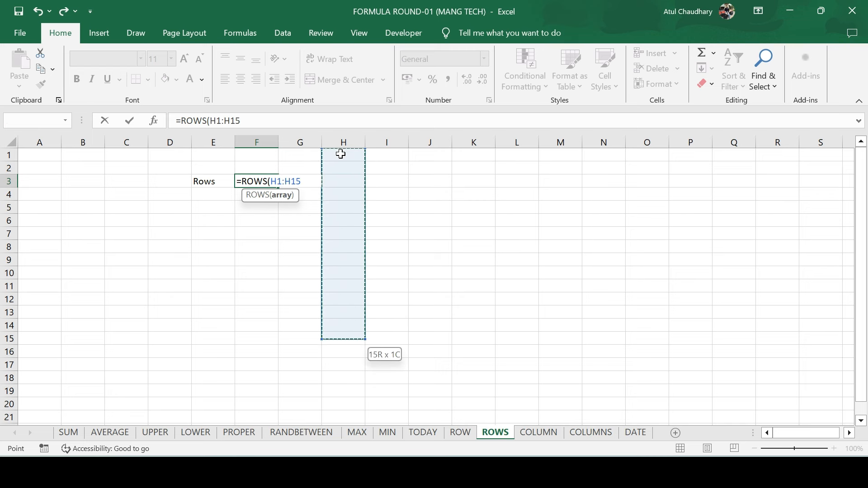
{"action": "key", "text": "Return"}
{"action": "key", "text": "Up"}
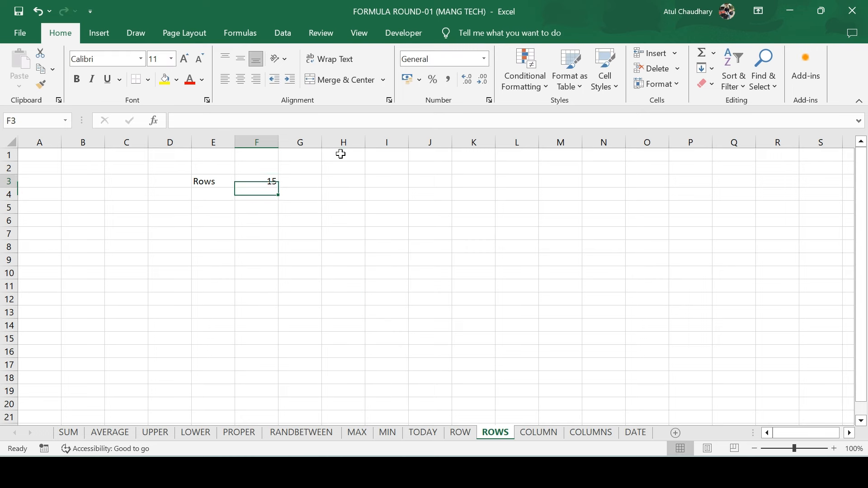
{"action": "key", "text": "F2"}
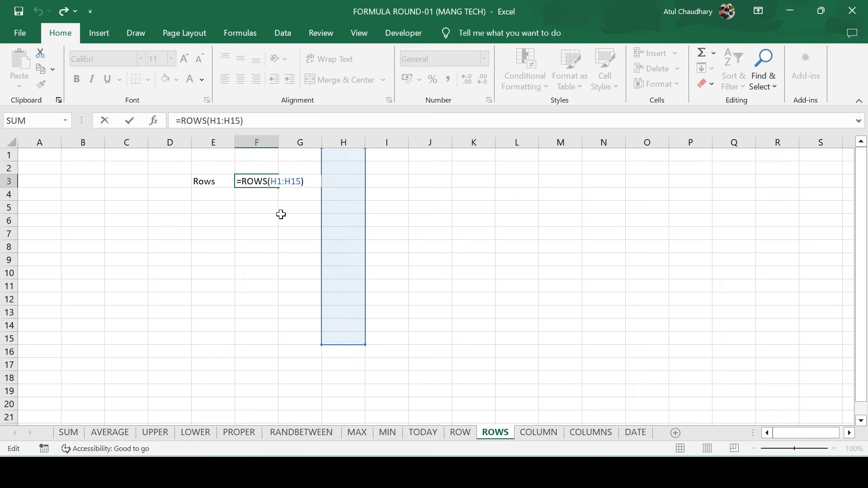
{"action": "left_click", "coordinate": [281, 219]}
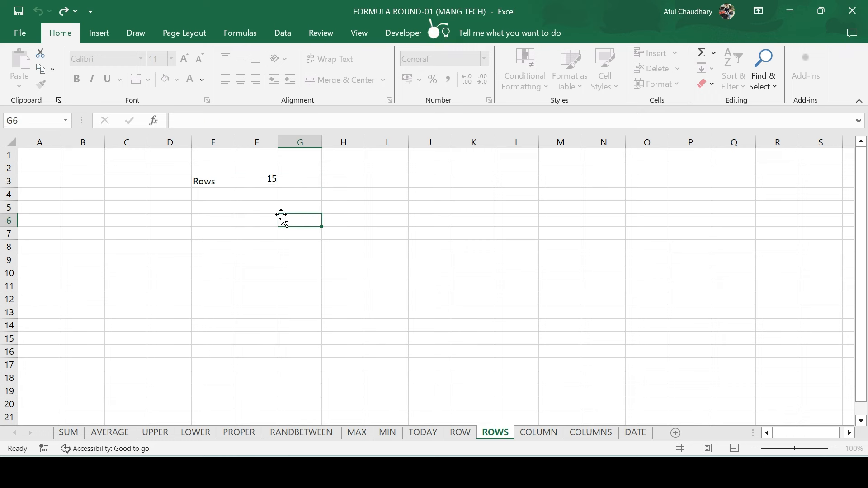
- On the COLUMN sheet, enter =COLUMN(J2) in G3 to return that cell's column number
{"action": "left_click", "coordinate": [528, 433]}
{"action": "left_click", "coordinate": [289, 179]}
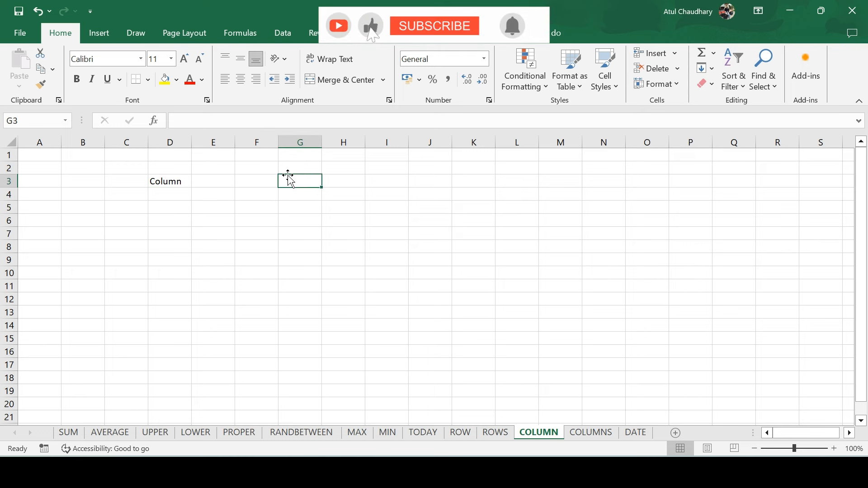
{"action": "type", "text": "=co"}
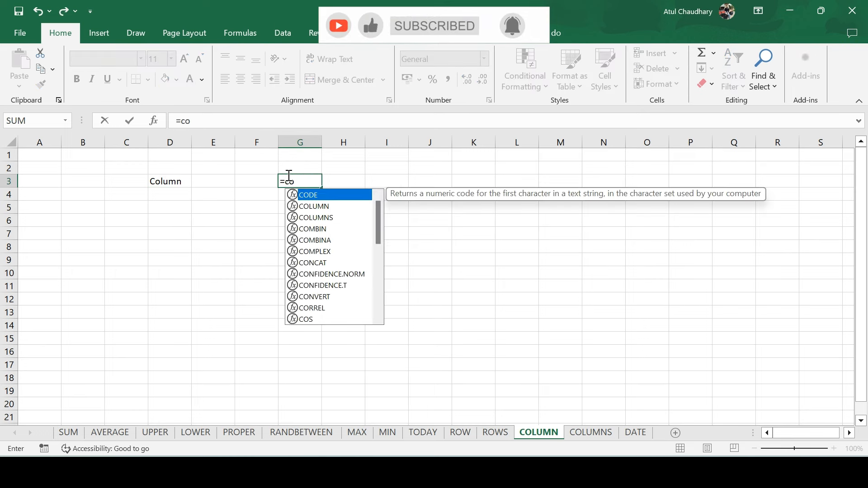
{"action": "key", "text": "Down"}
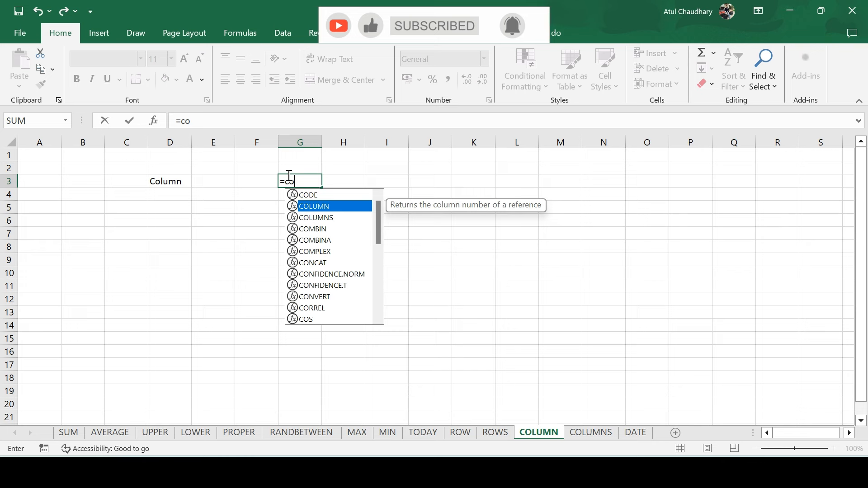
{"action": "key", "text": "Tab"}
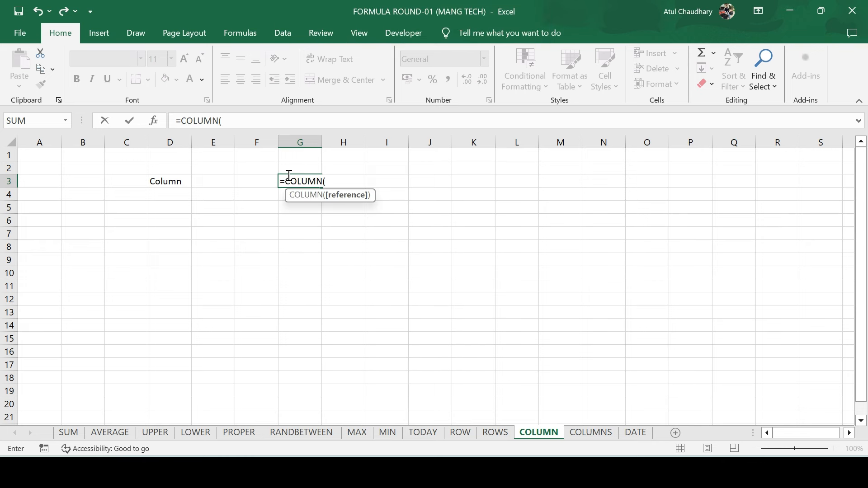
{"action": "key", "text": "Up"}
{"action": "key", "text": "Right"}
{"action": "key", "text": "Right"}
{"action": "key", "text": "Right"}
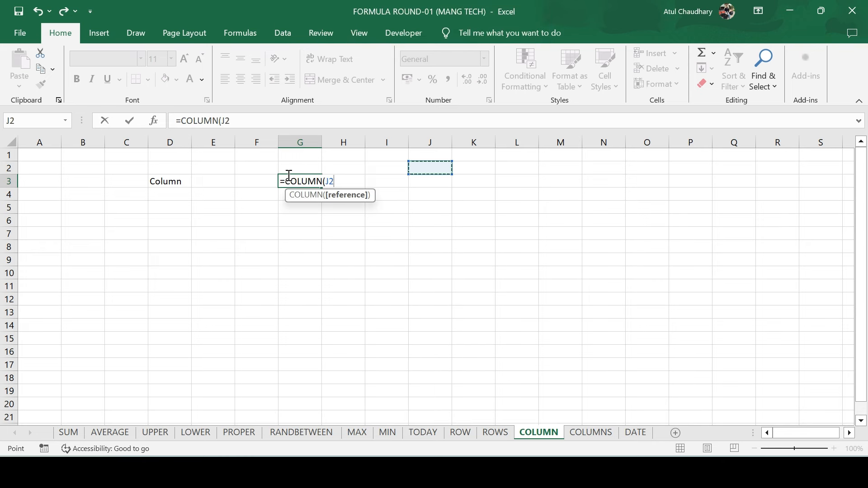
{"action": "key", "text": "Return"}
- Examine the cell referenced by the COLUMN formula in G3
{"action": "left_click", "coordinate": [289, 177]}
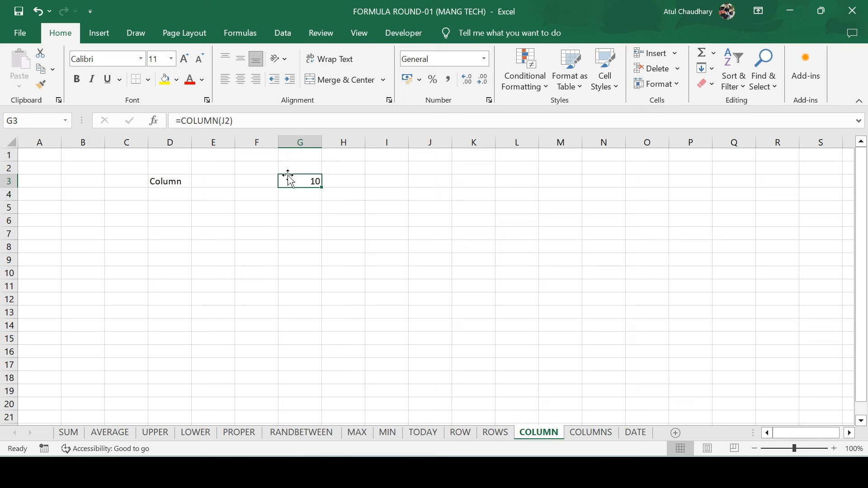
{"action": "key", "text": "F2"}
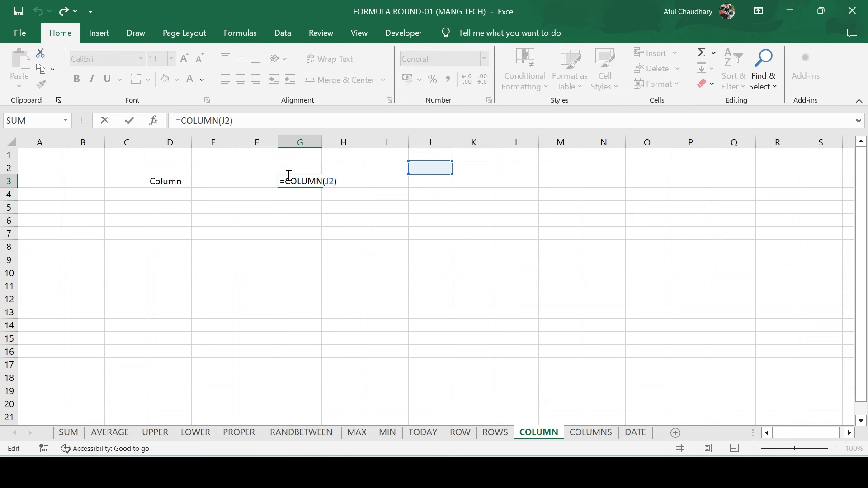
{"action": "key", "text": "Escape"}
- Number the columns in row 1 by entering 1 through 10 in cells A1 to J1
{"action": "key", "text": "Up"}
{"action": "key", "text": "Right"}
{"action": "key", "text": "Right"}
{"action": "key", "text": "Right"}
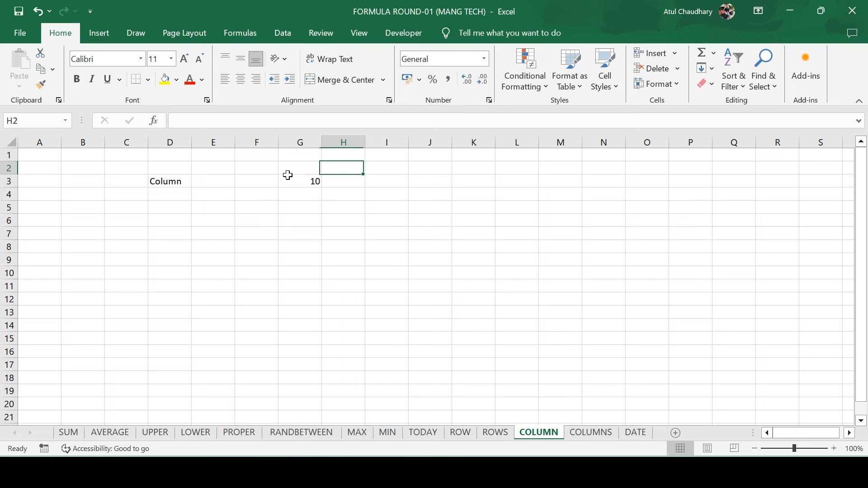
{"action": "key", "text": "Up"}
{"action": "key", "text": "ctrl+shift+Left"}
{"action": "key", "text": "Left"}
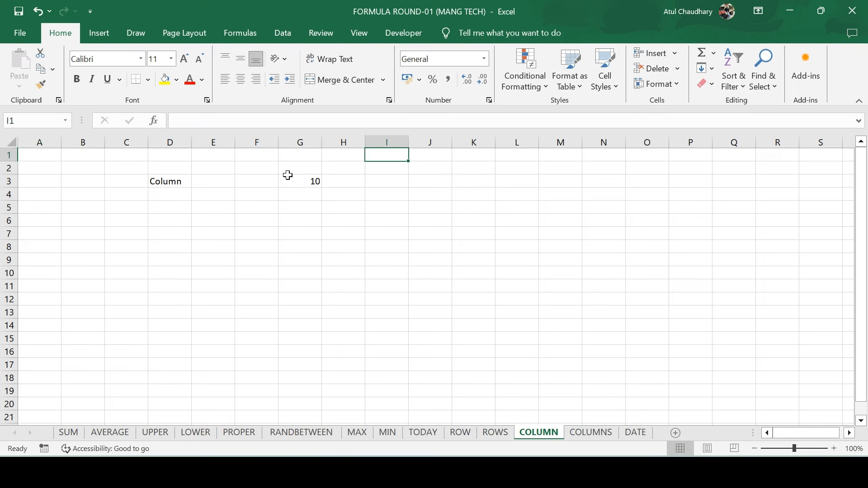
{"action": "key", "text": "ctrl+Left"}
{"action": "type", "text": "1"}
{"action": "key", "text": "Tab"}
{"action": "type", "text": "2"}
{"action": "key", "text": "Tab"}
{"action": "type", "text": "3"}
{"action": "key", "text": "Tab"}
{"action": "type", "text": "4"}
{"action": "key", "text": "Tab"}
{"action": "type", "text": "5"}
{"action": "key", "text": "Tab"}
{"action": "type", "text": "6"}
{"action": "key", "text": "Tab"}
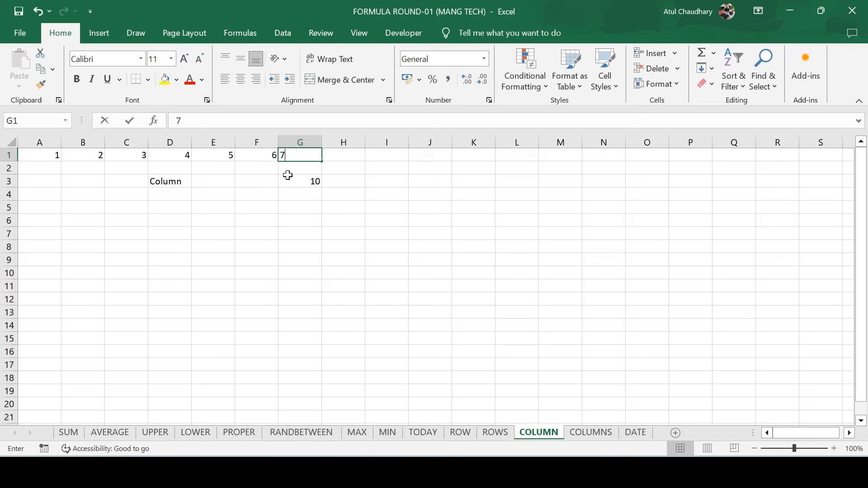
{"action": "type", "text": "7\t8"}
{"action": "key", "text": "Tab"}
{"action": "type", "text": "9"}
{"action": "key", "text": "Tab"}
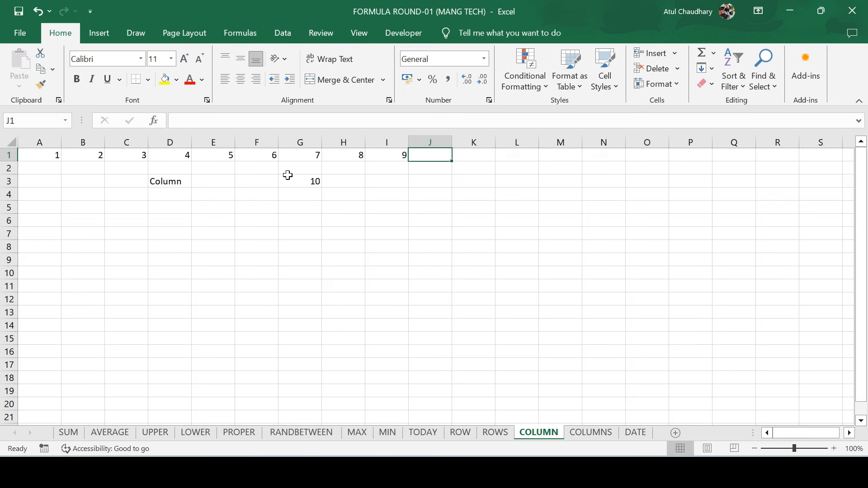
{"action": "type", "text": "10"}
{"action": "key", "text": "Return"}
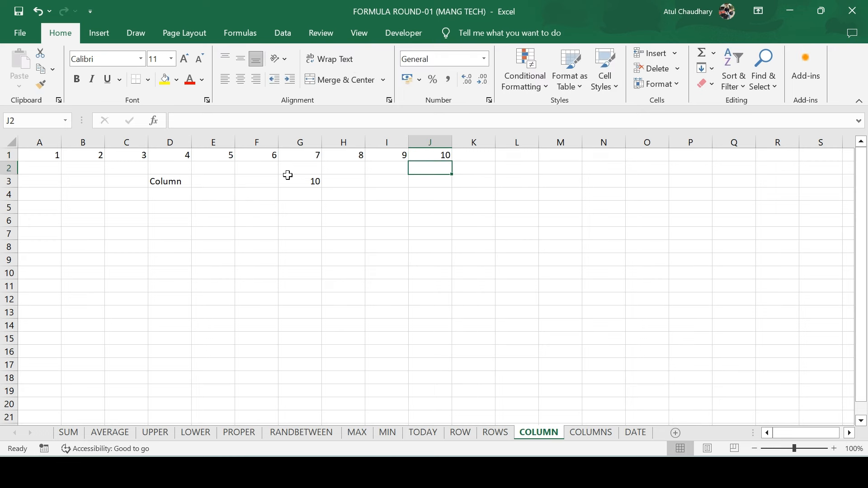
- Compare the cell referenced by the formula in G3 with the column numbers in row 1
{"action": "left_click", "coordinate": [288, 173]}
{"action": "left_click", "coordinate": [288, 177]}
{"action": "double_click", "coordinate": [289, 180]}
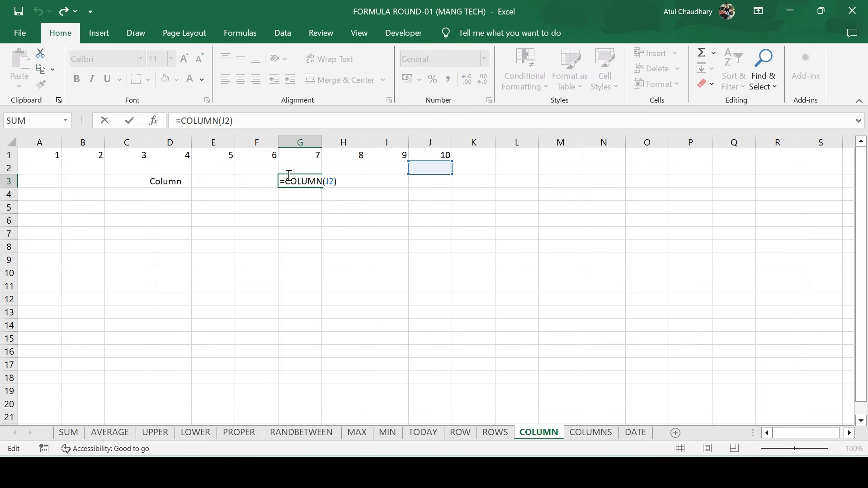
{"action": "key", "text": "Escape"}
- Change the reference in the G3 formula so that it reads =COLUMN(D2)
{"action": "double_click", "coordinate": [290, 180]}
{"action": "key", "text": "Left"}
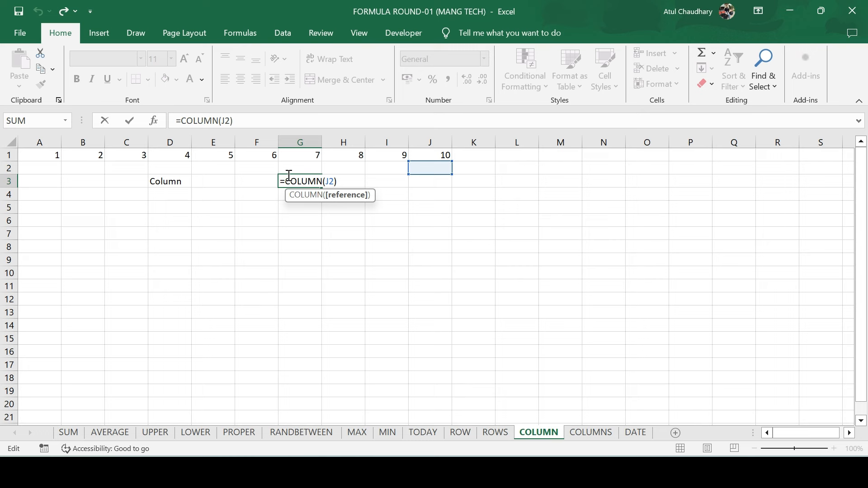
{"action": "key", "text": "BackSpace"}
{"action": "type", "text": "D"}
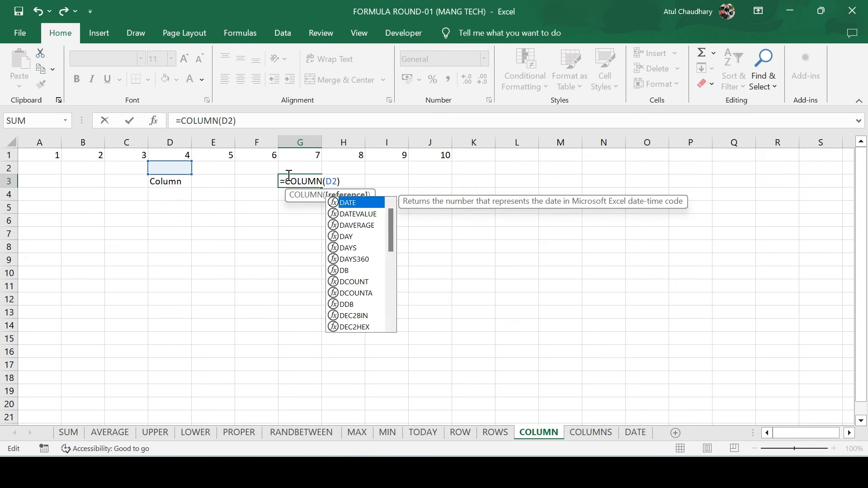
{"action": "key", "text": "Return"}
{"action": "left_click", "coordinate": [289, 177]}
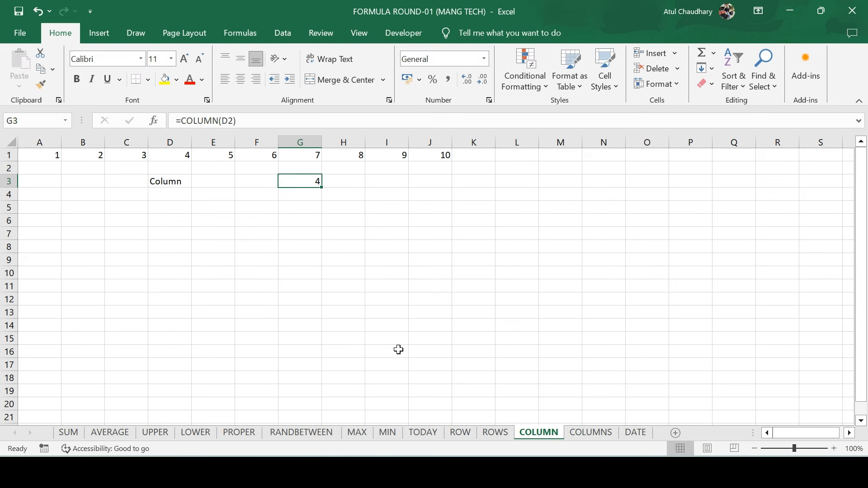
- On the COLUMNS sheet, enter =COLUMNS(G1:M1) in F4 to count the columns in that range
{"action": "left_click", "coordinate": [591, 432]}
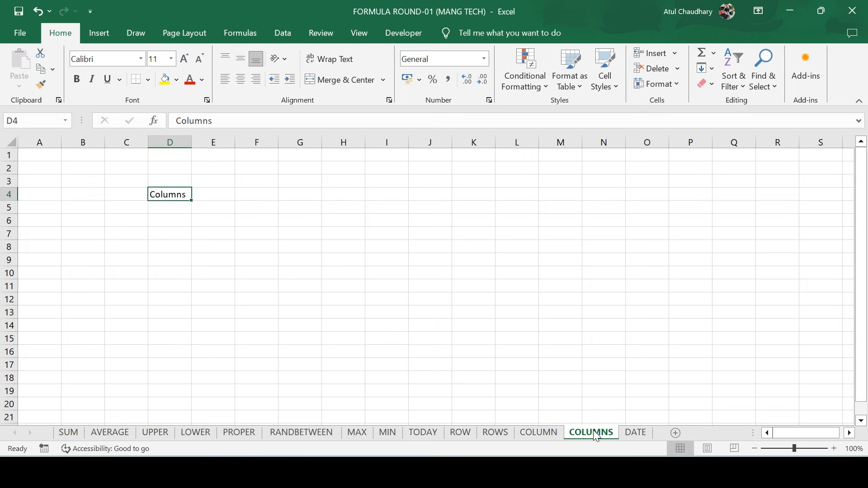
{"action": "left_click", "coordinate": [262, 192]}
{"action": "type", "text": "=co"}
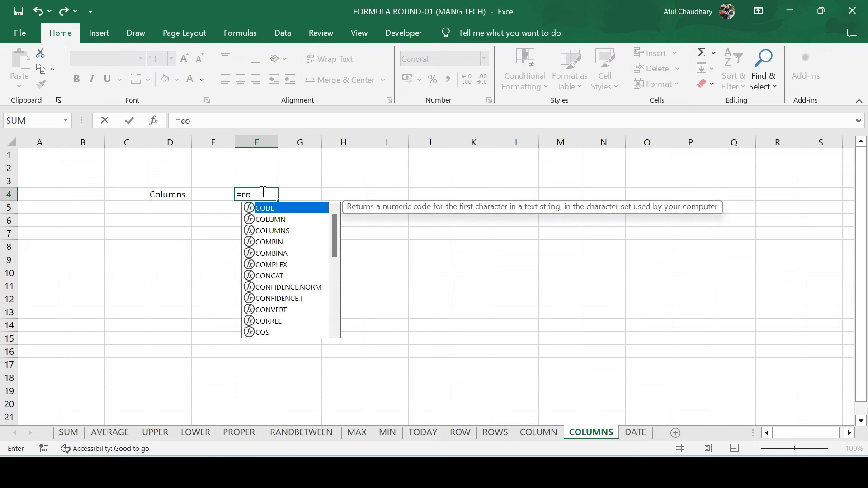
{"action": "key", "text": "Down"}
{"action": "key", "text": "Down"}
{"action": "key", "text": "Tab"}
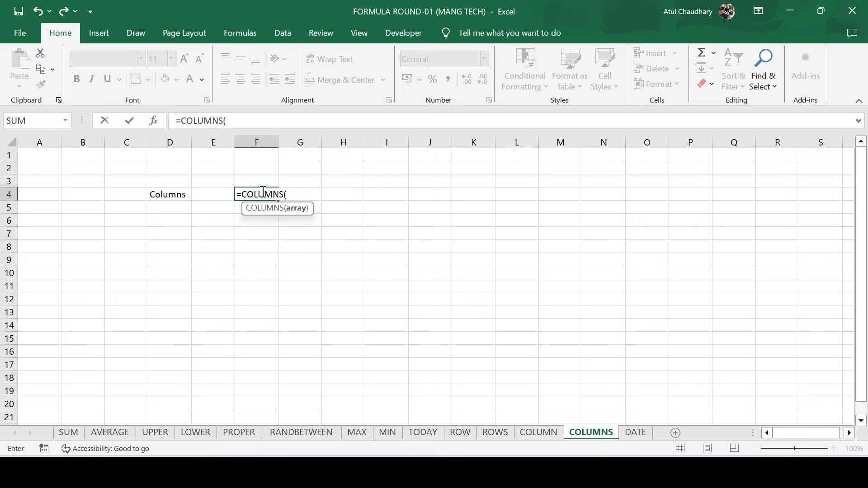
{"action": "left_click_drag", "start_coordinate": [288, 153], "coordinate": [578, 156]}
{"action": "key", "text": "Return"}
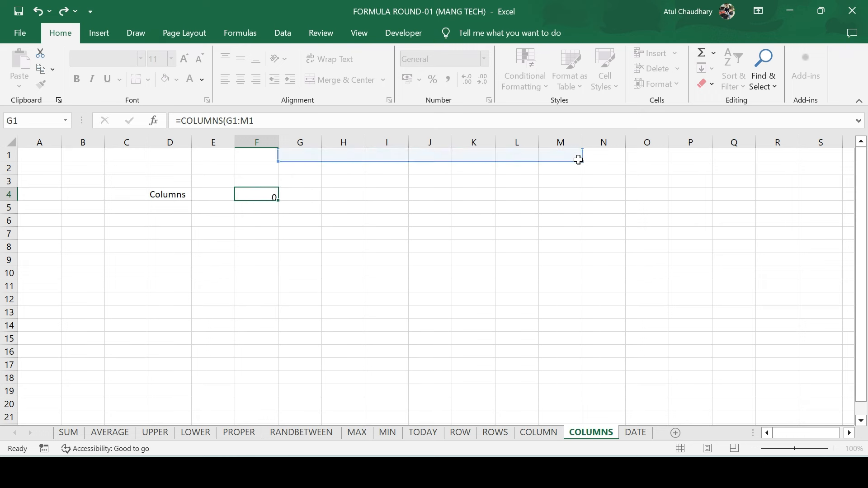
- Extend the range in the F4 formula so that it reads =COLUMNS(G1:M10)
{"action": "key", "text": "Up"}
{"action": "key", "text": "F2"}
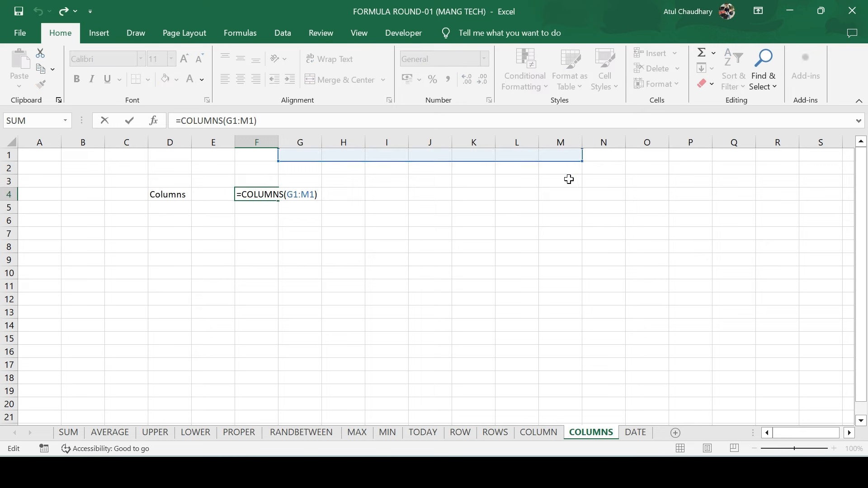
{"action": "left_click", "coordinate": [313, 196]}
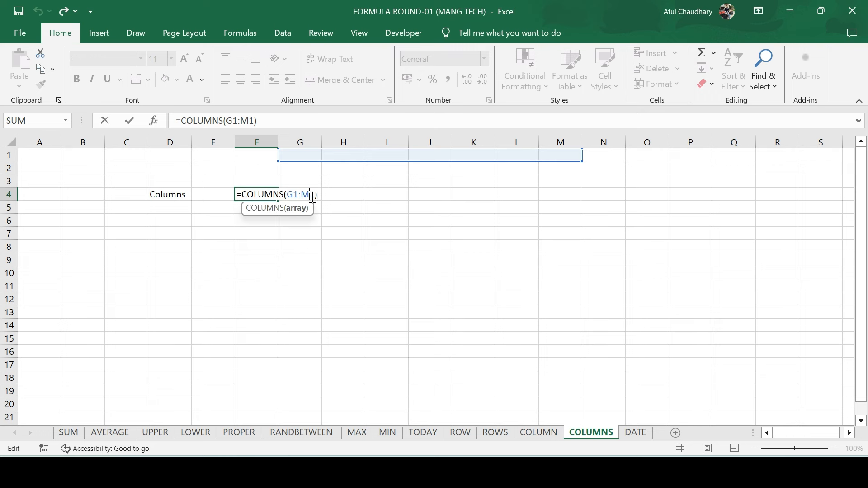
{"action": "key", "text": "Delete"}
{"action": "type", "text": "10"}
{"action": "key", "text": "Return"}
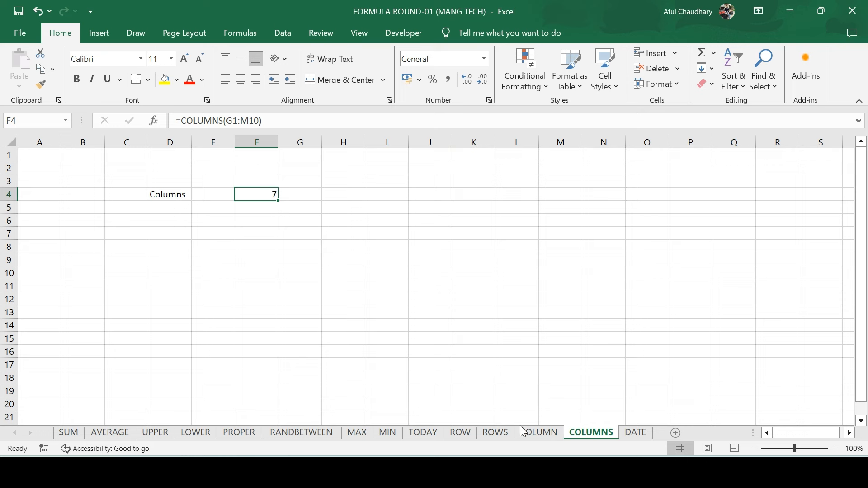
- On the DATE sheet, enter =DATE(2024,12,09) in E3 to build a date from year, month and day
{"action": "left_click", "coordinate": [634, 435]}
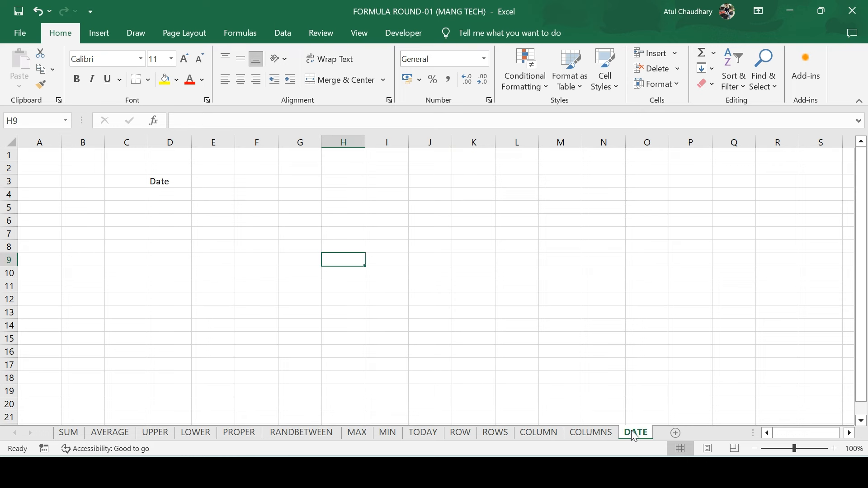
{"action": "left_click", "coordinate": [229, 181]}
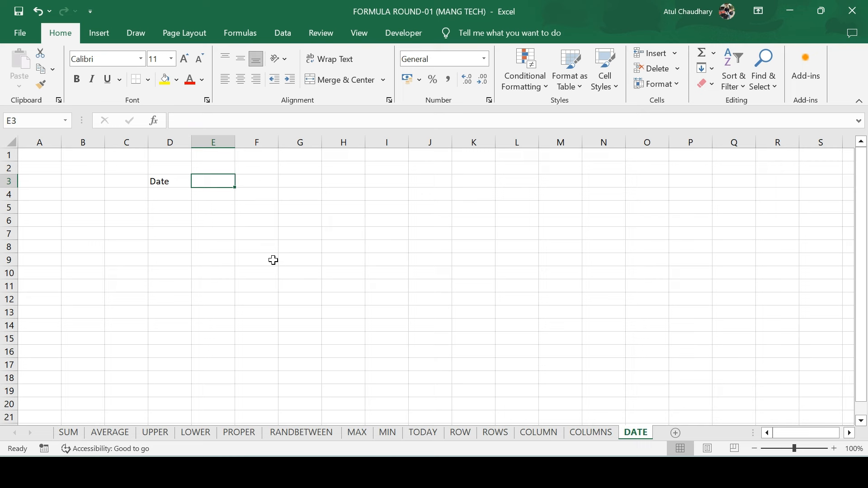
{"action": "type", "text": "="}
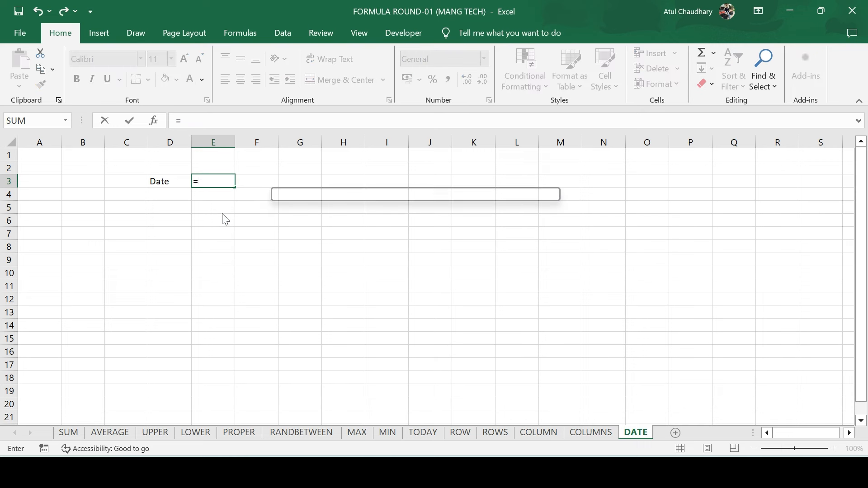
{"action": "type", "text": "dat"}
{"action": "key", "text": "Tab"}
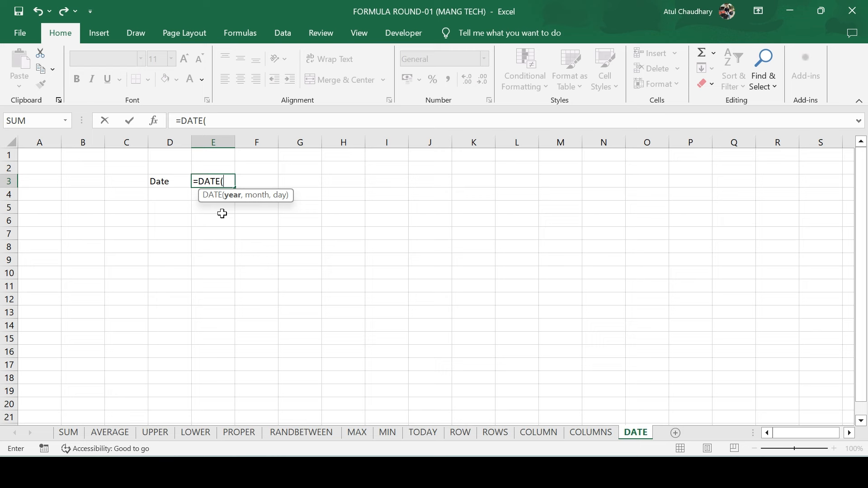
{"action": "type", "text": "2024,"}
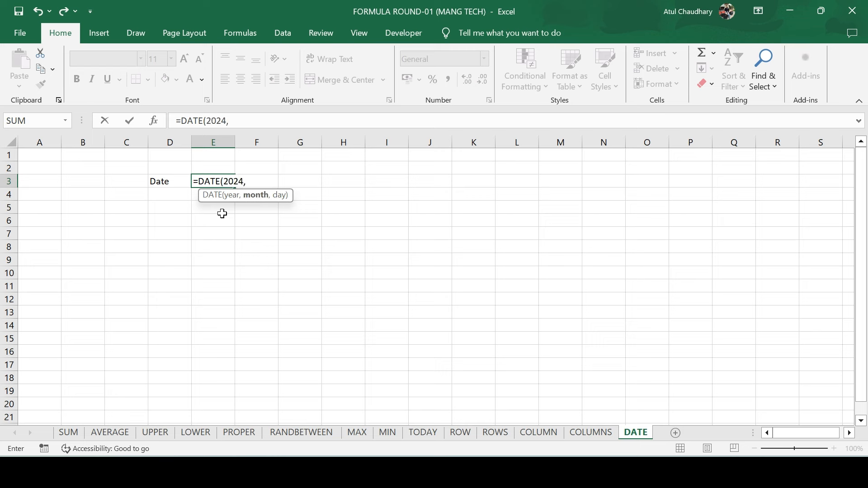
{"action": "type", "text": "12,09"}
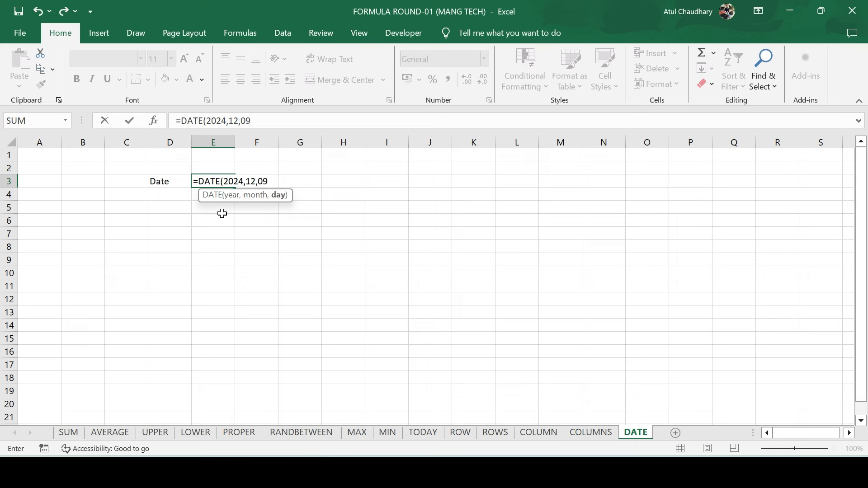
{"action": "key", "text": "Return"}
{"action": "key", "text": "Up"}
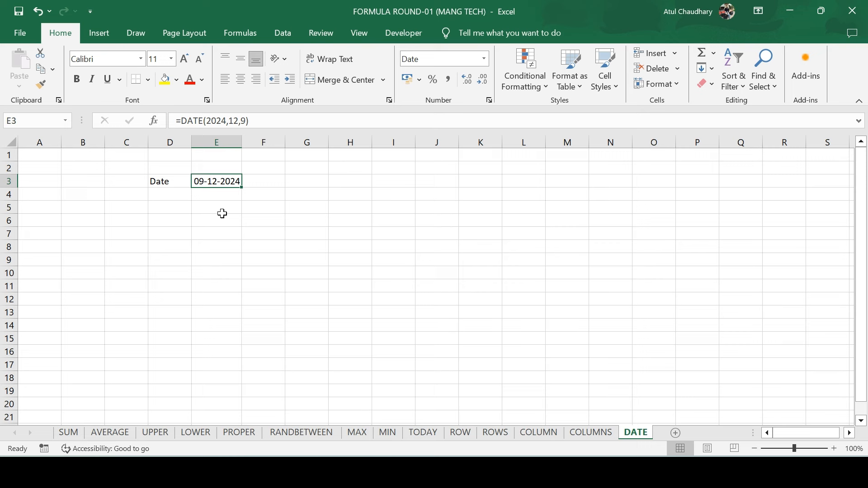
- Autofit column E to the date in E3, keeping the date in regular, non-italic type
{"action": "key", "text": "ctrl+i"}
{"action": "key", "text": "alt+h"}
{"action": "key", "text": "o"}
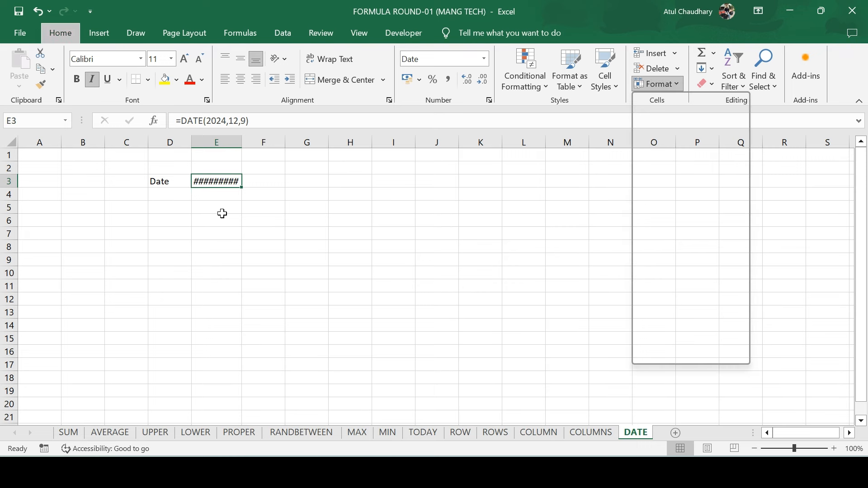
{"action": "key", "text": "i"}
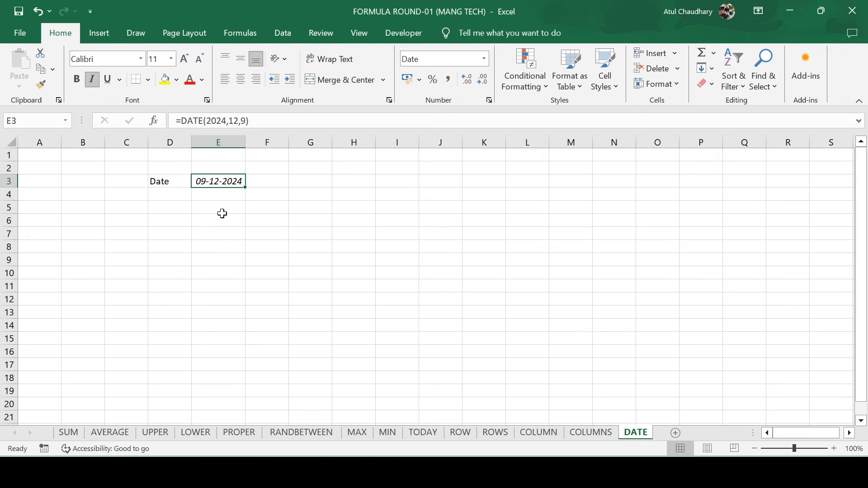
{"action": "key", "text": "ctrl+i"}
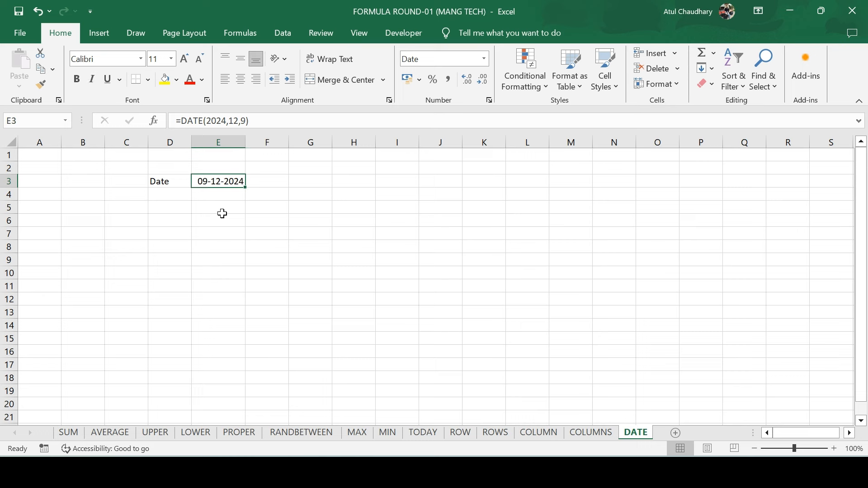
{"action": "type", "text": "#"}
{"action": "key", "text": "Escape"}
- Return to the UPPER sheet and review the first name in row 3 alongside its uppercase version
{"action": "left_click", "coordinate": [159, 432]}
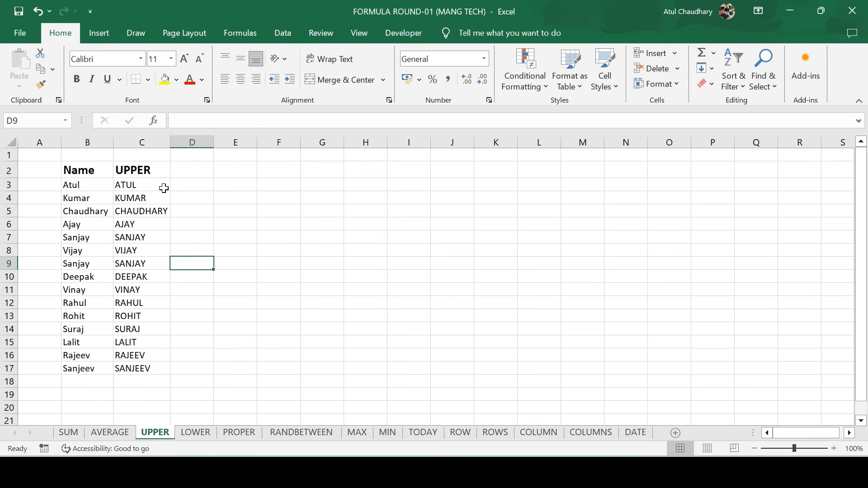
{"action": "left_click", "coordinate": [137, 186]}
{"action": "key", "text": "Left"}
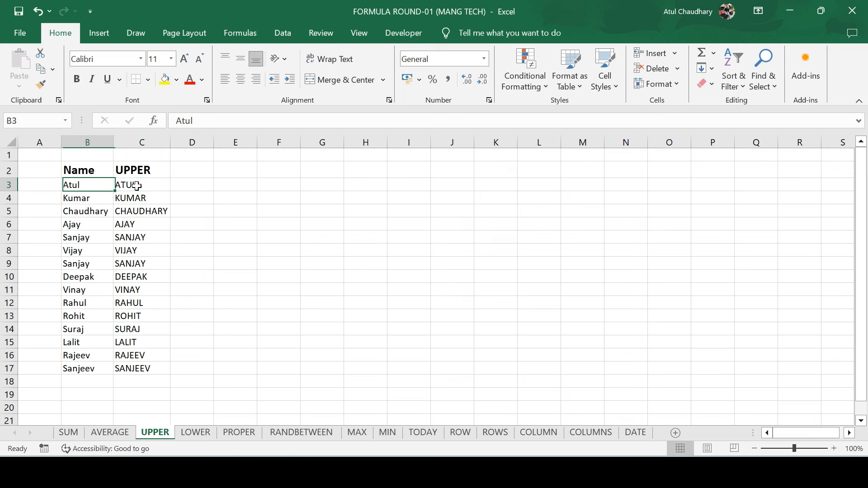
- Insert extra spaces inside the names in B3 and B4 and in front of the name in B5
{"action": "key", "text": "Left"}
{"action": "key", "text": "Right"}
{"action": "key", "text": "F2"}
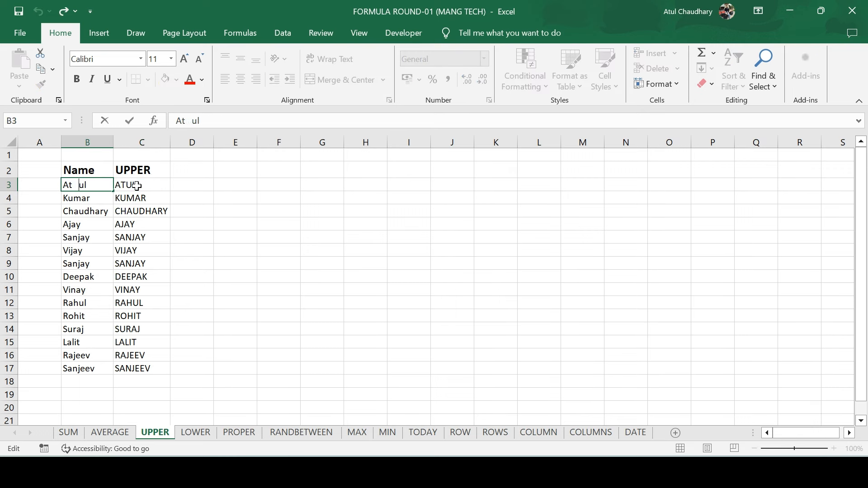
{"action": "key", "text": "Return"}
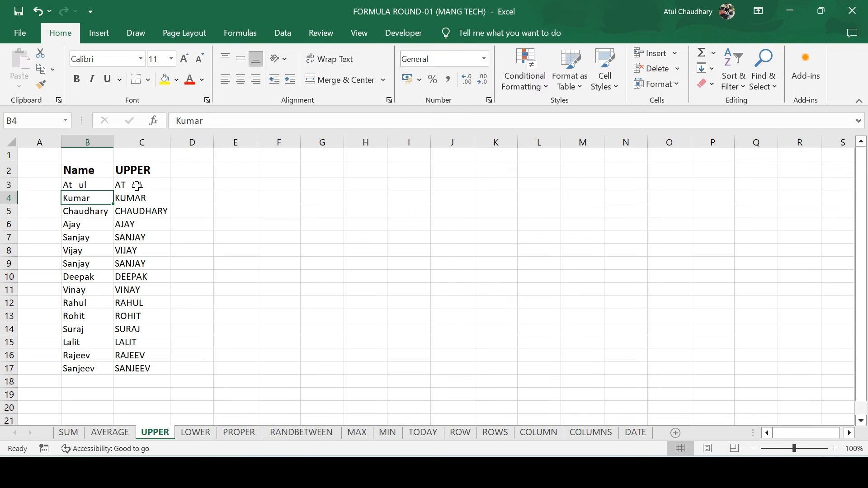
{"action": "key", "text": "F2"}
{"action": "key", "text": "Left"}
{"action": "key", "text": "Return"}
{"action": "key", "text": "F2"}
{"action": "key", "text": "Left"}
{"action": "key", "text": "Home"}
{"action": "key", "text": "Return"}
- Enter =TRIM(B3) in D3 to strip the surplus spaces from the first name
{"action": "key", "text": "Up"}
{"action": "key", "text": "Right"}
{"action": "key", "text": "Up"}
{"action": "key", "text": "Right"}
{"action": "key", "text": "Up"}
{"action": "key", "text": "Up"}
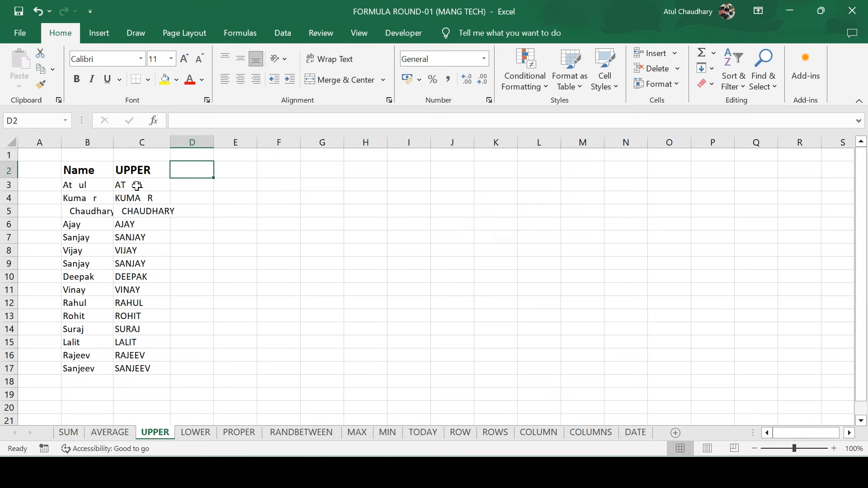
{"action": "key", "text": "Down"}
{"action": "key", "text": "Left"}
{"action": "key", "text": "Right"}
{"action": "type", "text": "=tr"}
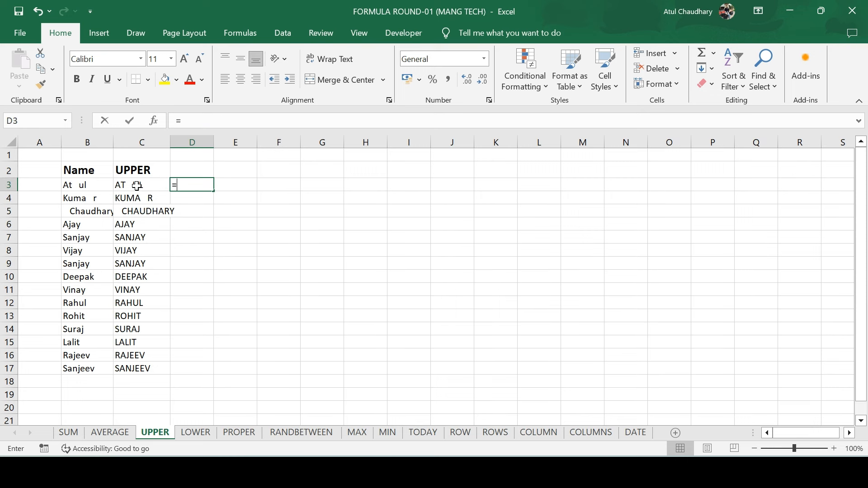
{"action": "key", "text": "Down"}
{"action": "key", "text": "Down"}
{"action": "key", "text": "Tab"}
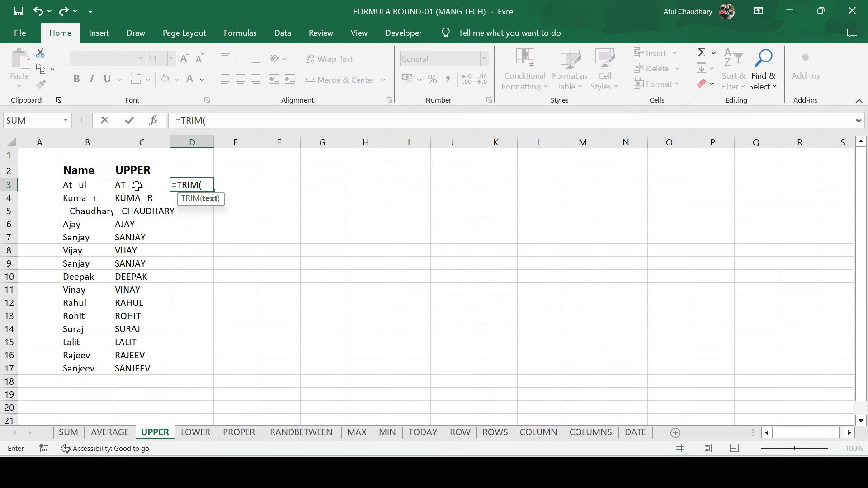
{"action": "left_click", "coordinate": [79, 184]}
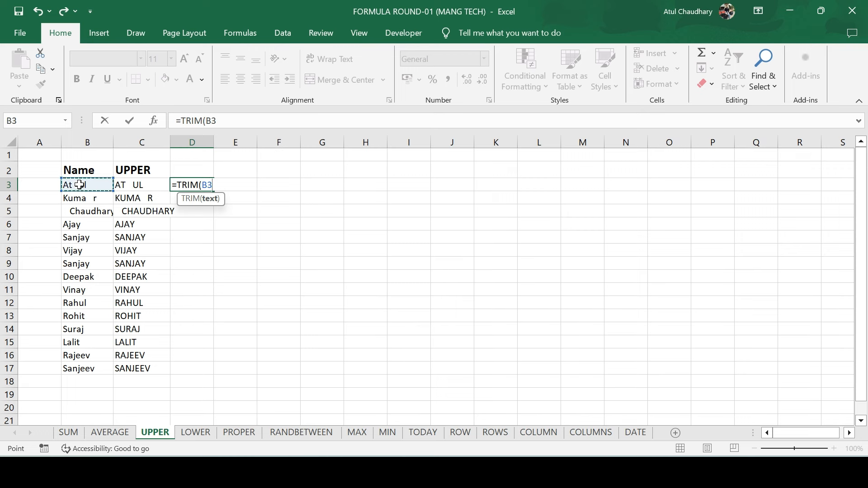
{"action": "key", "text": "Return"}
{"action": "key", "text": "Up"}
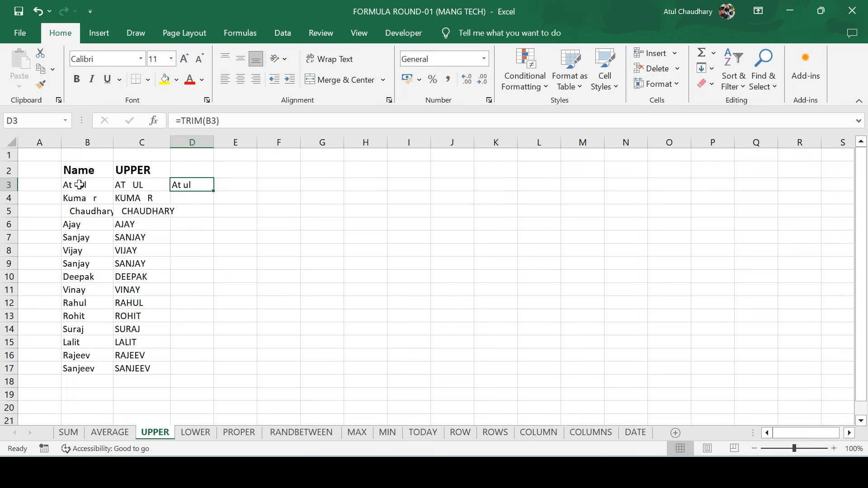
- Fill the TRIM formula from D3 down through D5
{"action": "key", "text": "shift+Down"}
{"action": "key", "text": "shift+Down"}
{"action": "key", "text": "shift+Down"}
{"action": "key", "text": "shift+Up"}
{"action": "key", "text": "ctrl+d"}
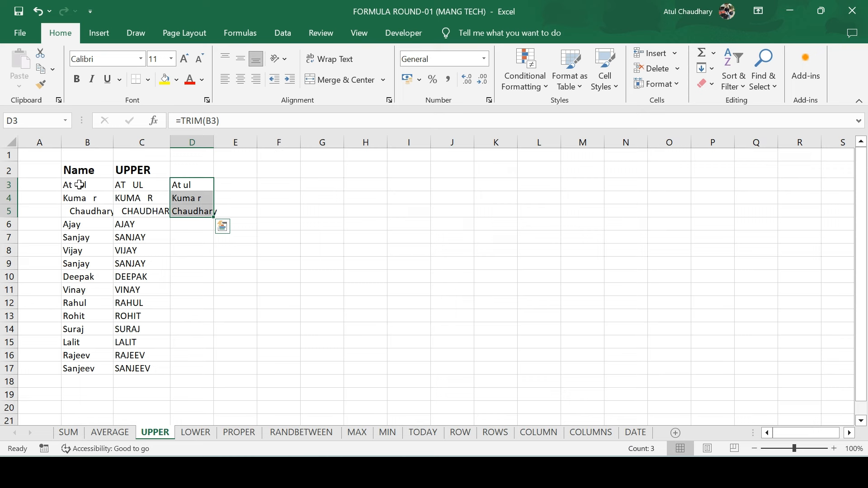
- Remove the extra spaces inside the name in B3 so that it is one unbroken word
{"action": "left_click", "coordinate": [79, 185]}
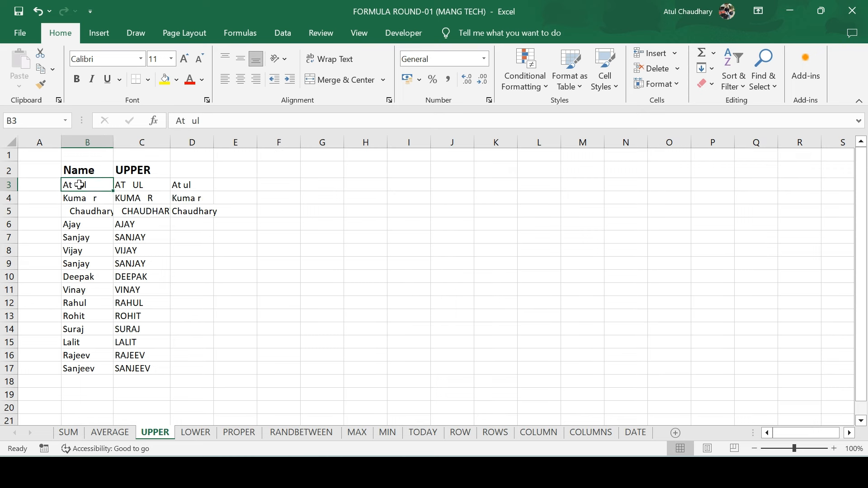
{"action": "key", "text": "Left"}
{"action": "key", "text": "Right"}
{"action": "key", "text": "F2"}
{"action": "key", "text": "Left"}
{"action": "key", "text": "Left"}
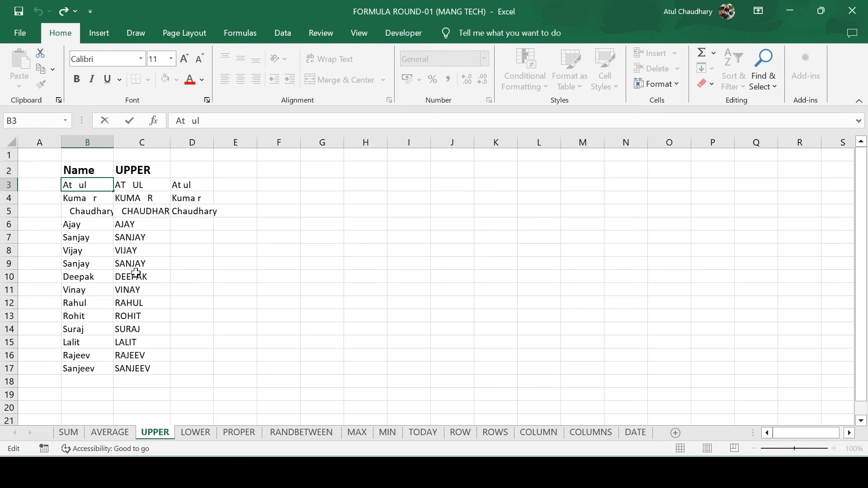
{"action": "key", "text": "BackSpace"}
{"action": "key", "text": "BackSpace"}
{"action": "key", "text": "BackSpace"}
{"action": "key", "text": "BackSpace"}
{"action": "key", "text": "Return"}
{"action": "key", "text": "Up"}
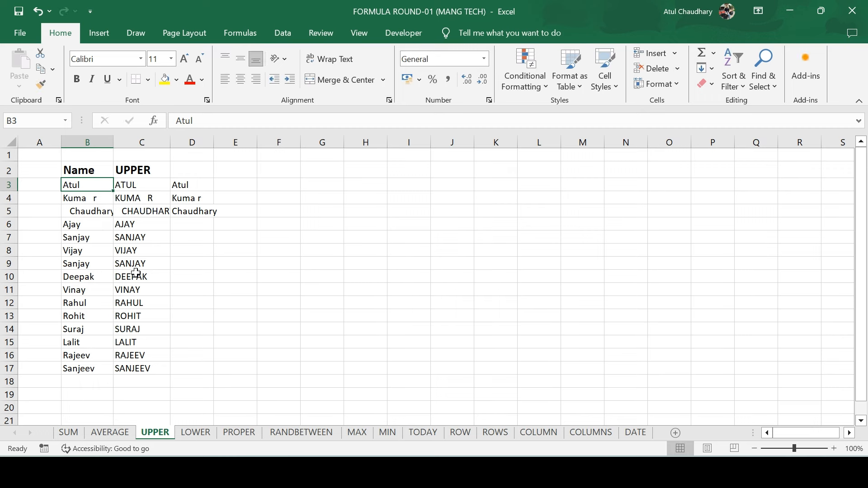
- Append a second name to B3, separated by several spaces, and compare it with the trimmed text in D3
{"action": "key", "text": "F2"}
{"action": "type", "text": "Kuma "}
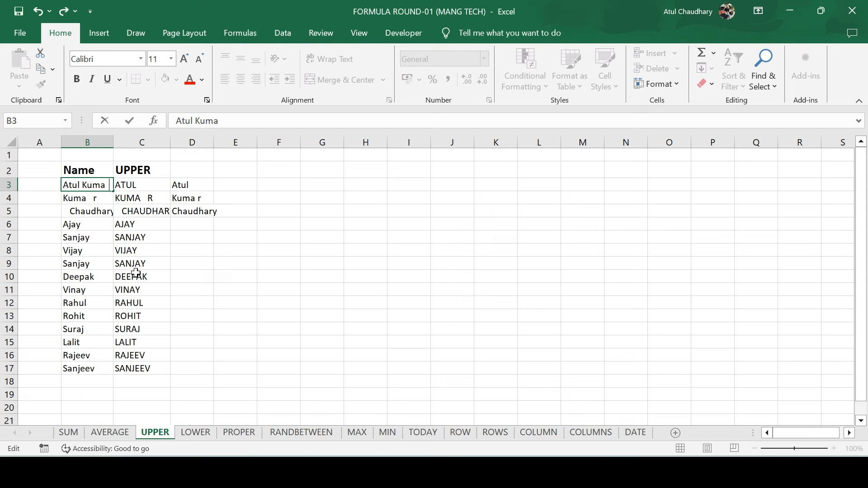
{"action": "type", "text": "r"}
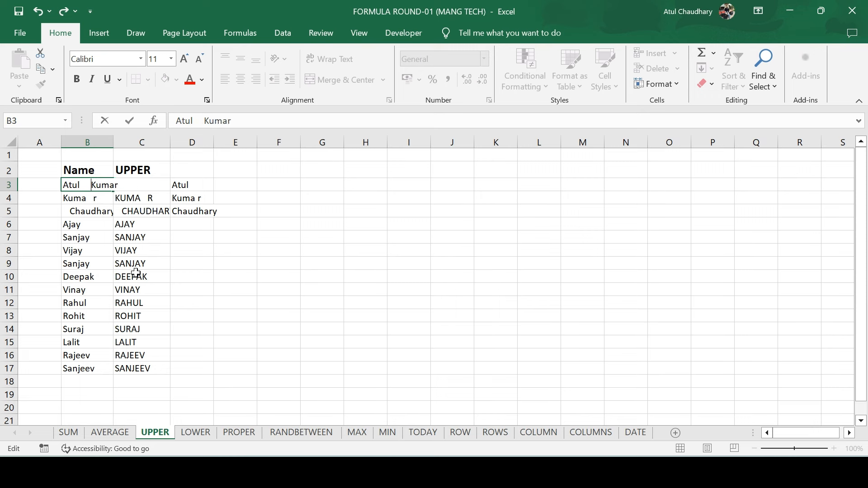
{"action": "key", "text": "Return"}
{"action": "key", "text": "Up"}
{"action": "key", "text": "Right"}
{"action": "key", "text": "Right"}
{"action": "key", "text": "Left"}
{"action": "key", "text": "Left"}
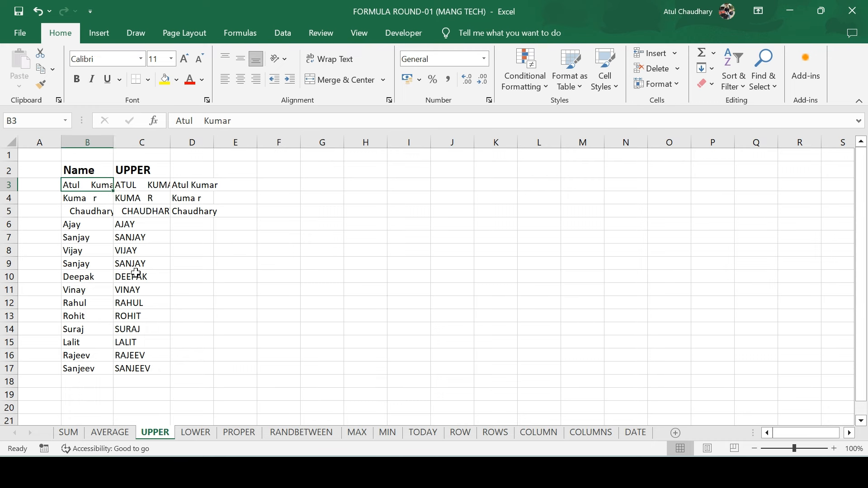
- Autofit columns B and C to their contents and review the TRIM formula in D3
{"action": "key", "text": "ctrl+space"}
{"action": "key", "text": "shift+Right"}
{"action": "key", "text": "alt+h"}
{"action": "key", "text": "o"}
{"action": "key", "text": "i"}
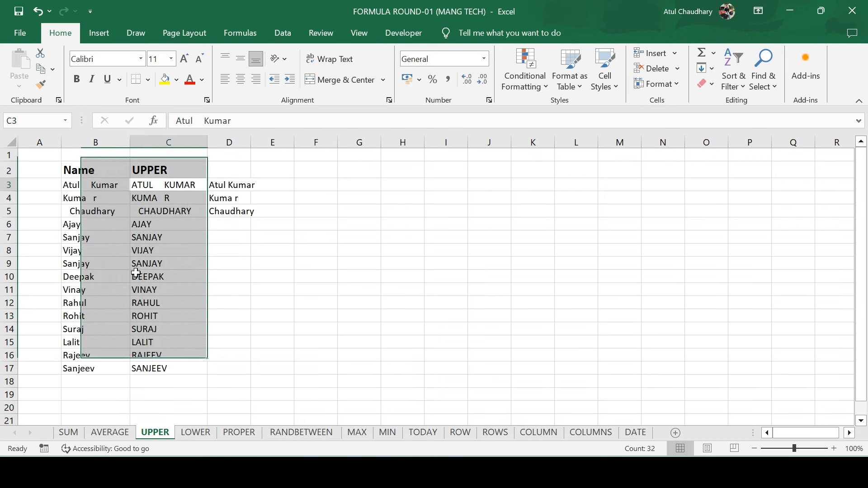
{"action": "key", "text": "Right"}
{"action": "key", "text": "Right"}
{"action": "key", "text": "F2"}
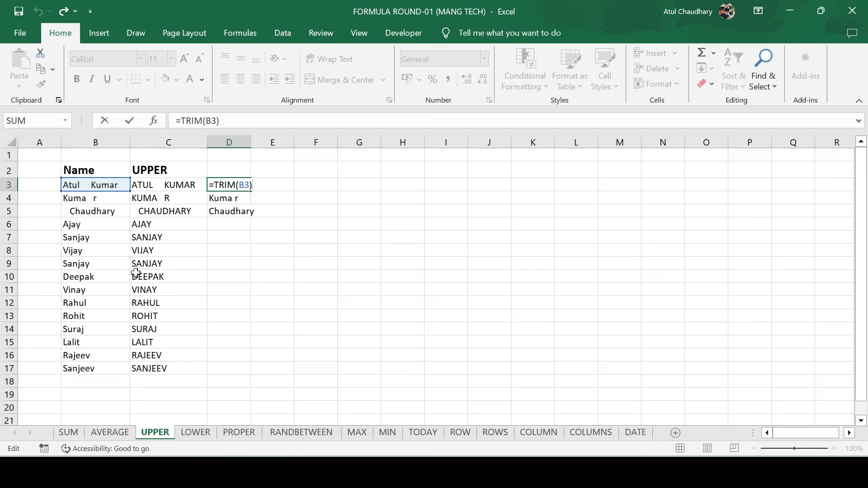
{"action": "key", "text": "ctrl+Return"}
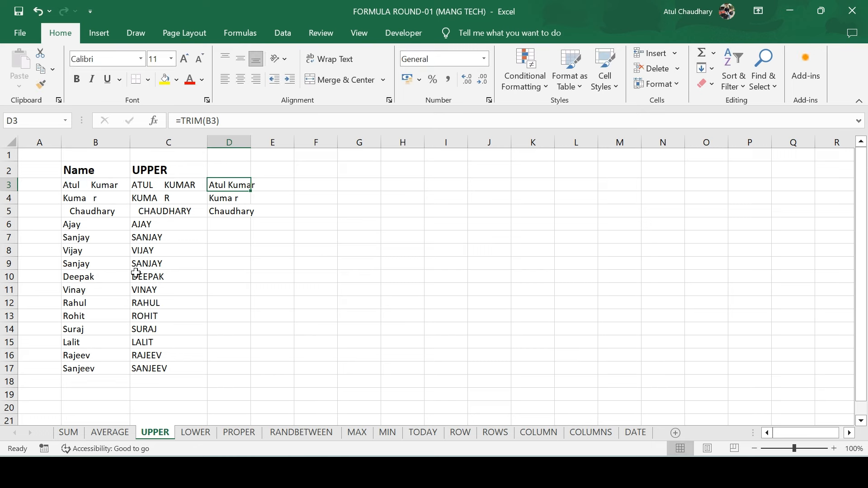
- Add more spaces before the last letter of the name in B4 and check the trimmed version in D4
{"action": "key", "text": "Left"}
{"action": "key", "text": "Left"}
{"action": "key", "text": "Down"}
{"action": "key", "text": "F2"}
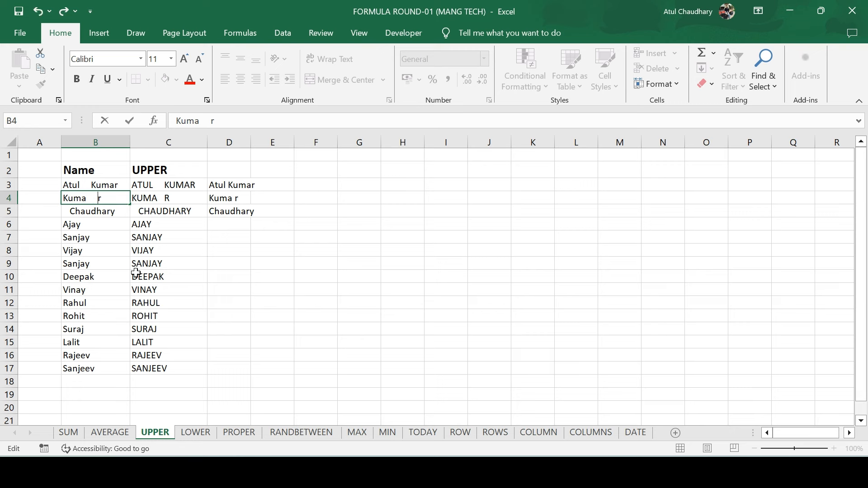
{"action": "key", "text": "Return"}
{"action": "key", "text": "Up"}
{"action": "key", "text": "Right"}
{"action": "key", "text": "Right"}
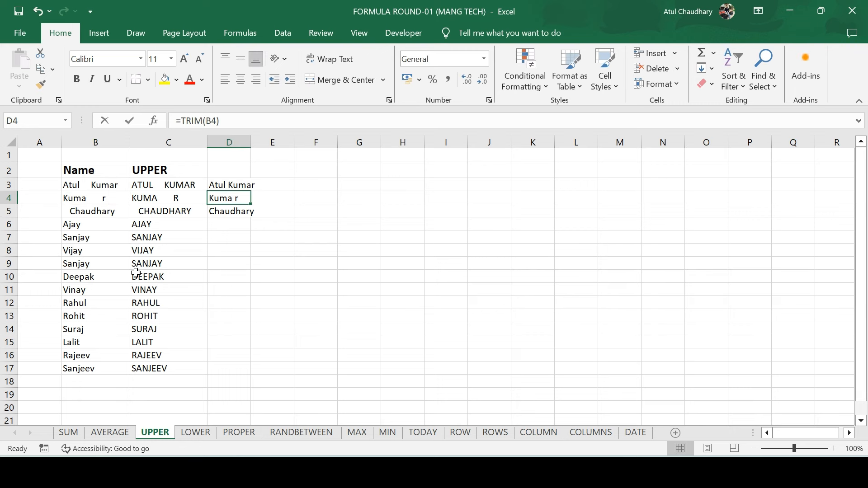
{"action": "key", "text": "ctrl+c"}
{"action": "type", "text": "ea"}
{"action": "key", "text": "Escape"}
- Replace the TRIM formula in D4 with its result by copying the cell and pasting it over itself as values
{"action": "key", "text": "ctrl+c"}
{"action": "key", "text": "alt+e"}
{"action": "key", "text": "s"}
{"action": "key", "text": "v"}
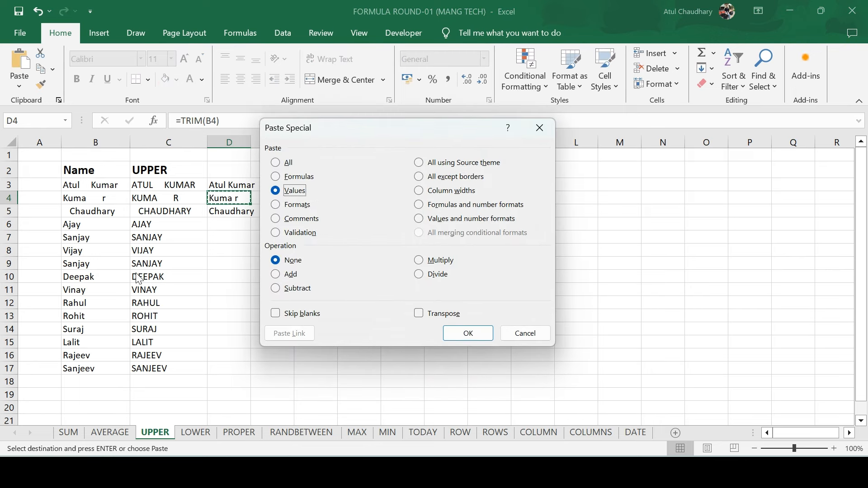
{"action": "key", "text": "Return"}
- Delete the remaining space before the last letter of the name in D4
{"action": "key", "text": "F2"}
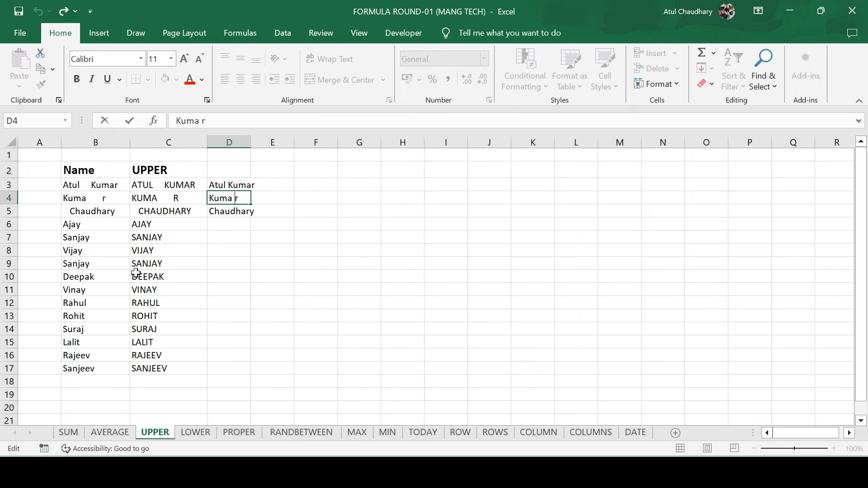
{"action": "key", "text": "BackSpace"}
{"action": "key", "text": "Return"}
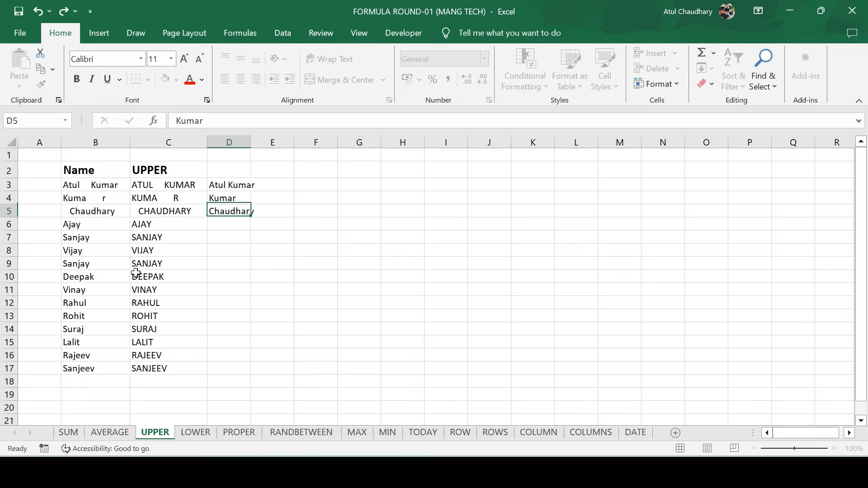
{"action": "key", "text": "Up"}
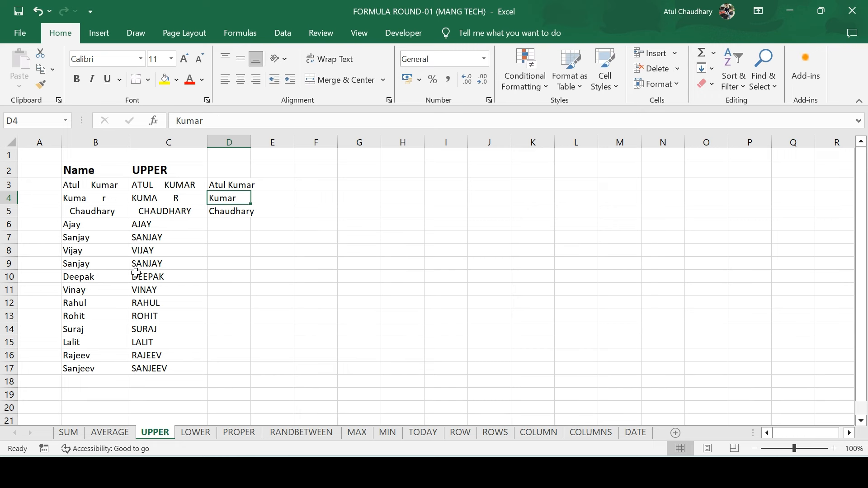